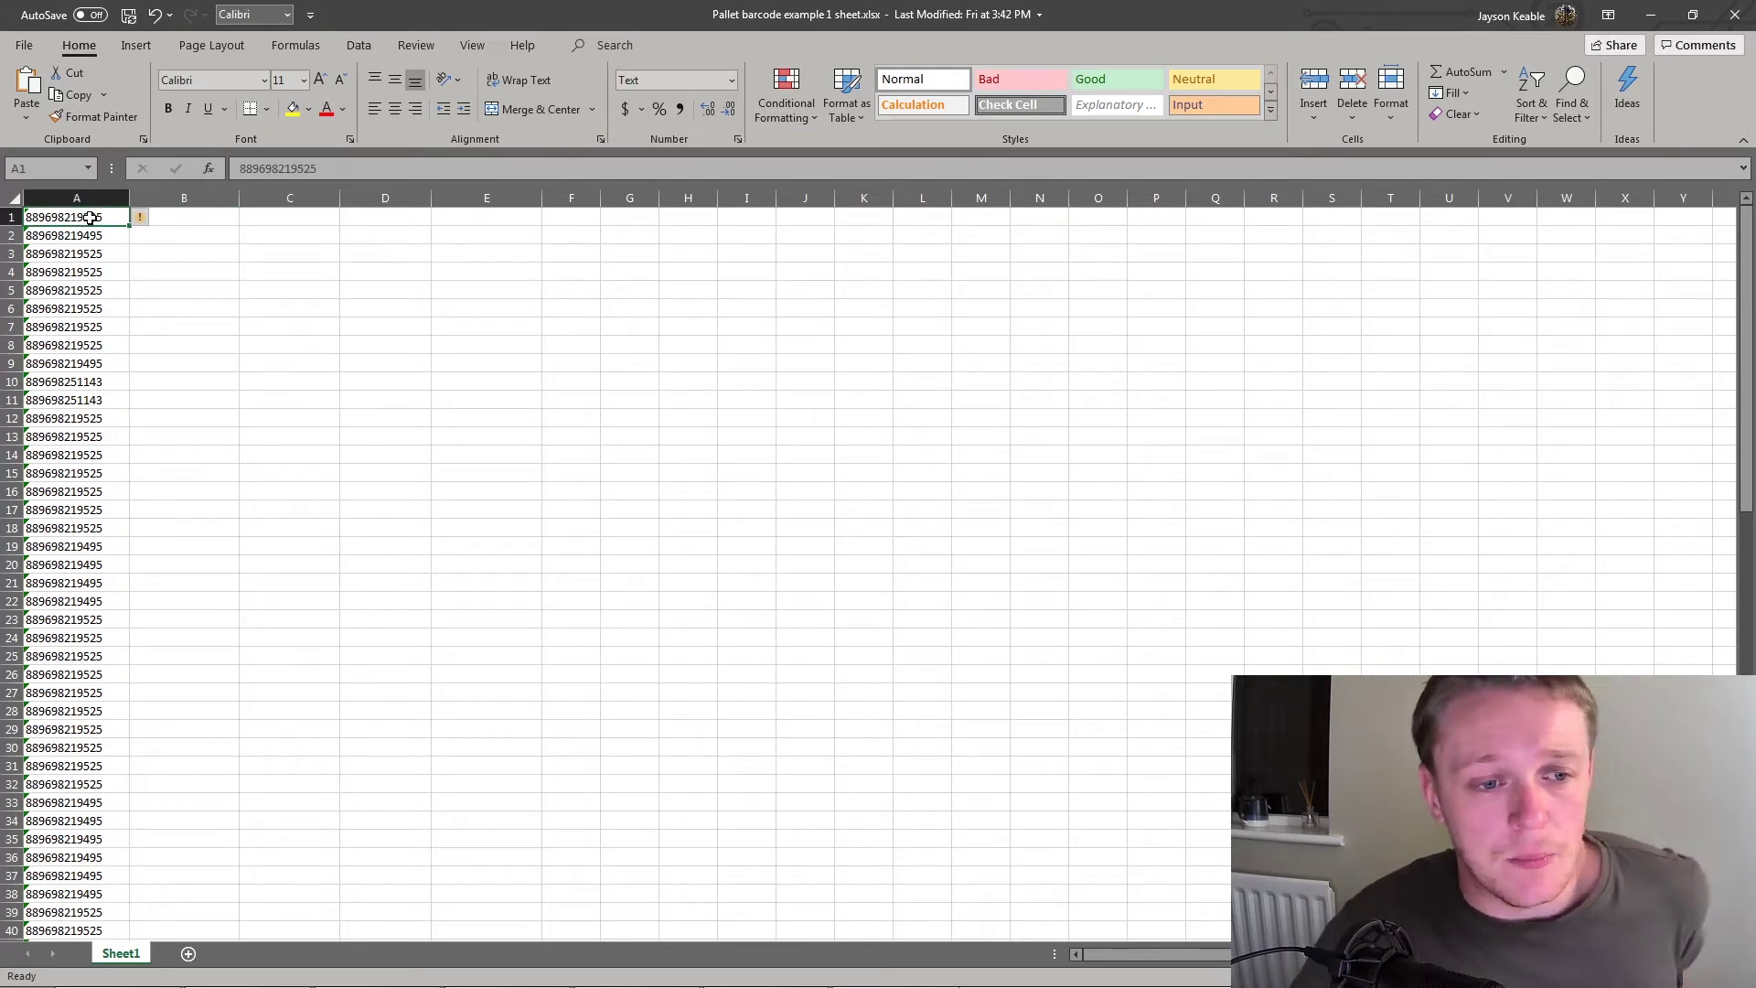
pyautogui.moveTo(525, 341)
pyautogui.mouseDown()
pyautogui.moveTo(510, 345)
pyautogui.moveTo(529, 357)
pyautogui.mouseUp()
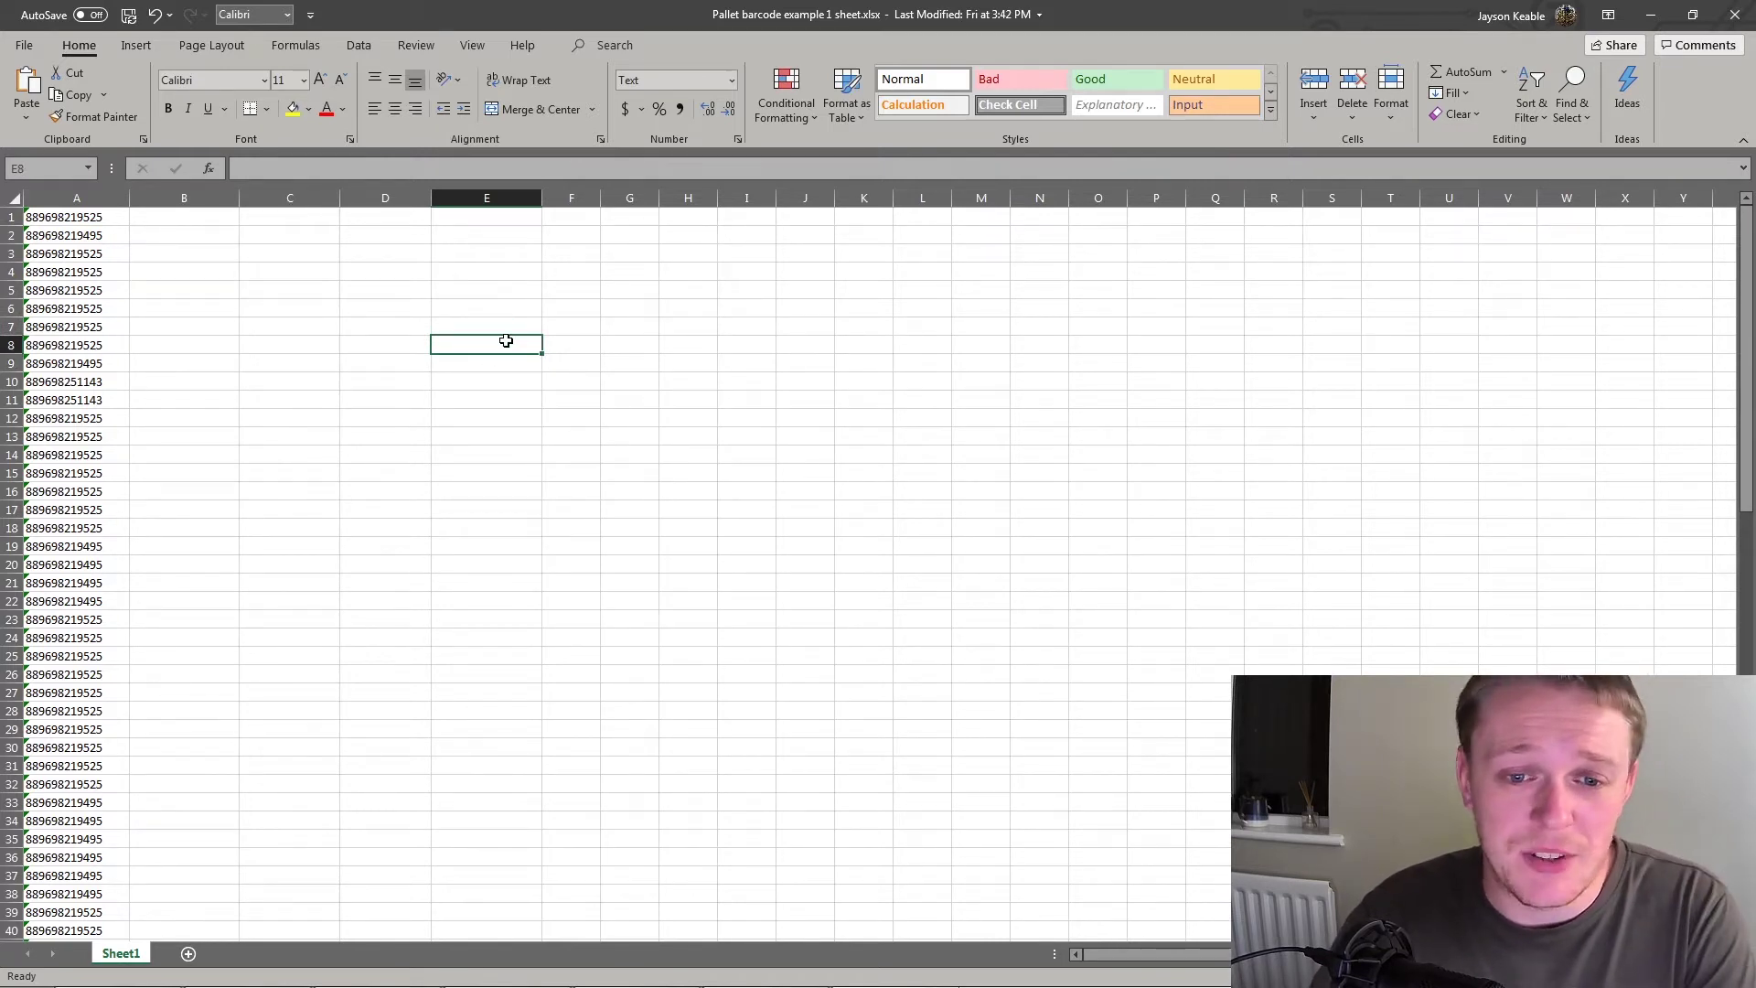
pyautogui.hotkey('ctrl', 'v')
pyautogui.press('Return')
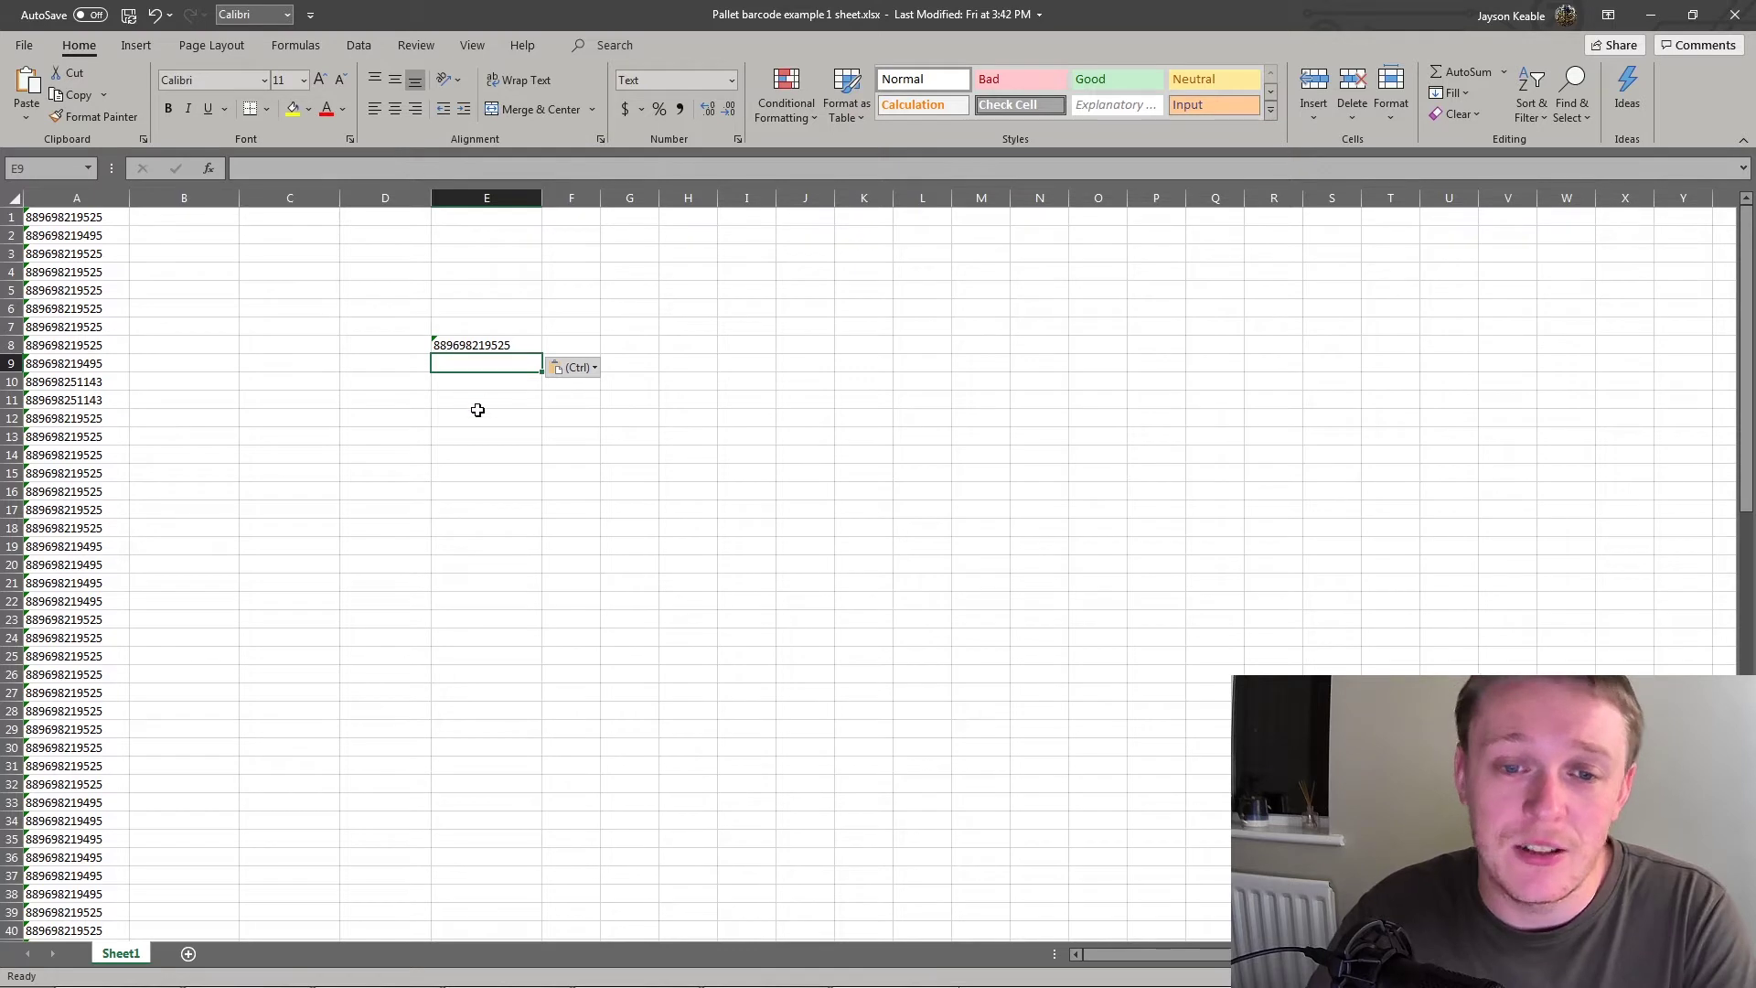
pyautogui.hotkey('ctrl', 'v')
pyautogui.press('Return')
pyautogui.hotkey('ctrl', 'v')
pyautogui.press('Return')
pyautogui.hotkey('ctrl', 'v')
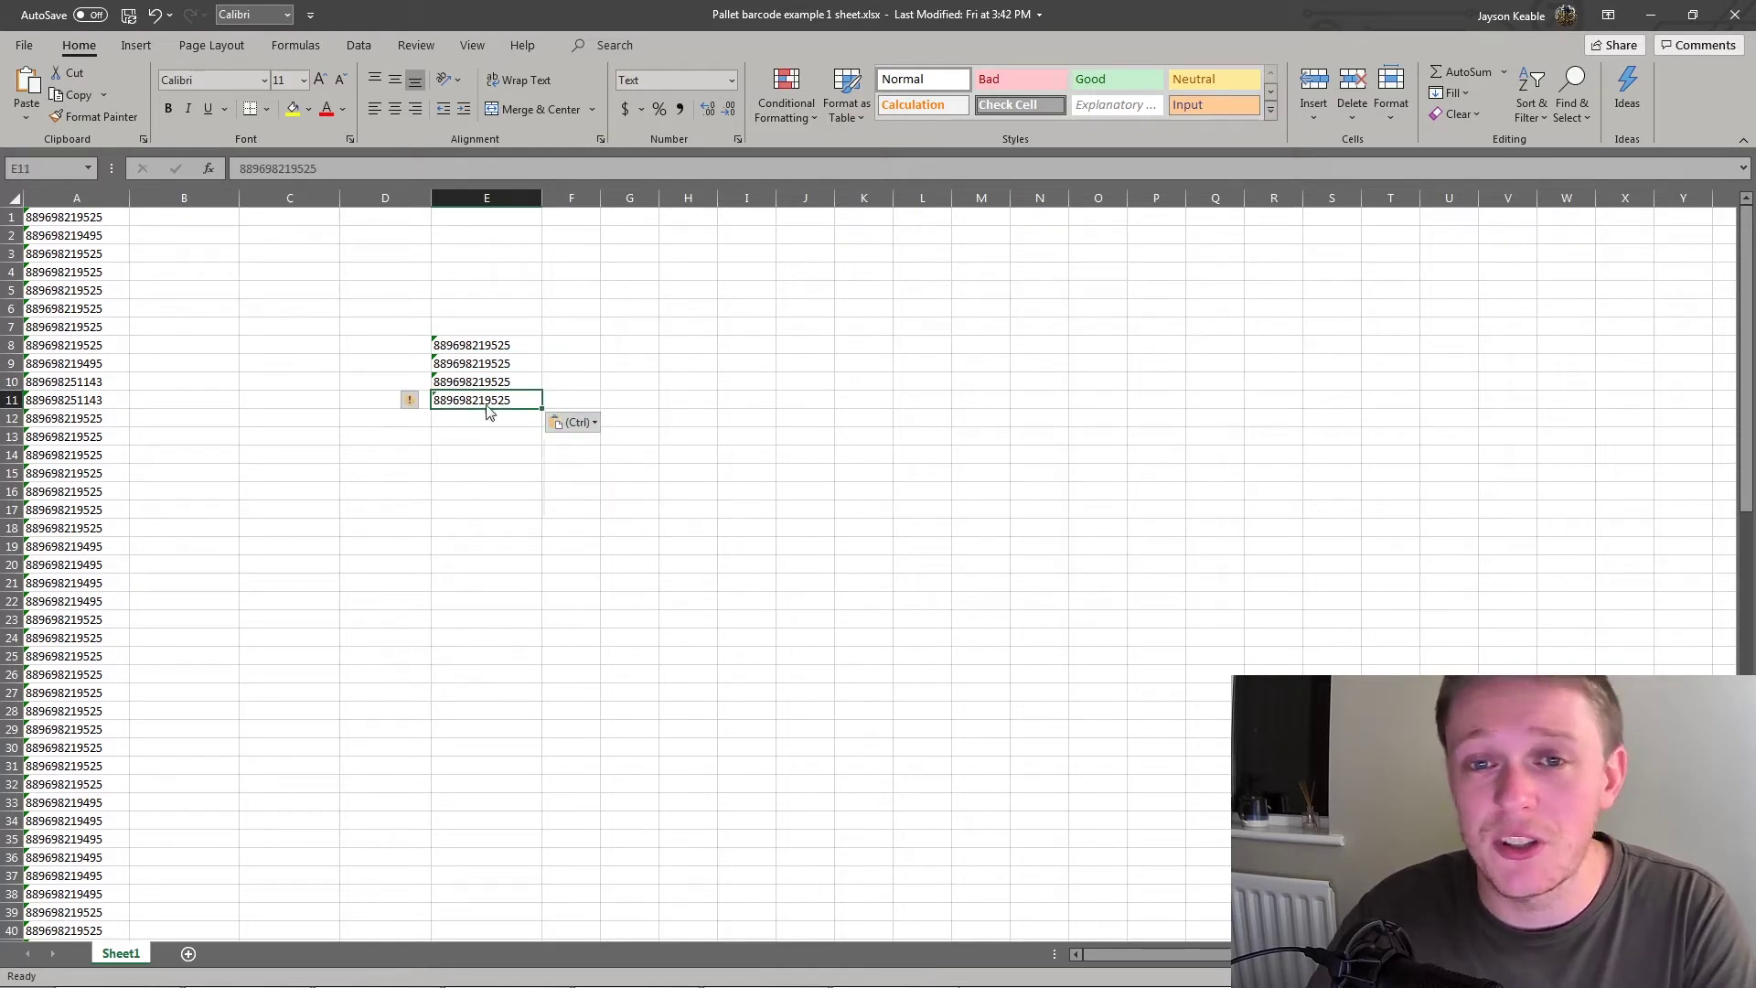
pyautogui.press('Return')
pyautogui.hotkey('ctrl', 'v')
pyautogui.press('Return')
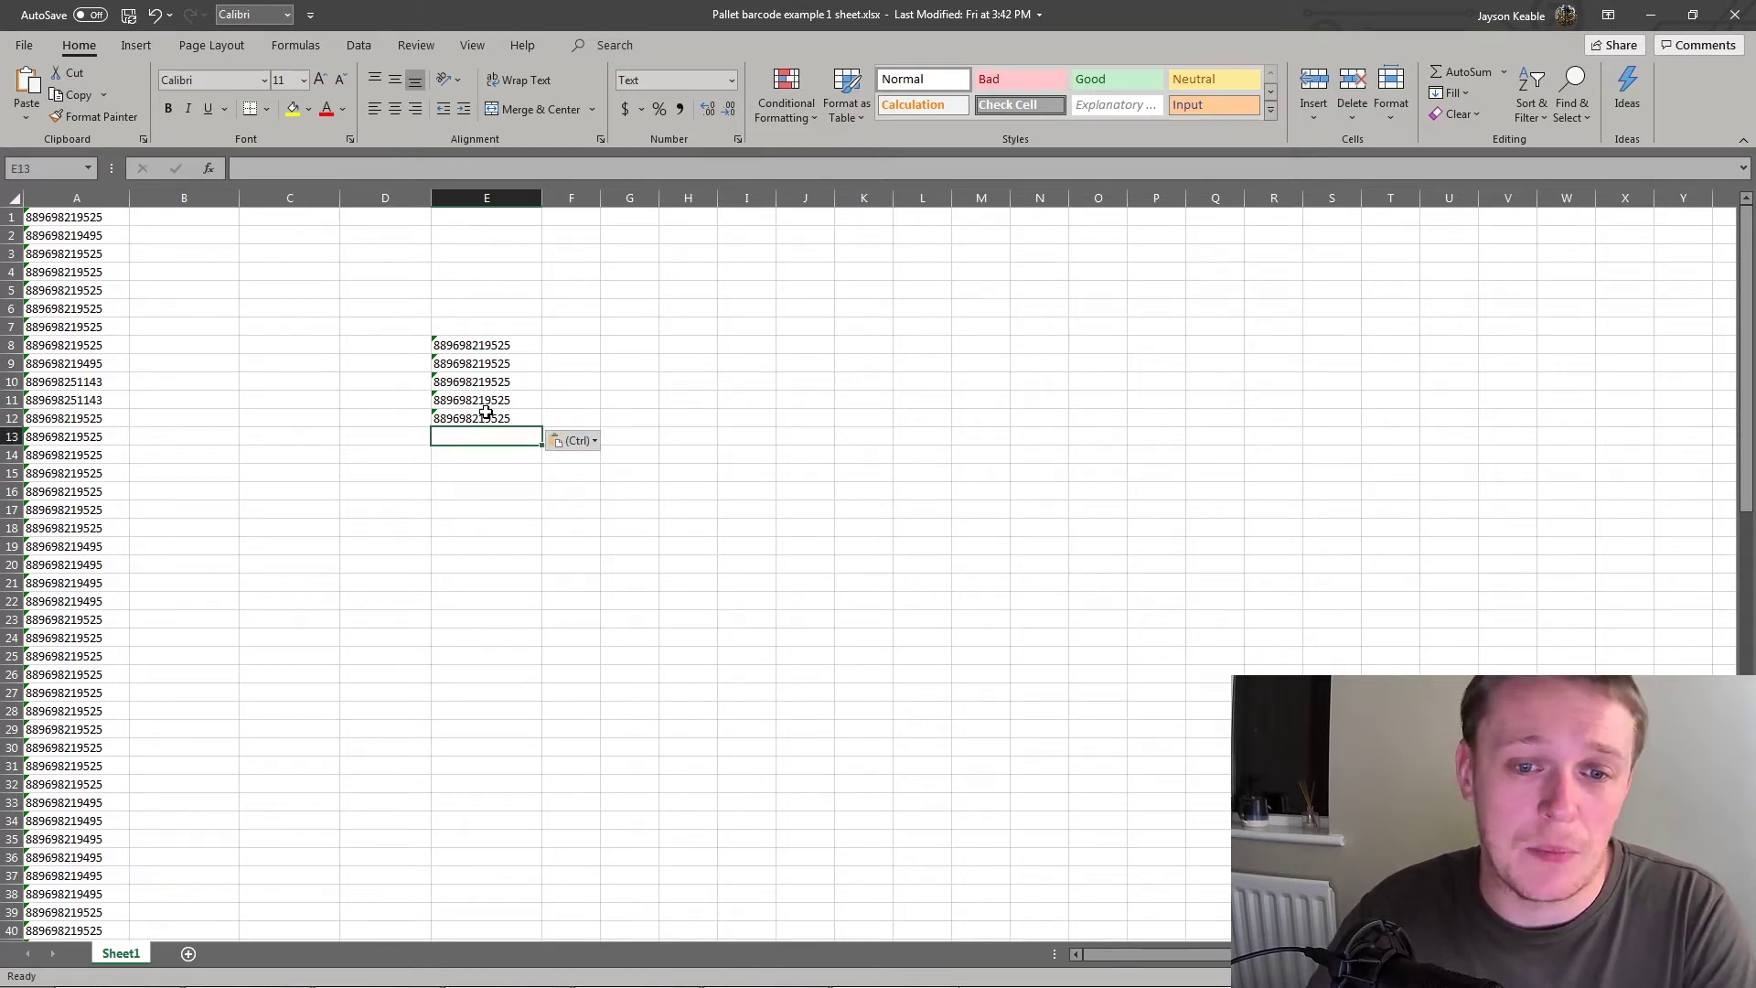
pyautogui.hotkey('ctrl', 'v')
pyautogui.press('Return')
pyautogui.hotkey('ctrl', 'v')
pyautogui.press('Return')
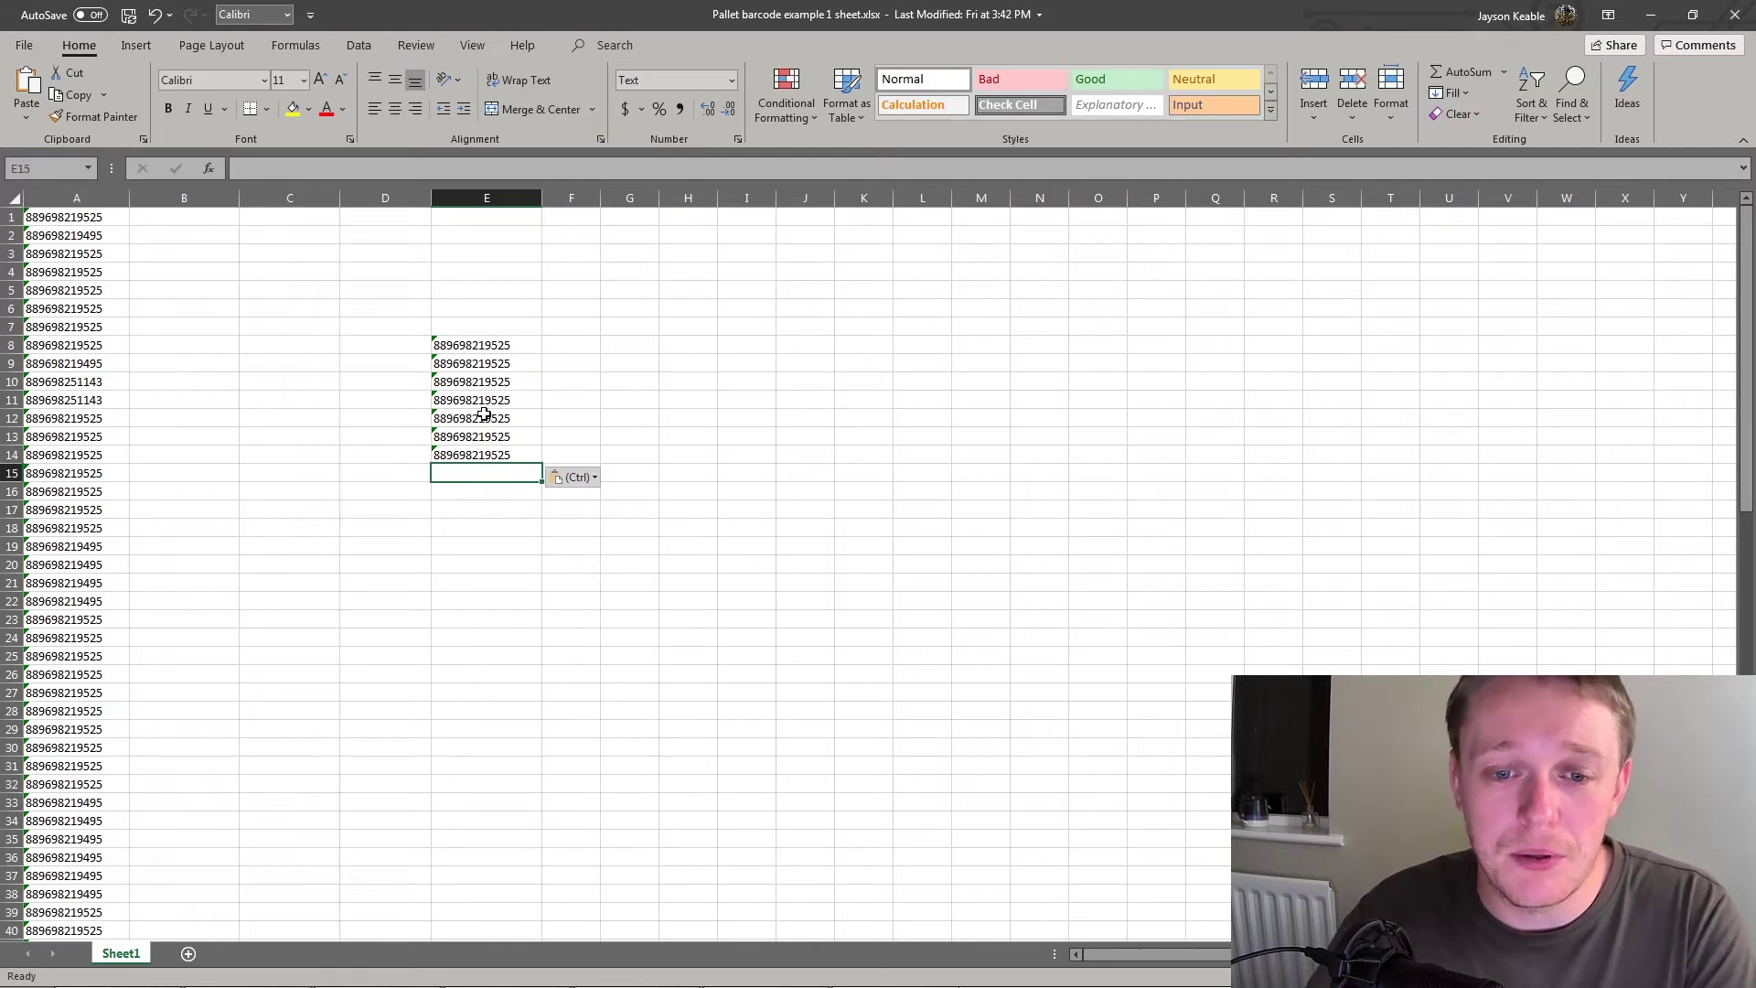
pyautogui.moveTo(521, 344); pyautogui.dragTo(494, 490)
pyautogui.press('Delete')
# - Scroll the Pallet barcode sheet down to the last scanned barcode in row 94
pyautogui.click(293, 417)
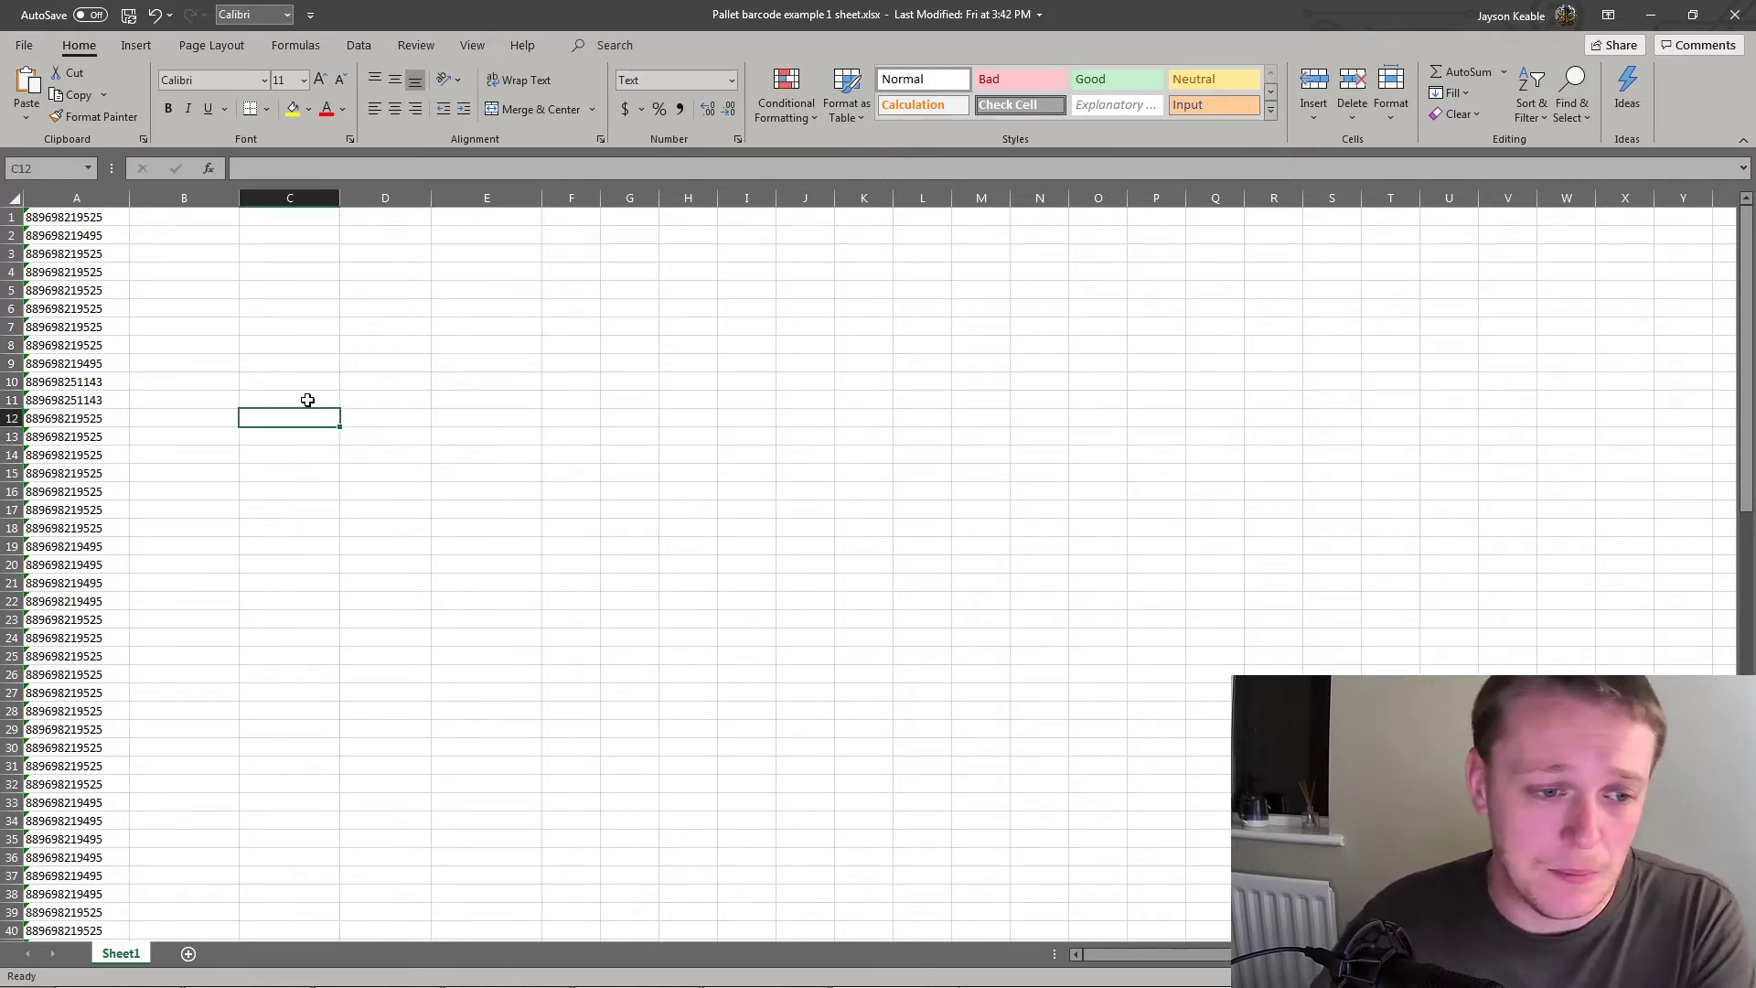
pyautogui.click(181, 306)
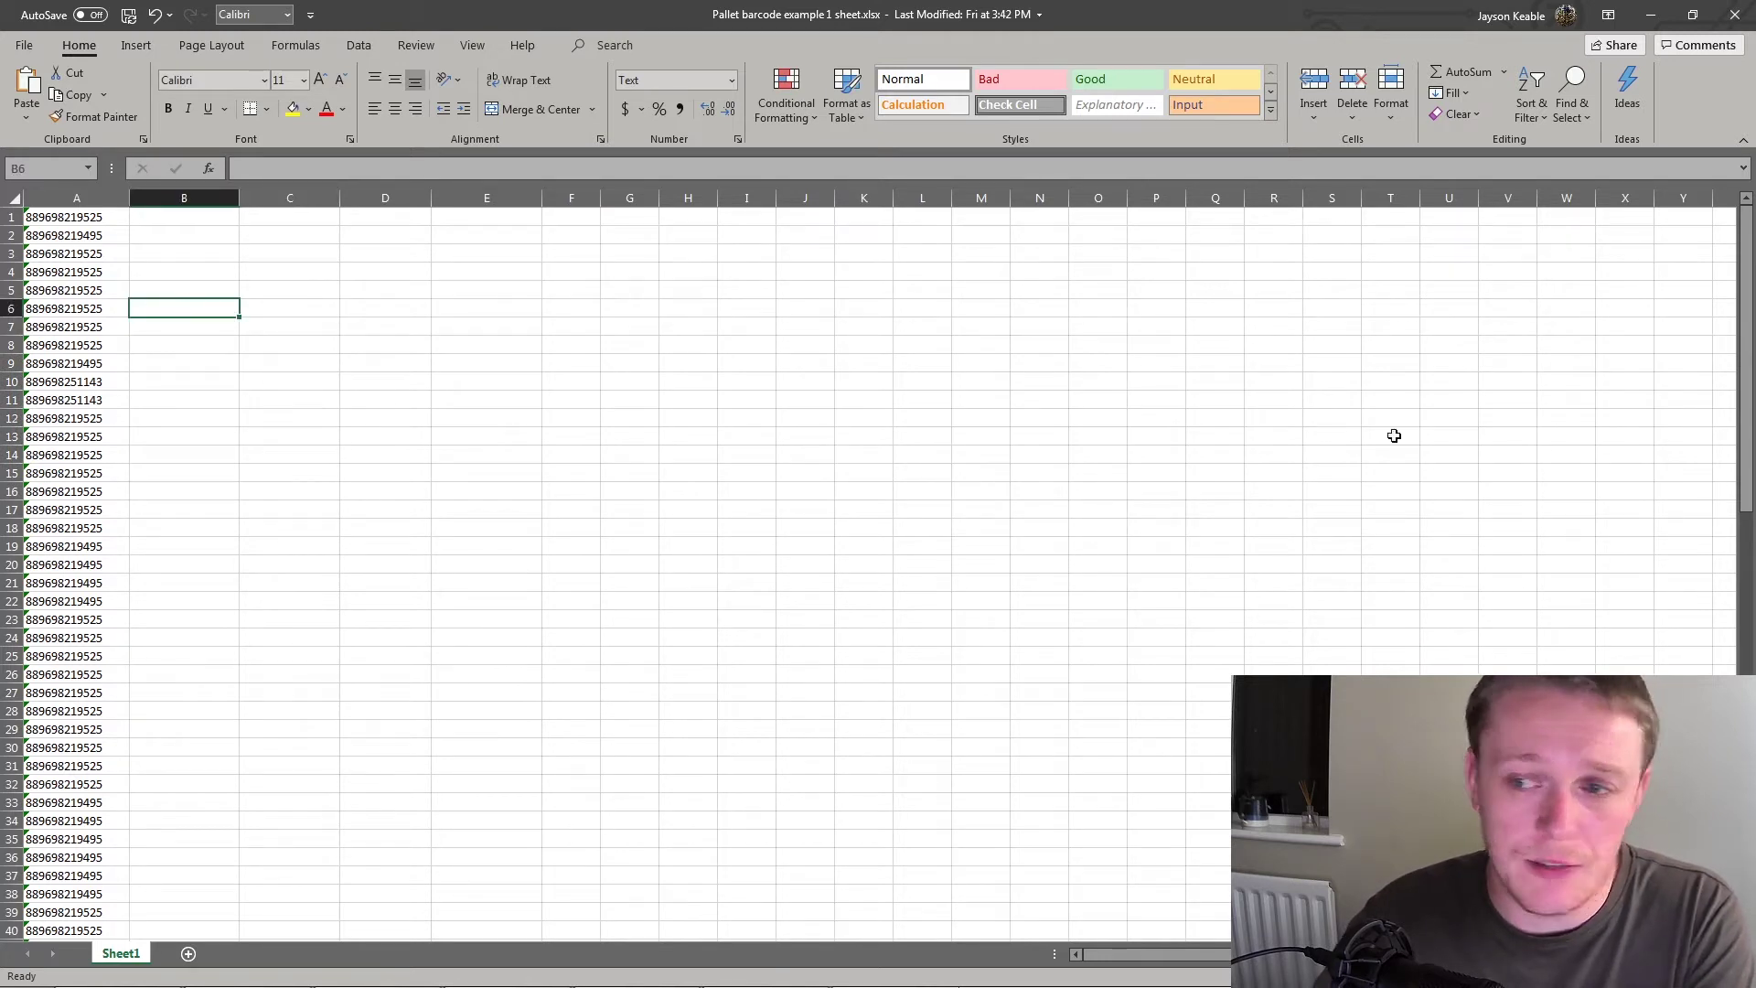
pyautogui.moveTo(1747, 297); pyautogui.dragTo(1745, 721)
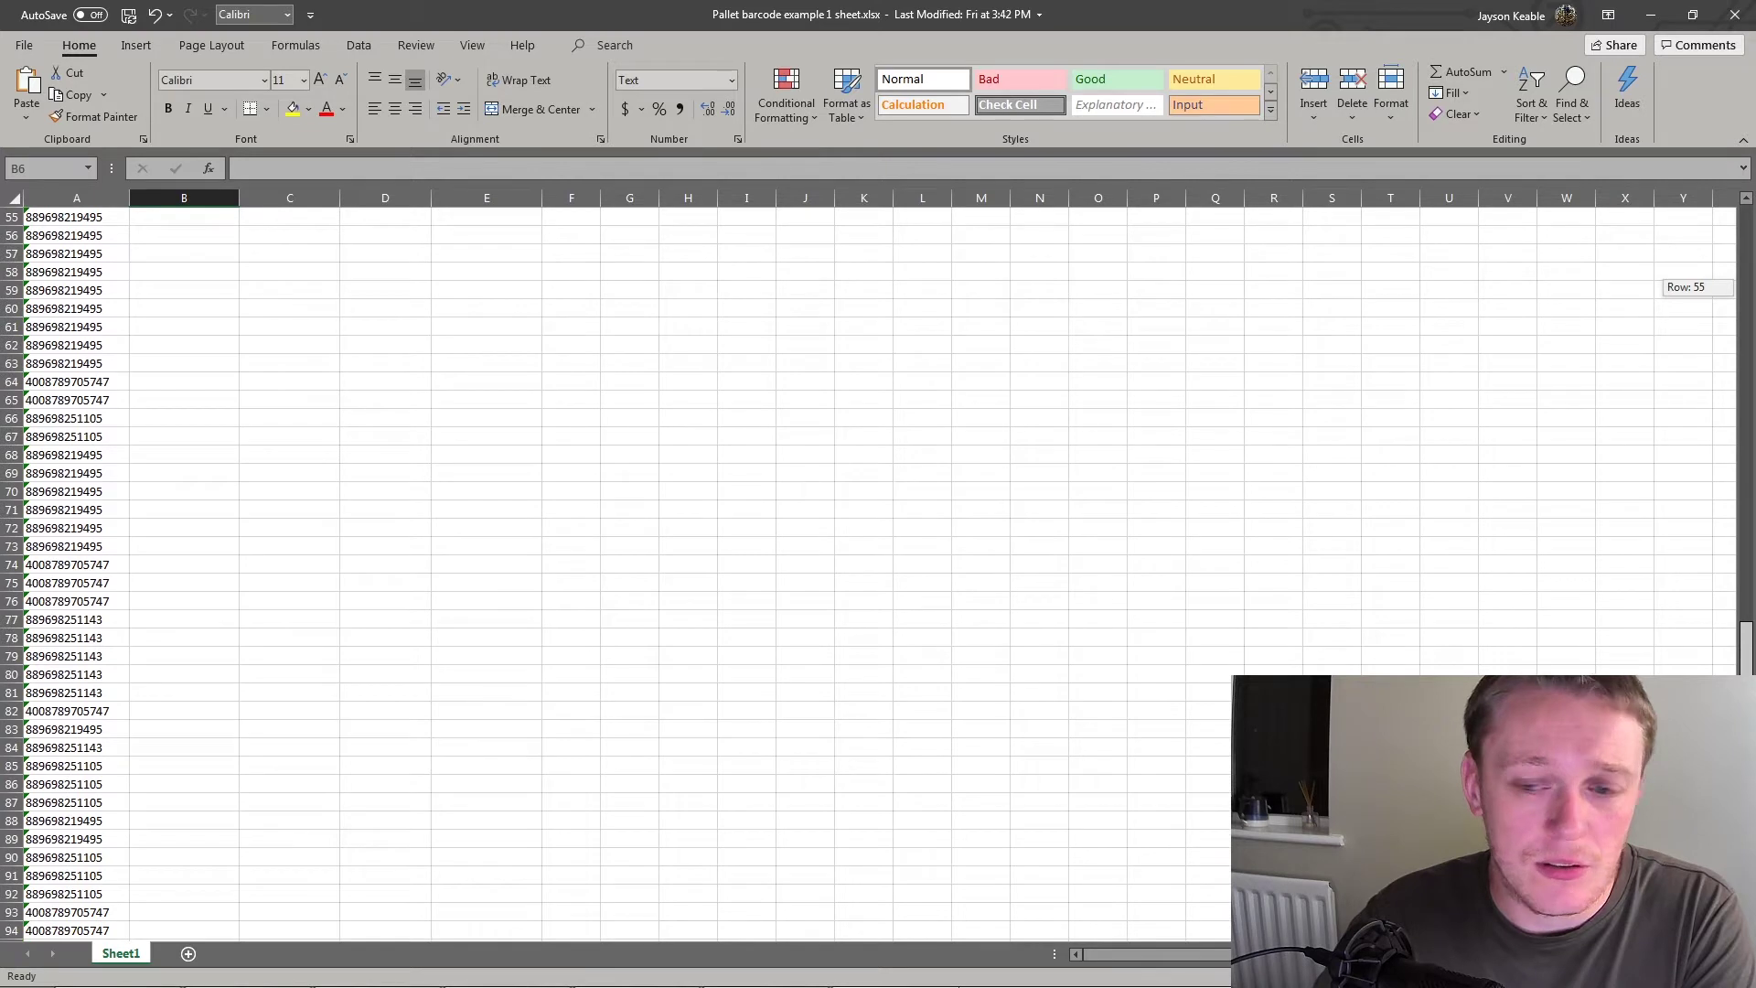
pyautogui.scroll(-1, 385, 819)
pyautogui.click(11, 875)
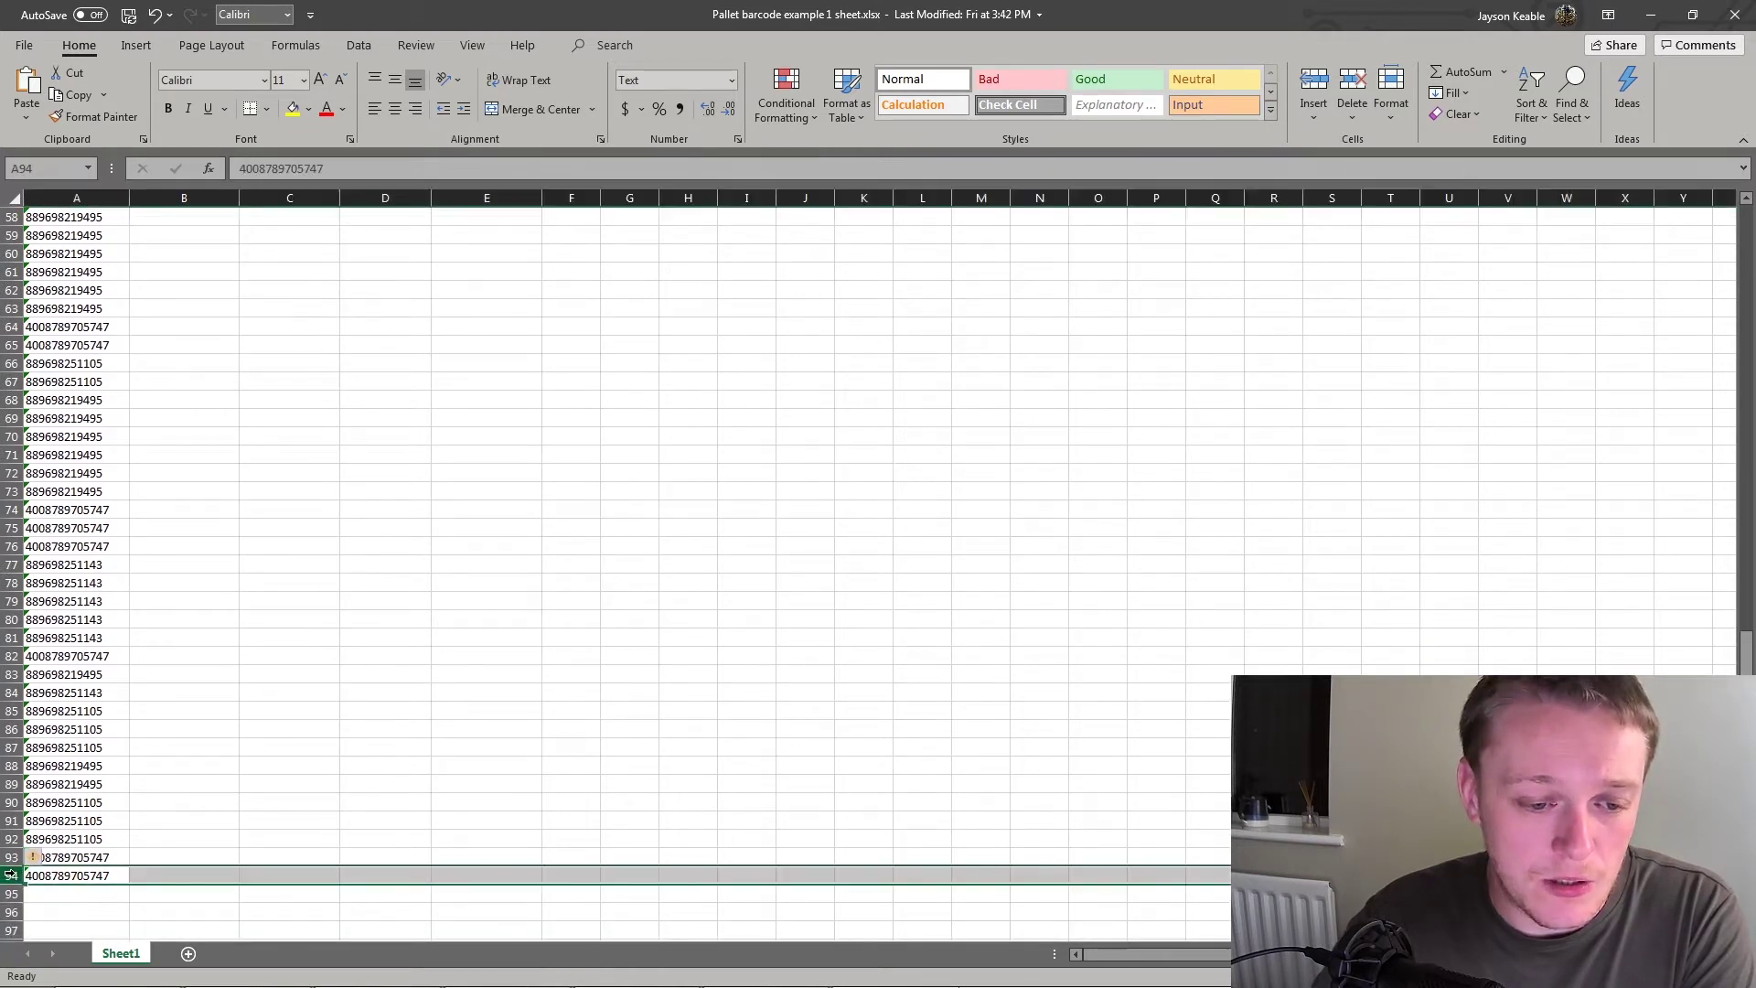
pyautogui.click(198, 761)
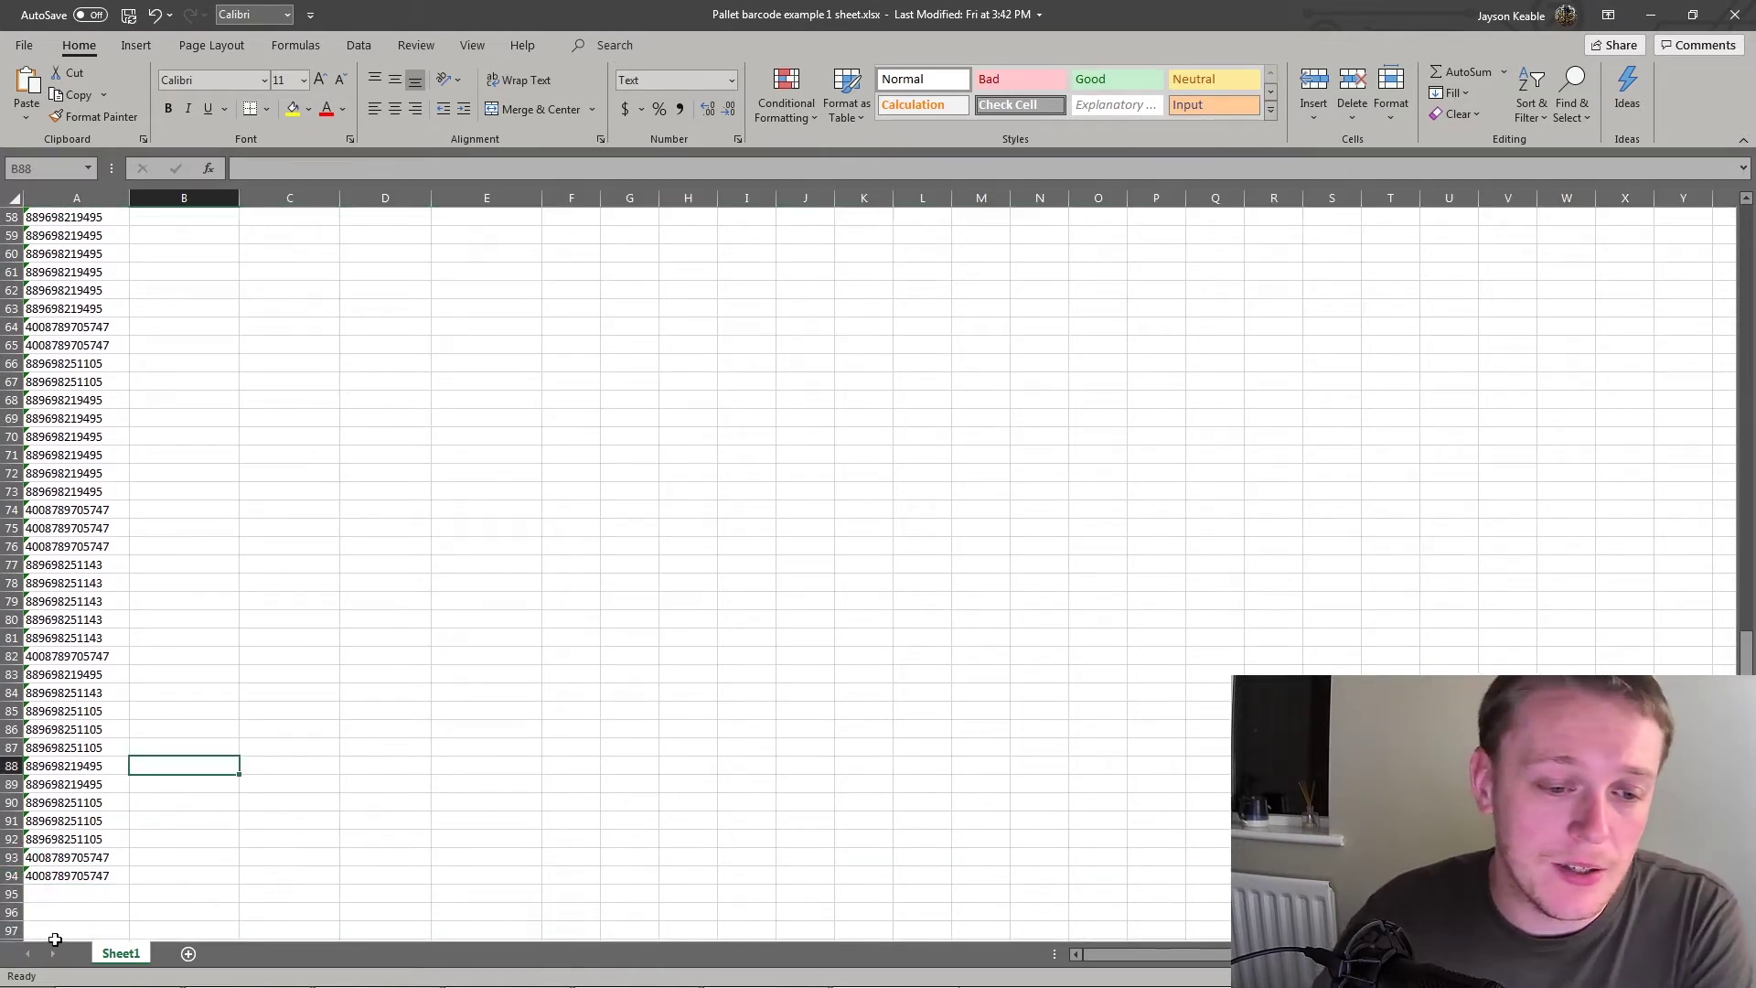
pyautogui.click(84, 820)
pyautogui.click(108, 710)
pyautogui.click(107, 656)
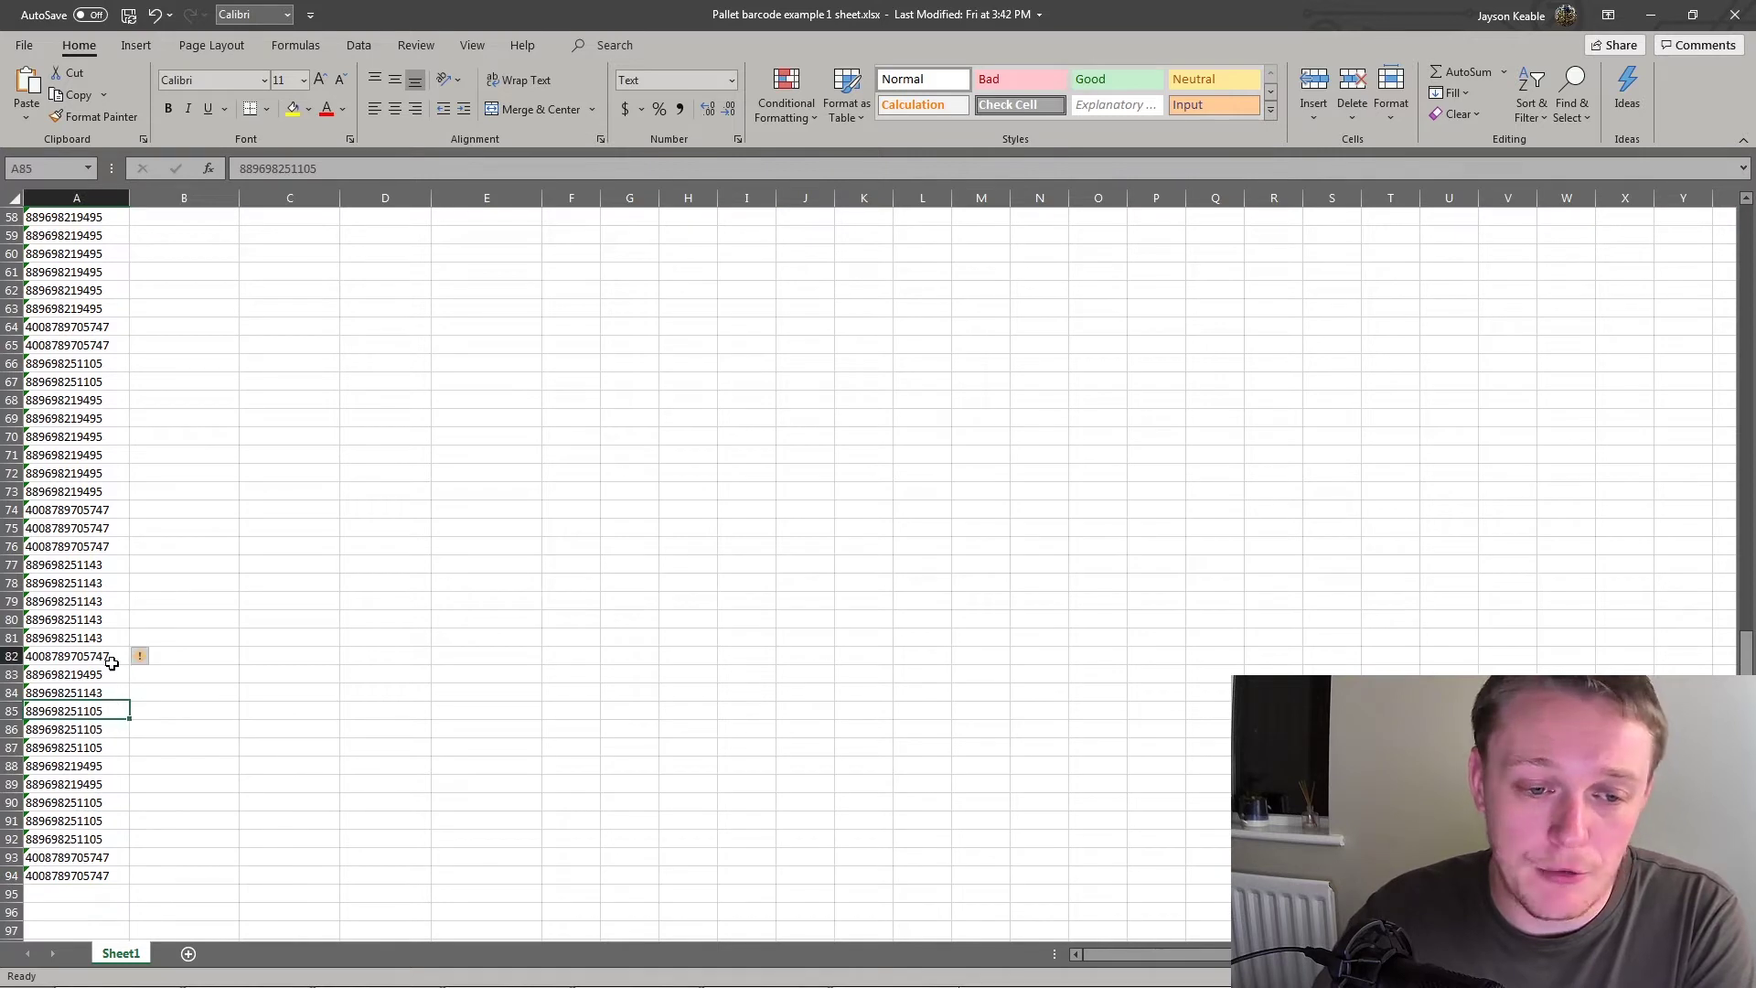
pyautogui.click(107, 638)
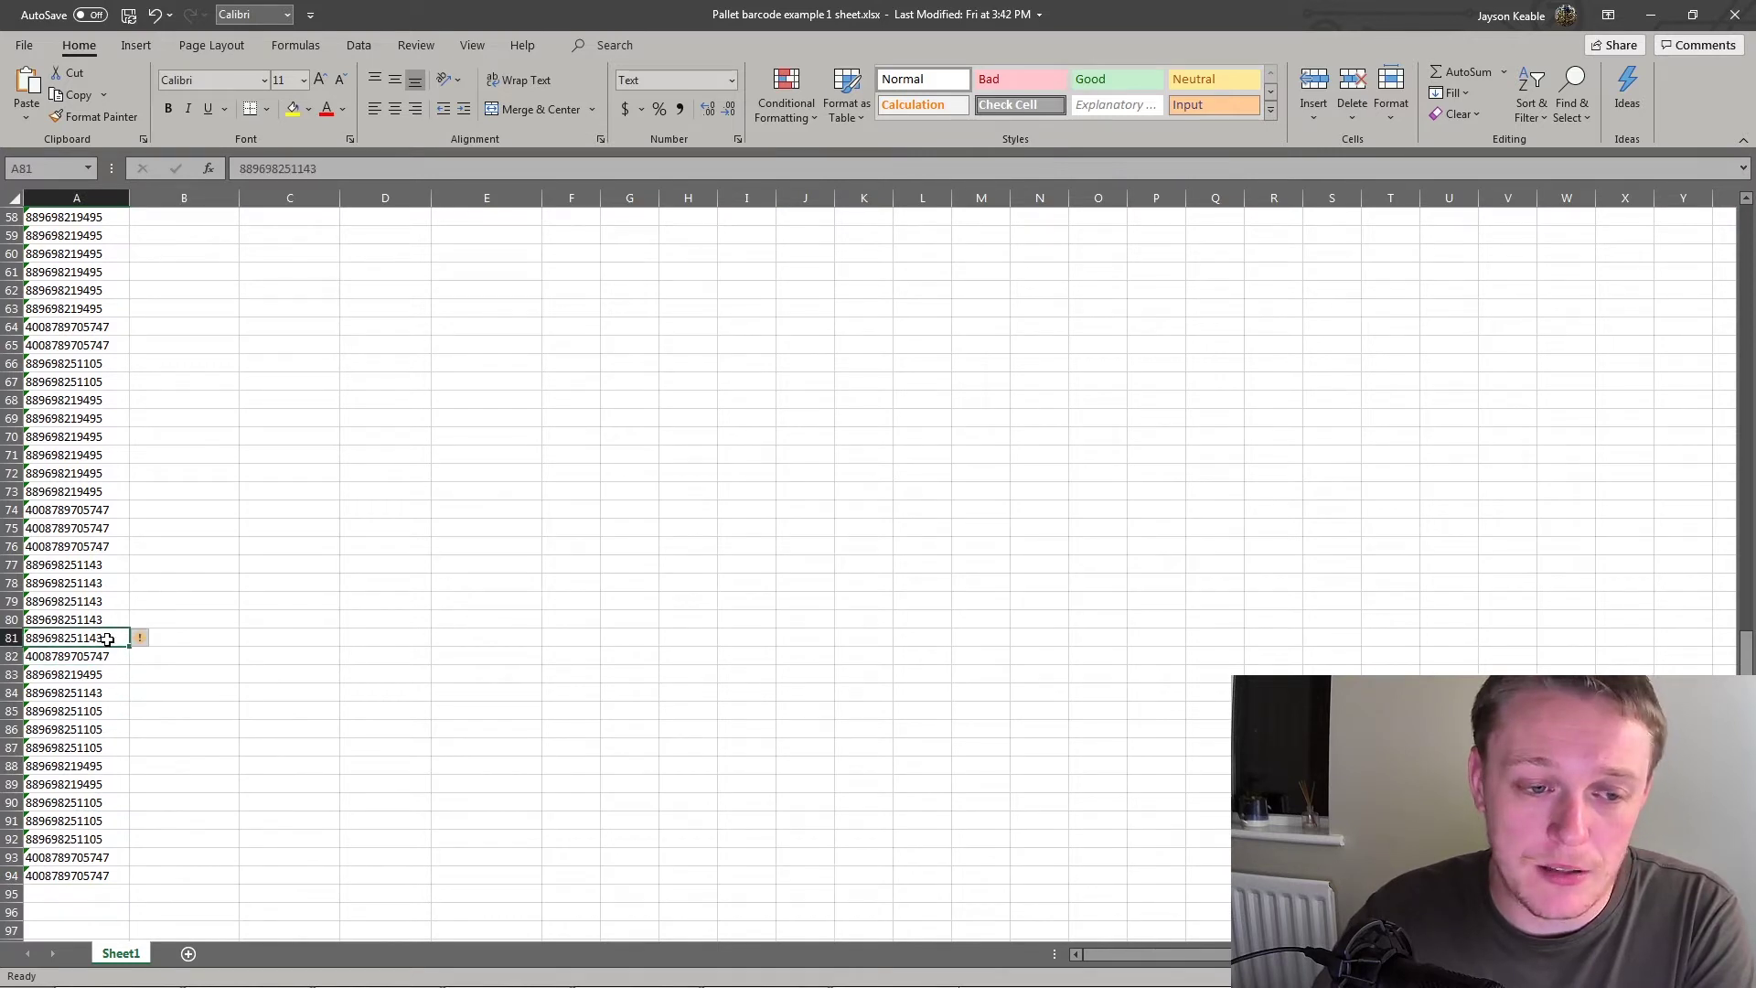
pyautogui.click(107, 582)
pyautogui.click(107, 510)
pyautogui.click(107, 438)
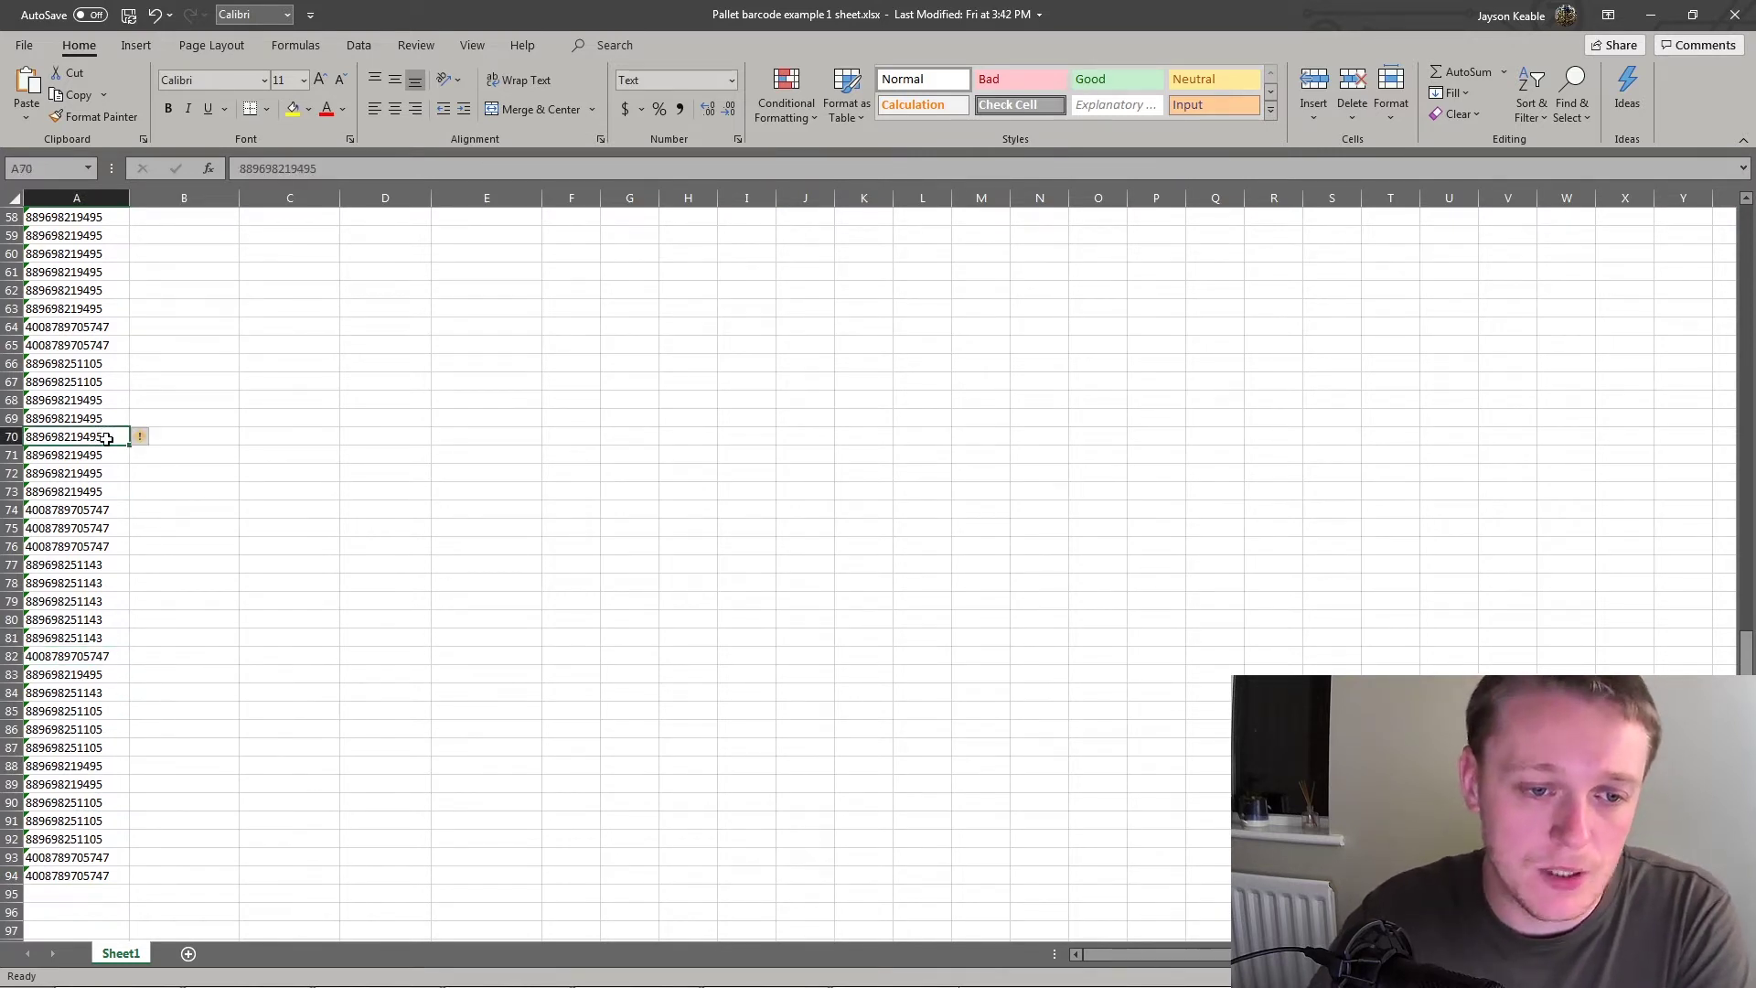
pyautogui.click(106, 346)
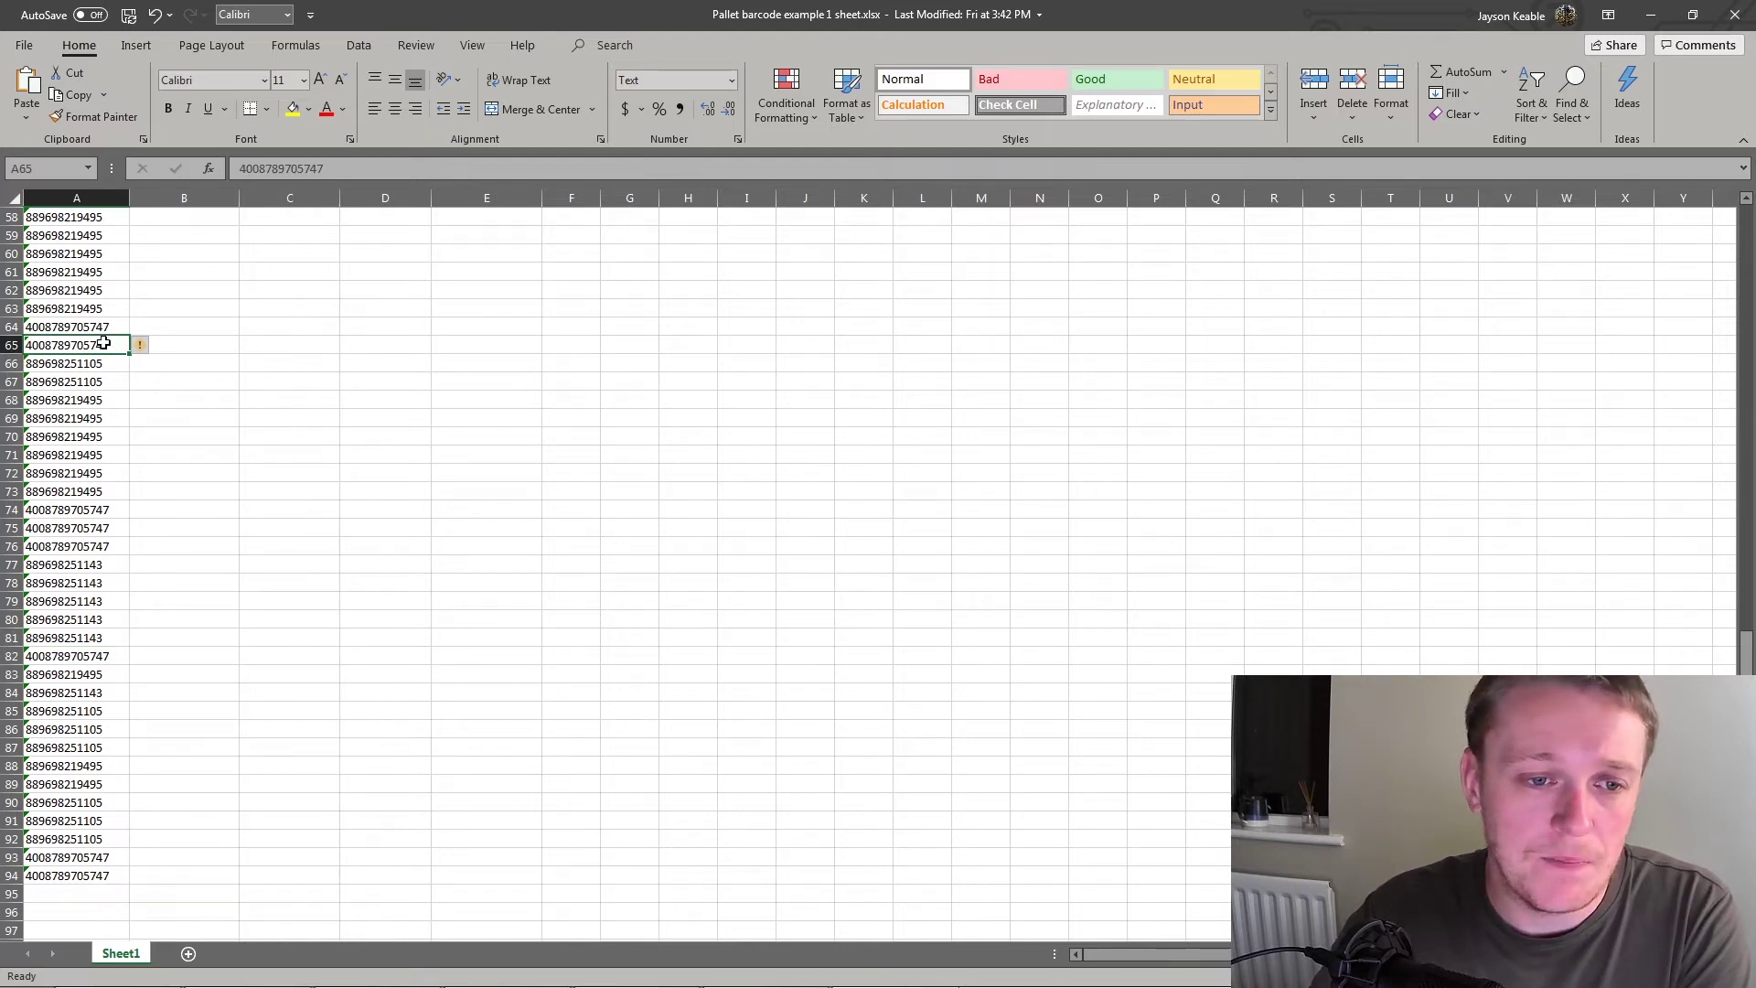
pyautogui.click(106, 326)
pyautogui.click(106, 308)
pyautogui.click(107, 344)
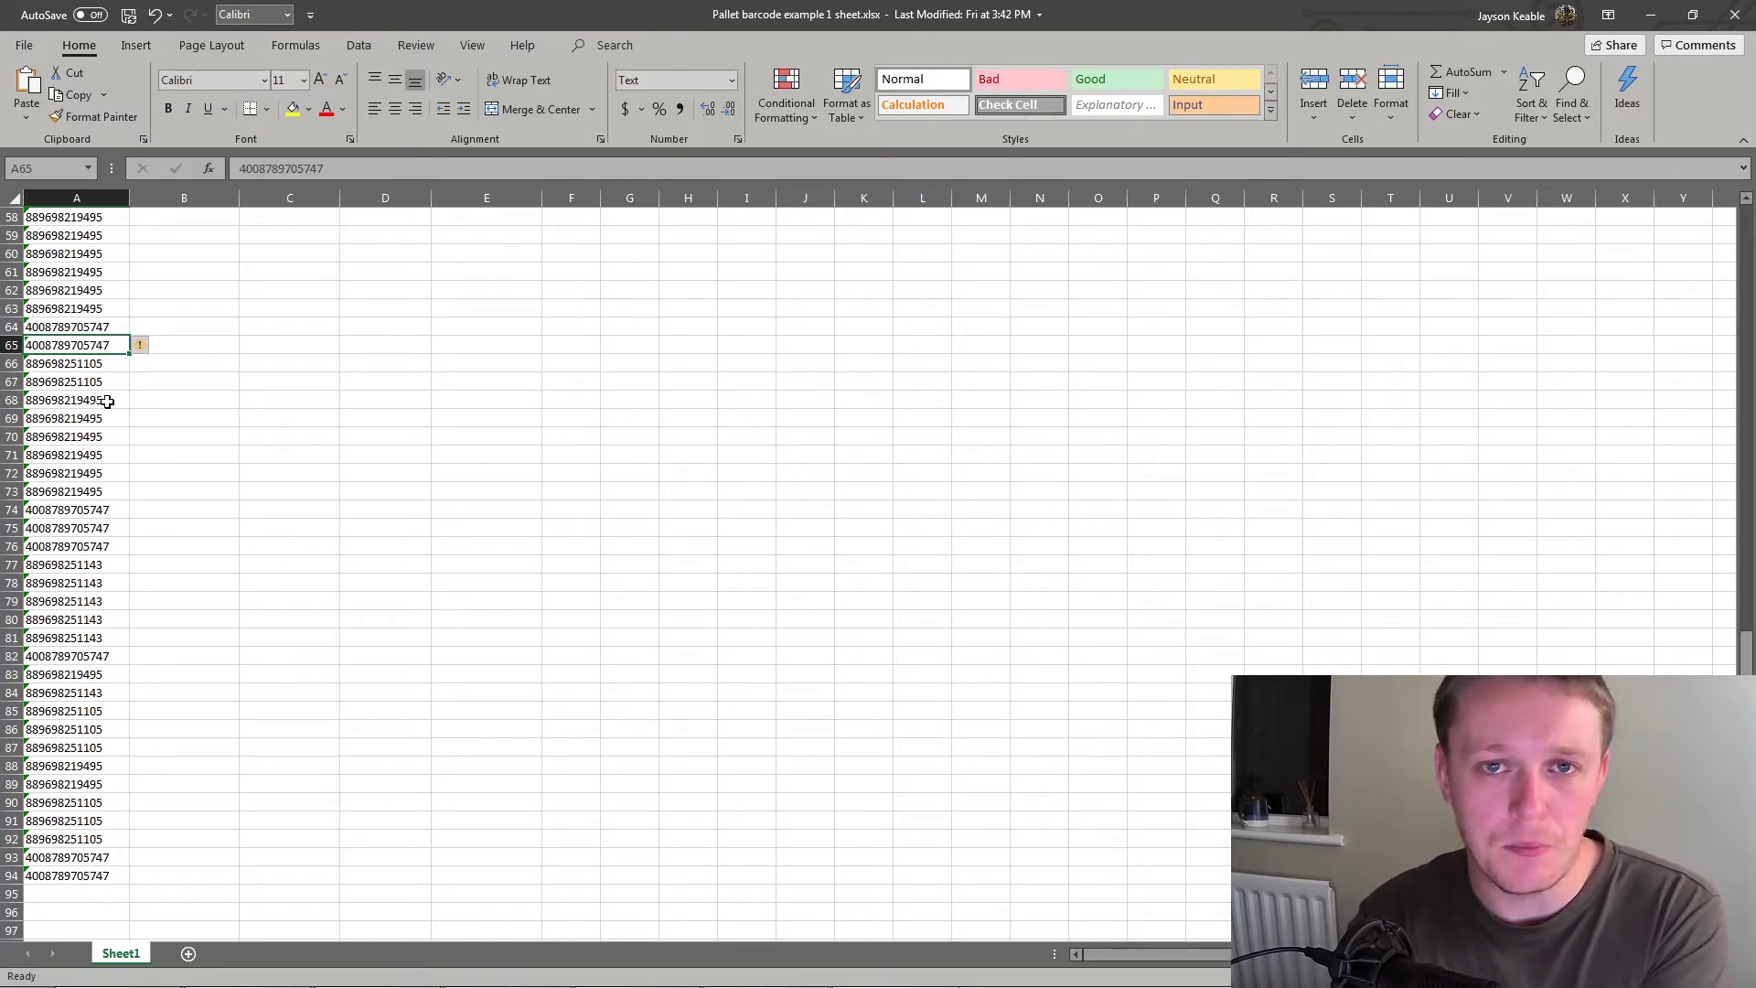
pyautogui.click(107, 401)
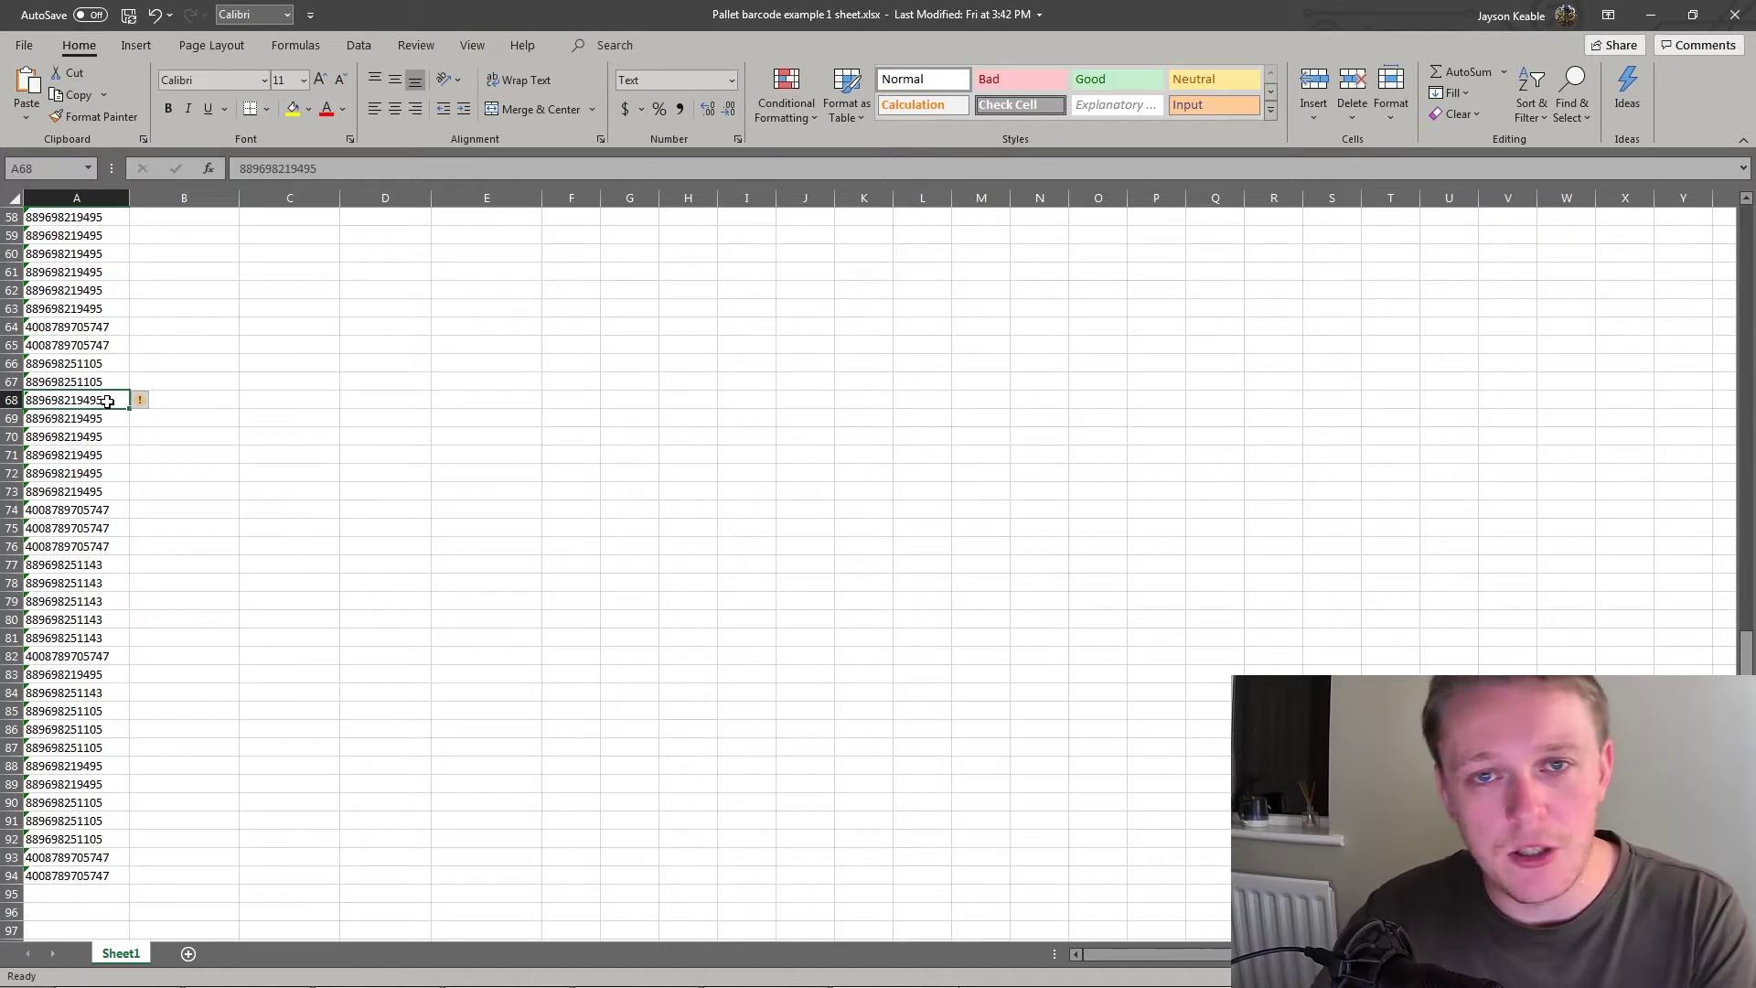
pyautogui.click(105, 365)
pyautogui.click(109, 347)
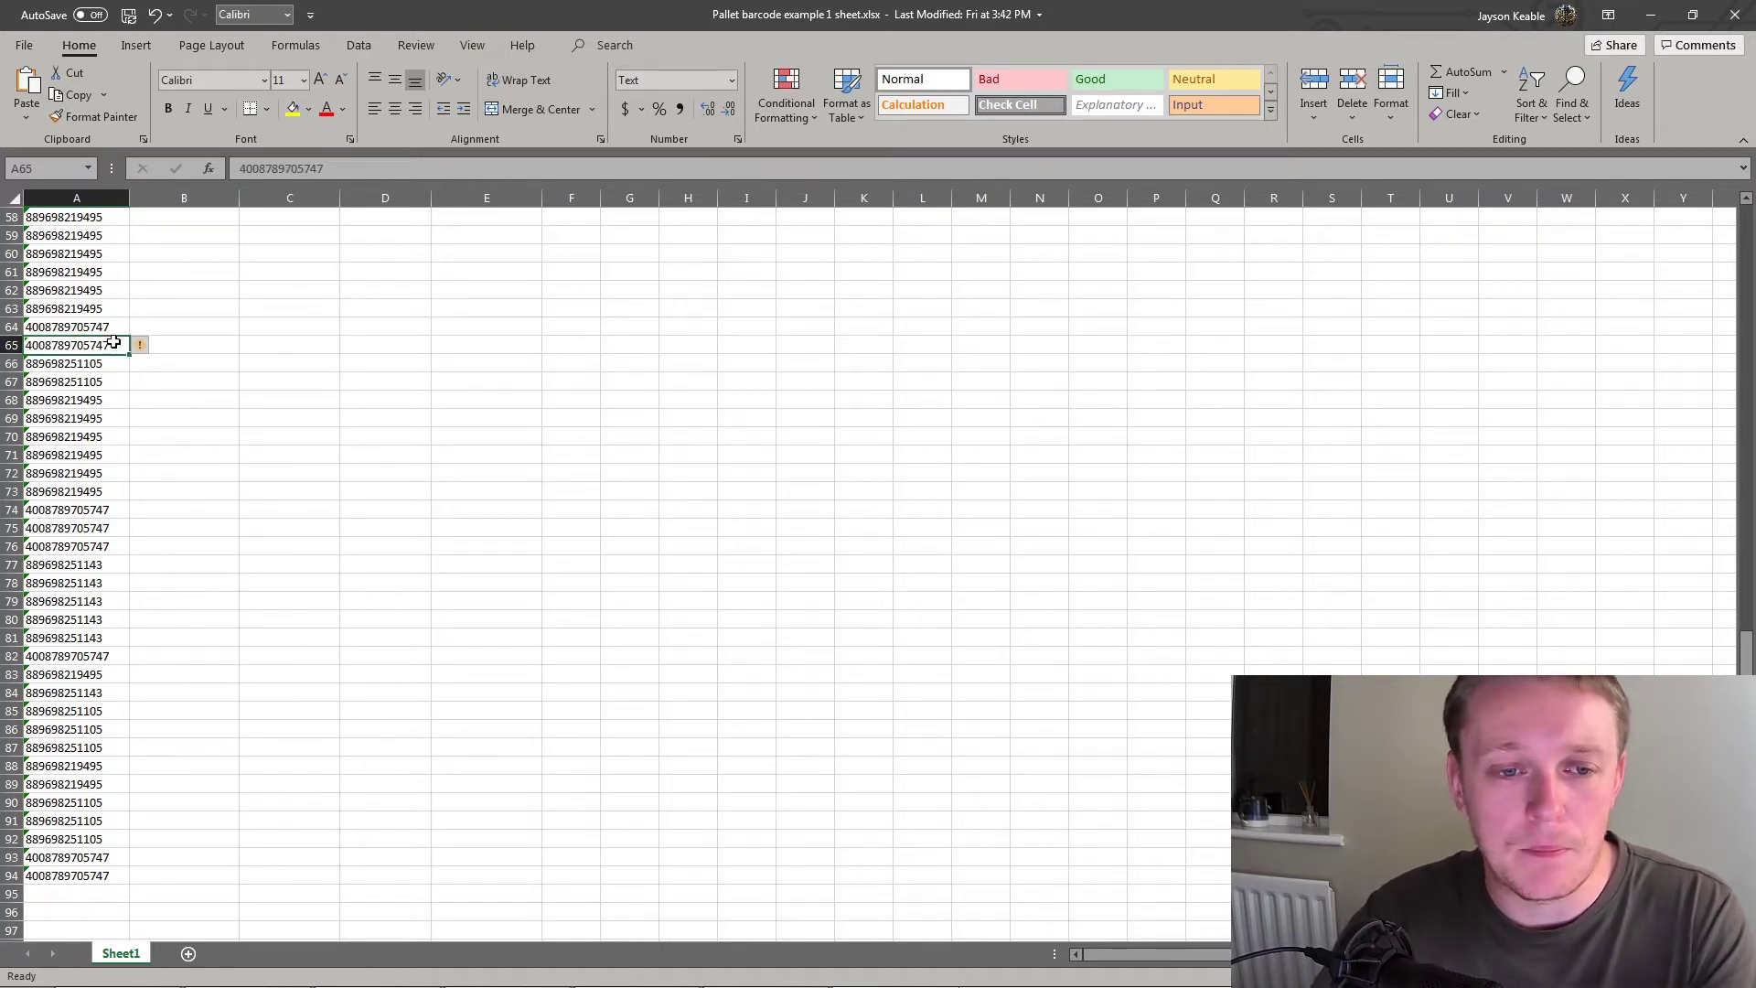
pyautogui.click(109, 432)
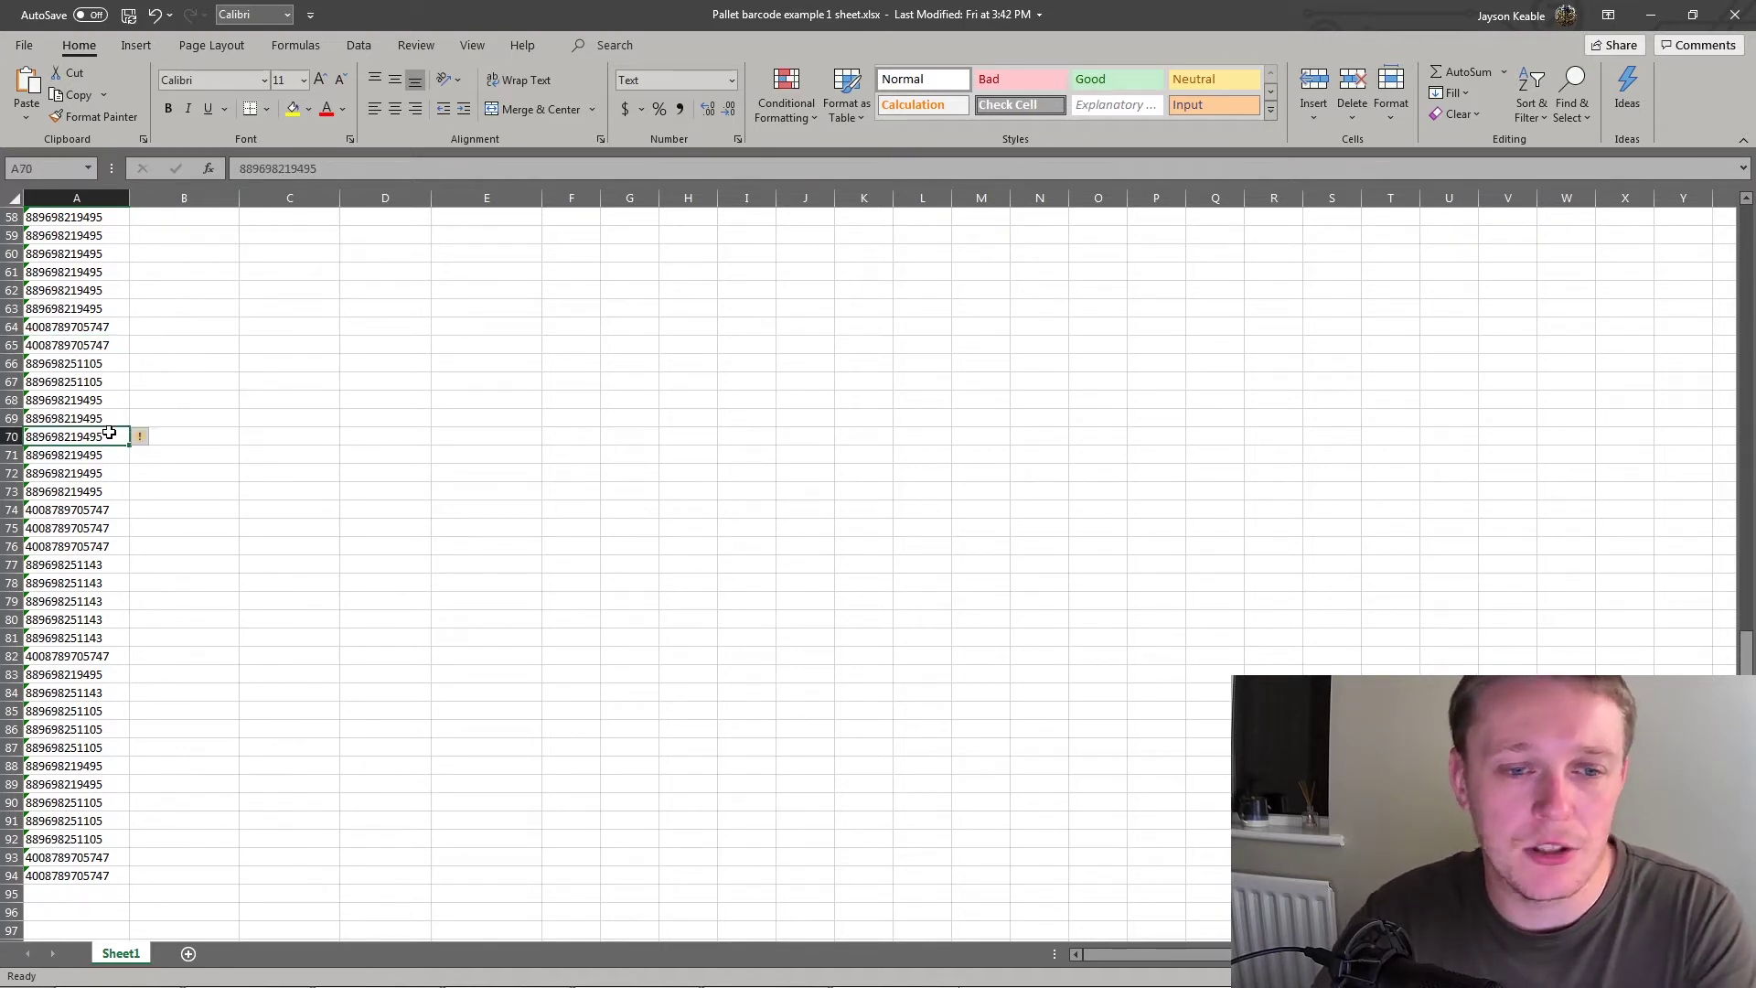
pyautogui.scroll(8, 109, 432)
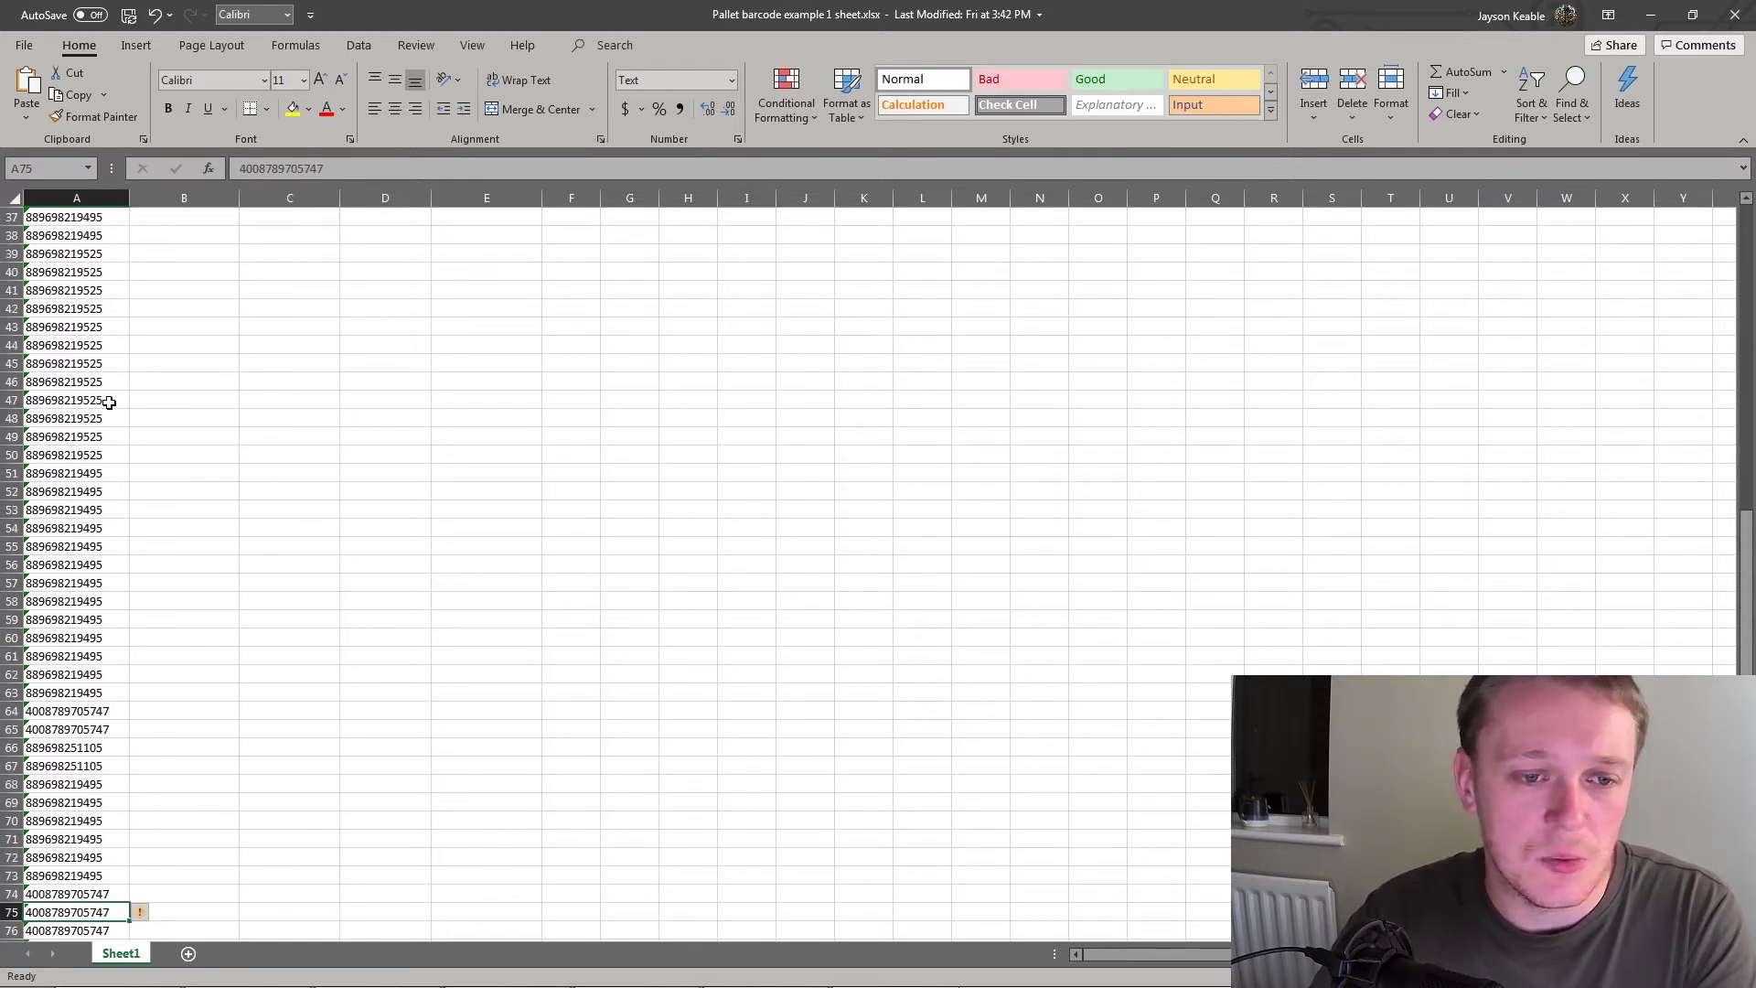
pyautogui.click(104, 400)
# - Check the first barcode in A1 and the last in A94, then switch to Pallet barcode example 2
pyautogui.scroll(10, 95, 369)
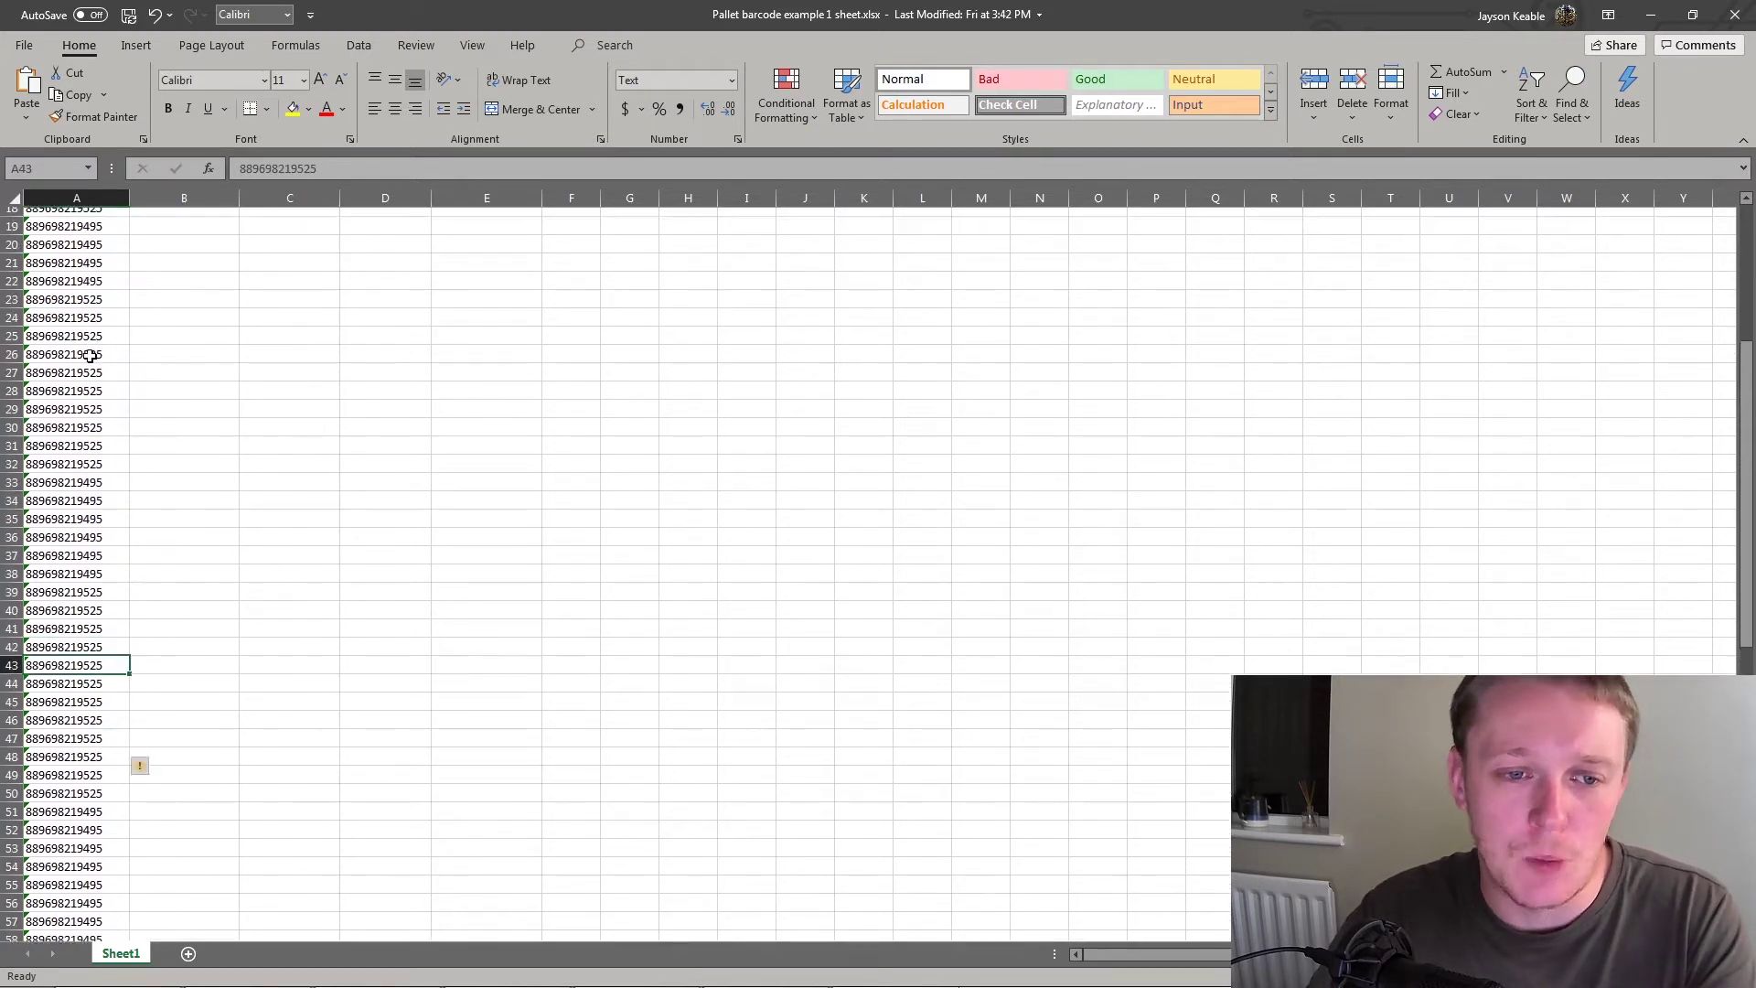
pyautogui.scroll(2, 91, 355)
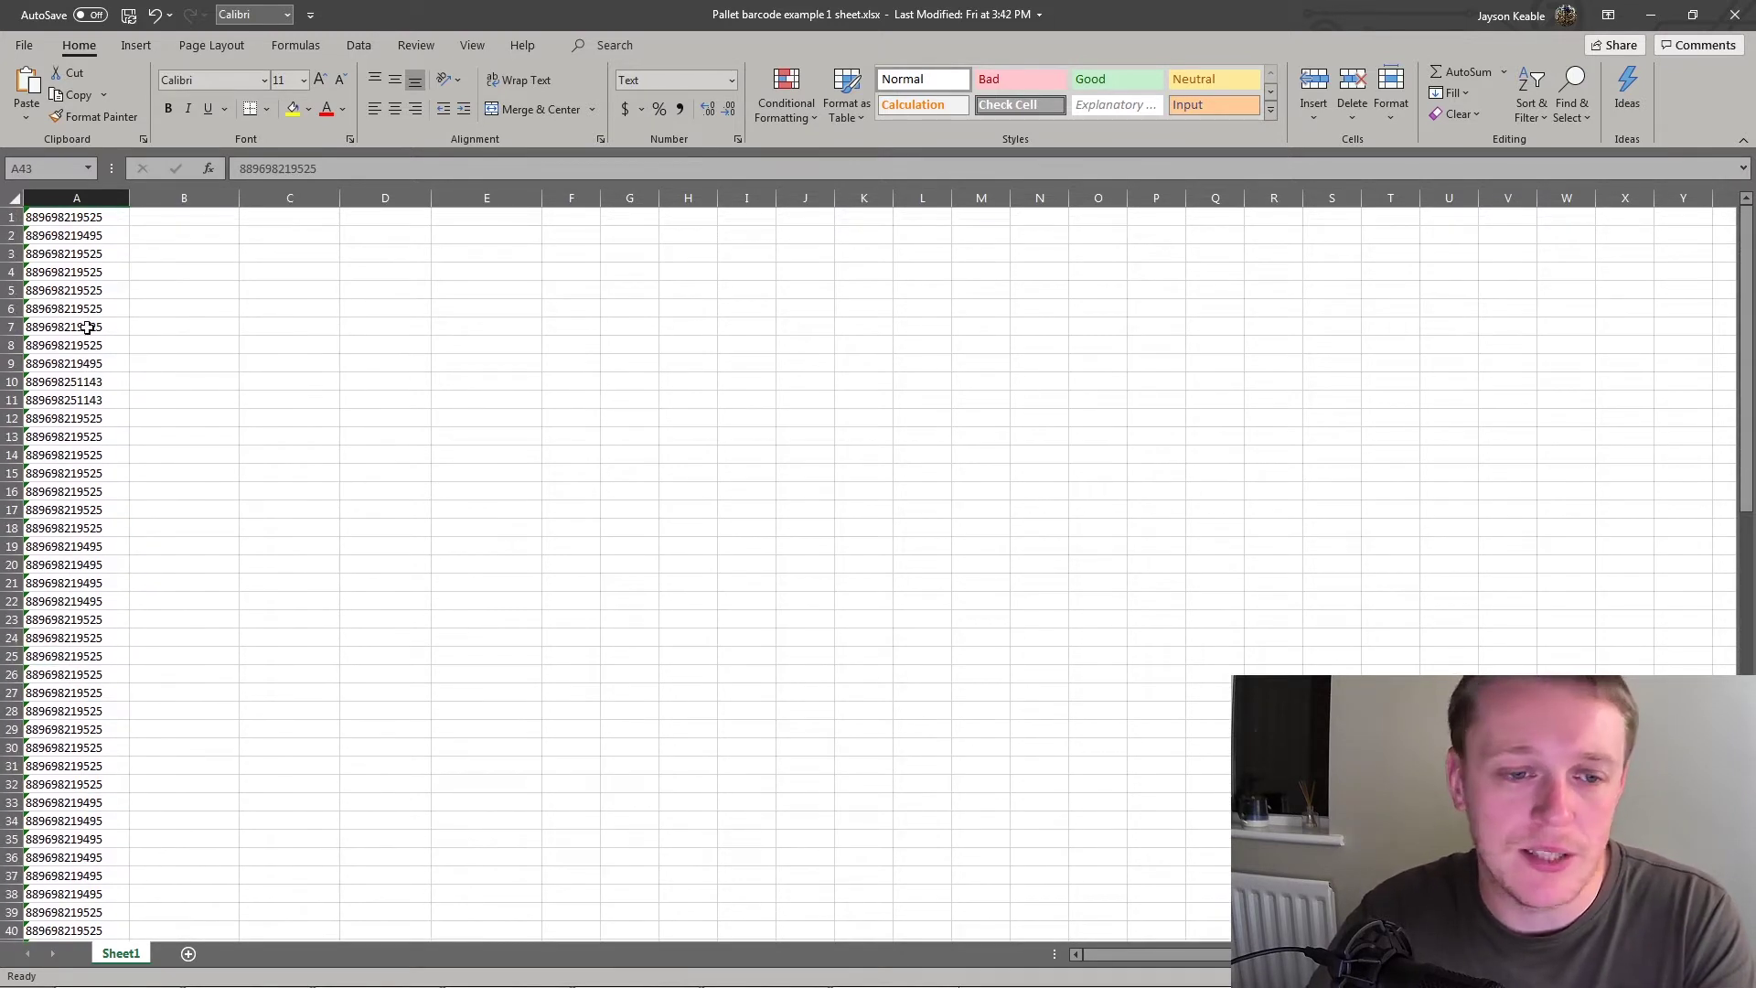
pyautogui.click(101, 218)
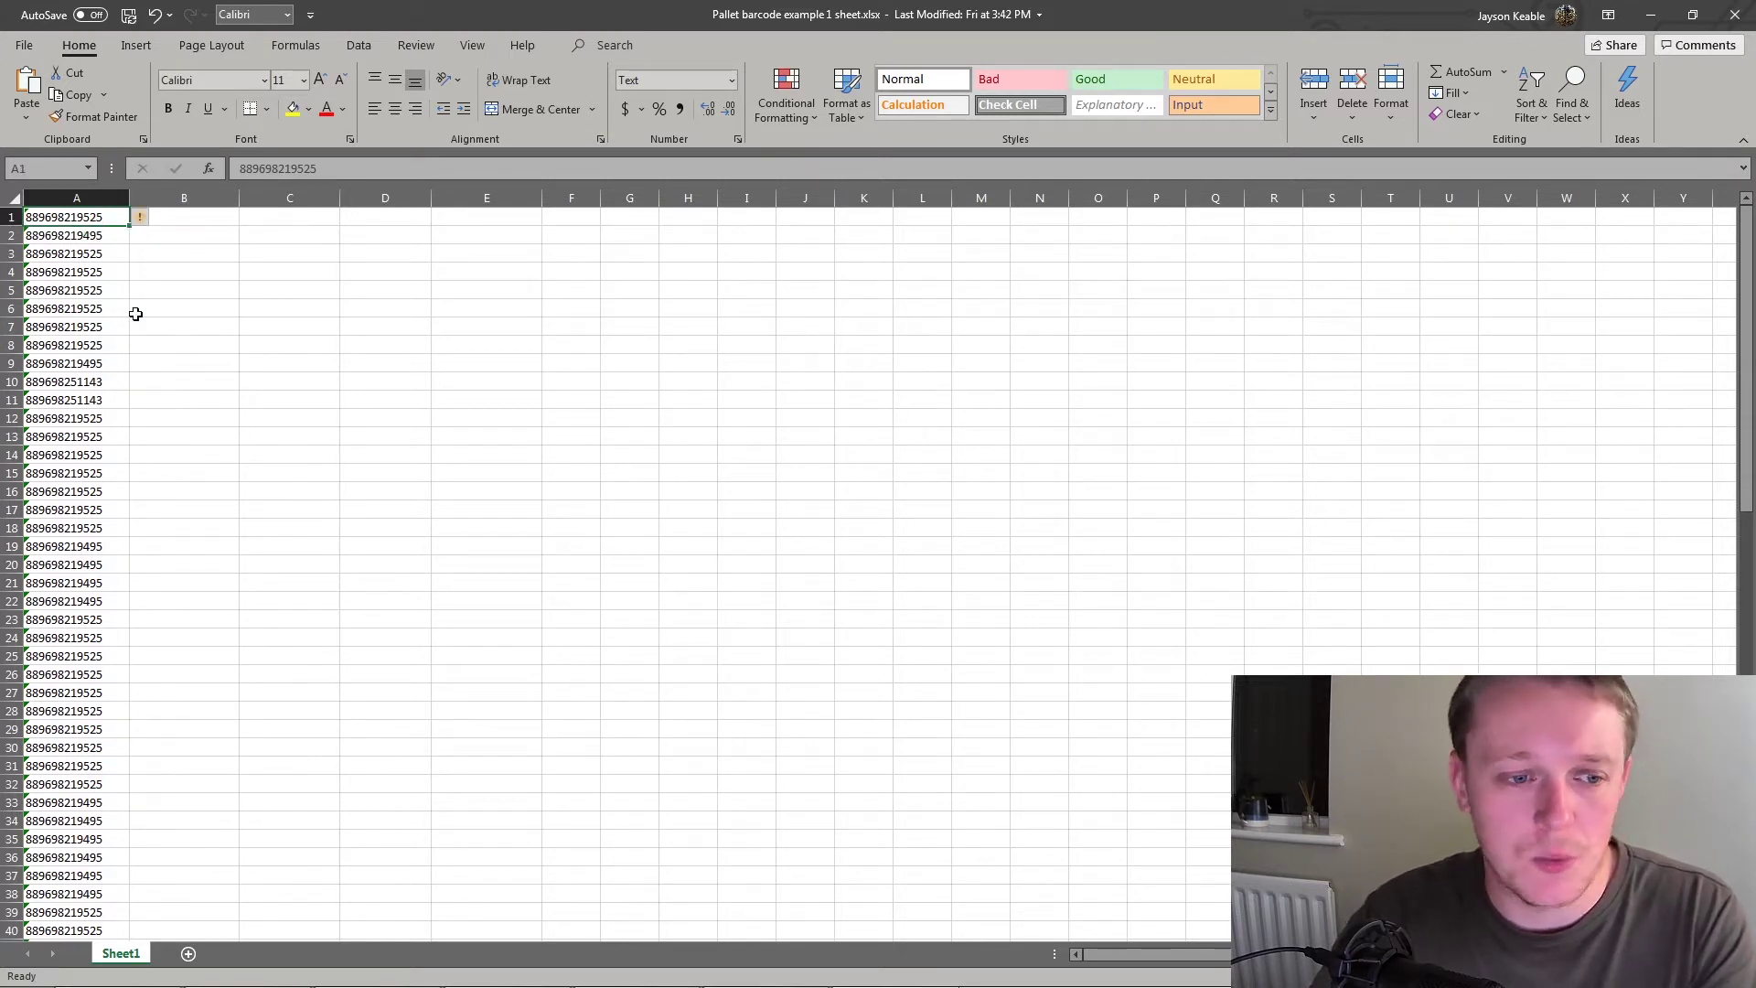
pyautogui.scroll(-17, 64, 531)
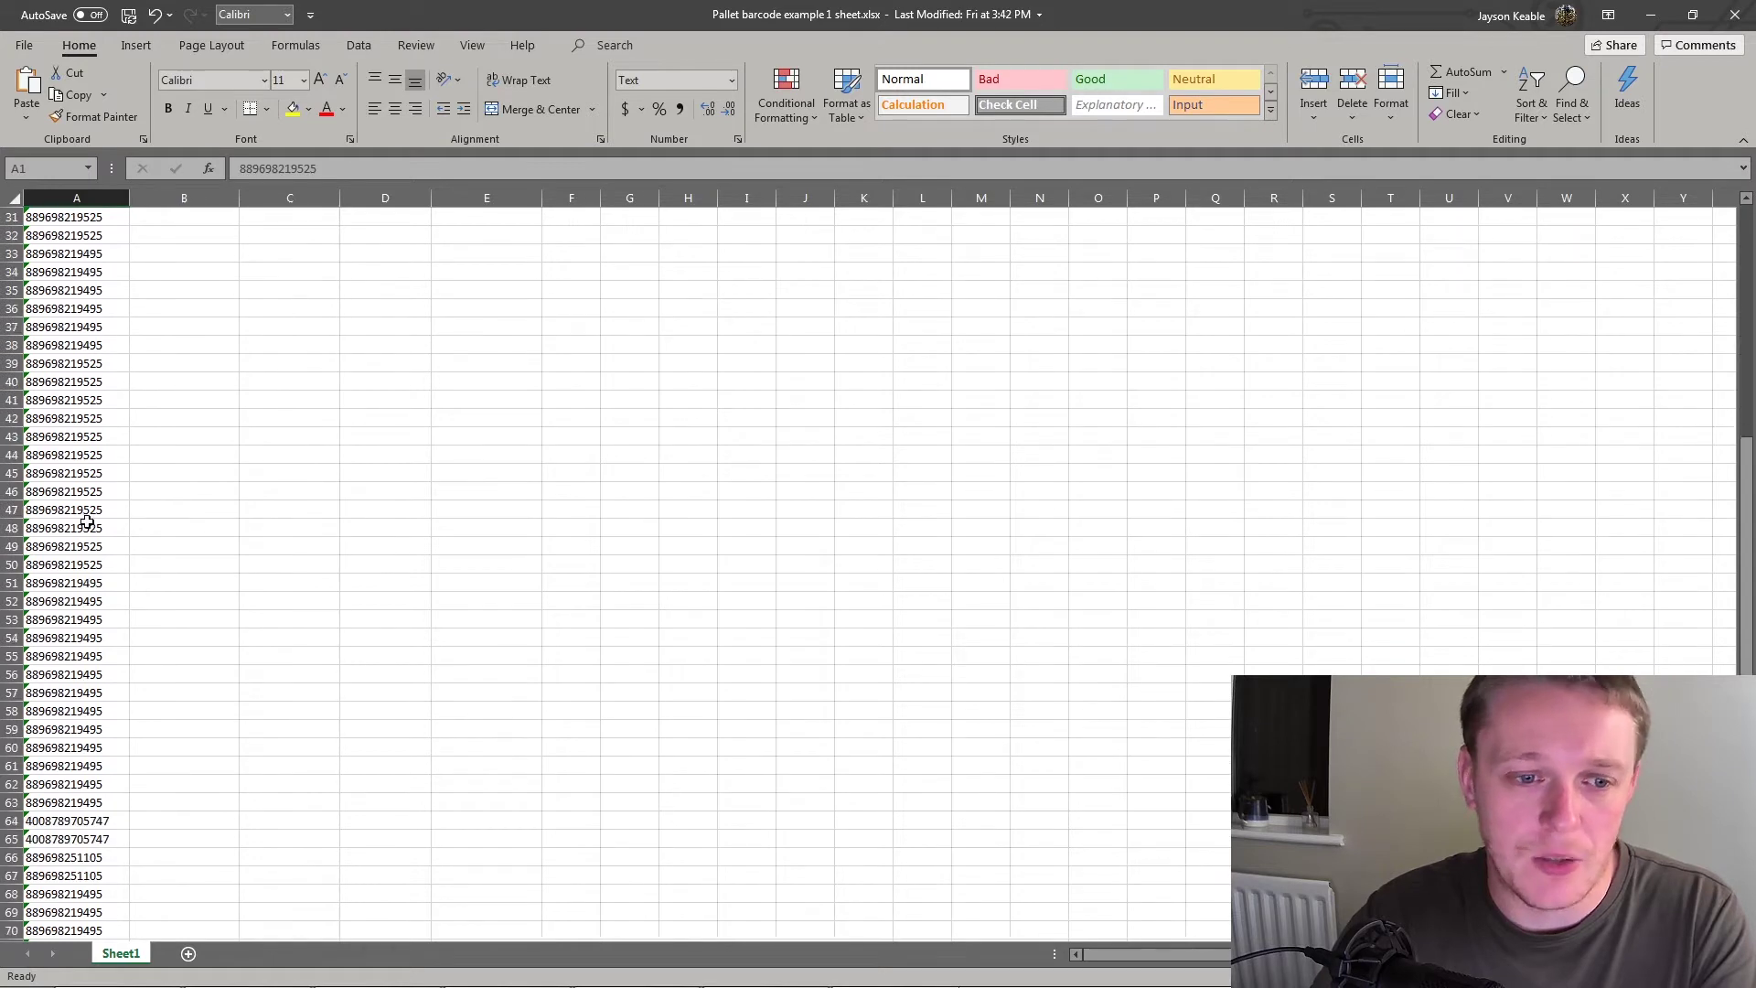
pyautogui.scroll(-9, 63, 532)
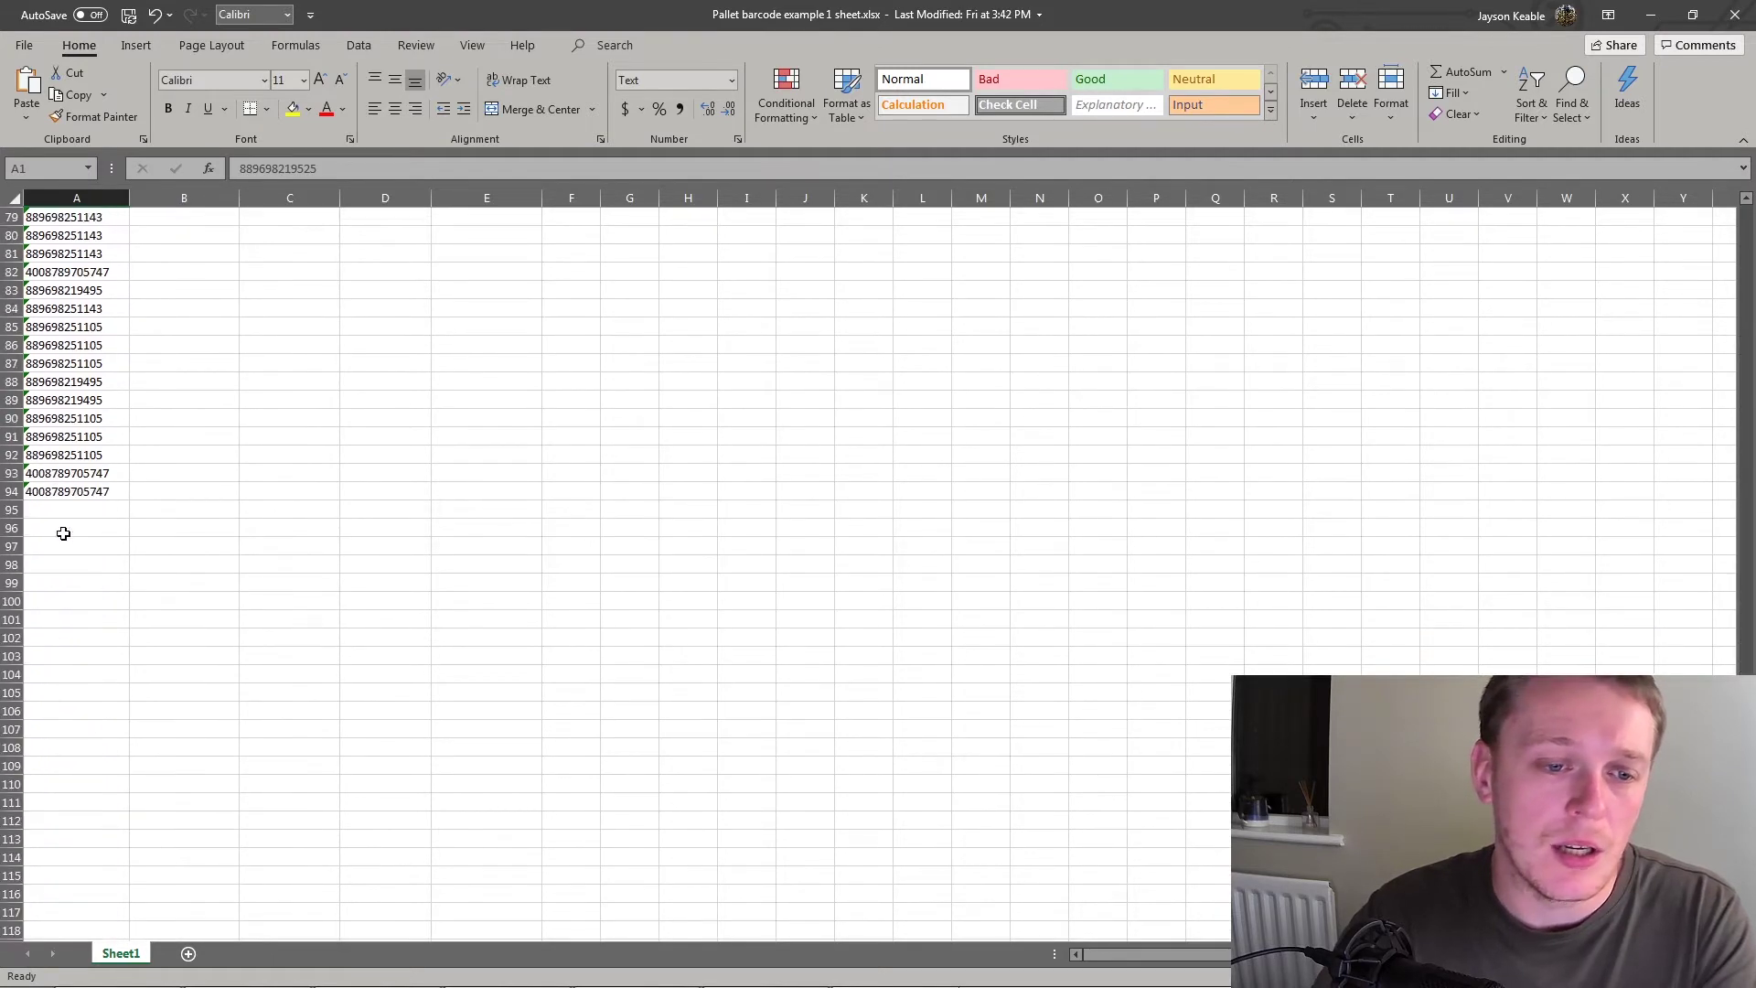
pyautogui.click(87, 491)
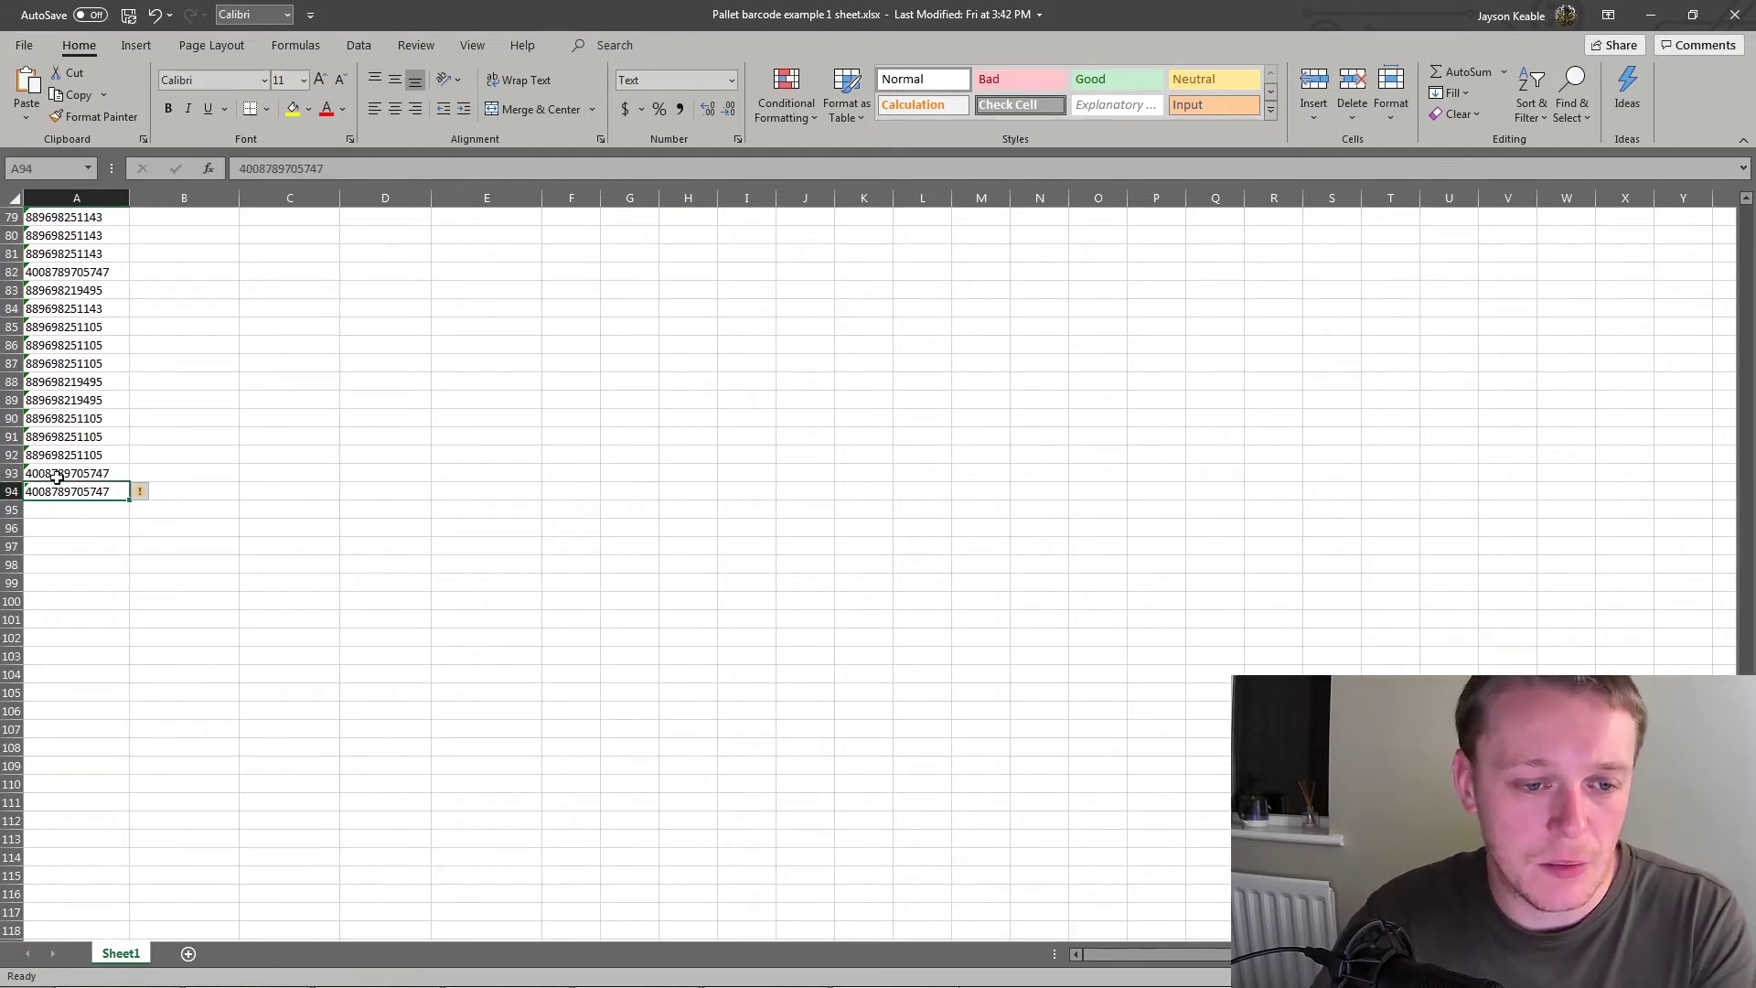
pyautogui.click(219, 489)
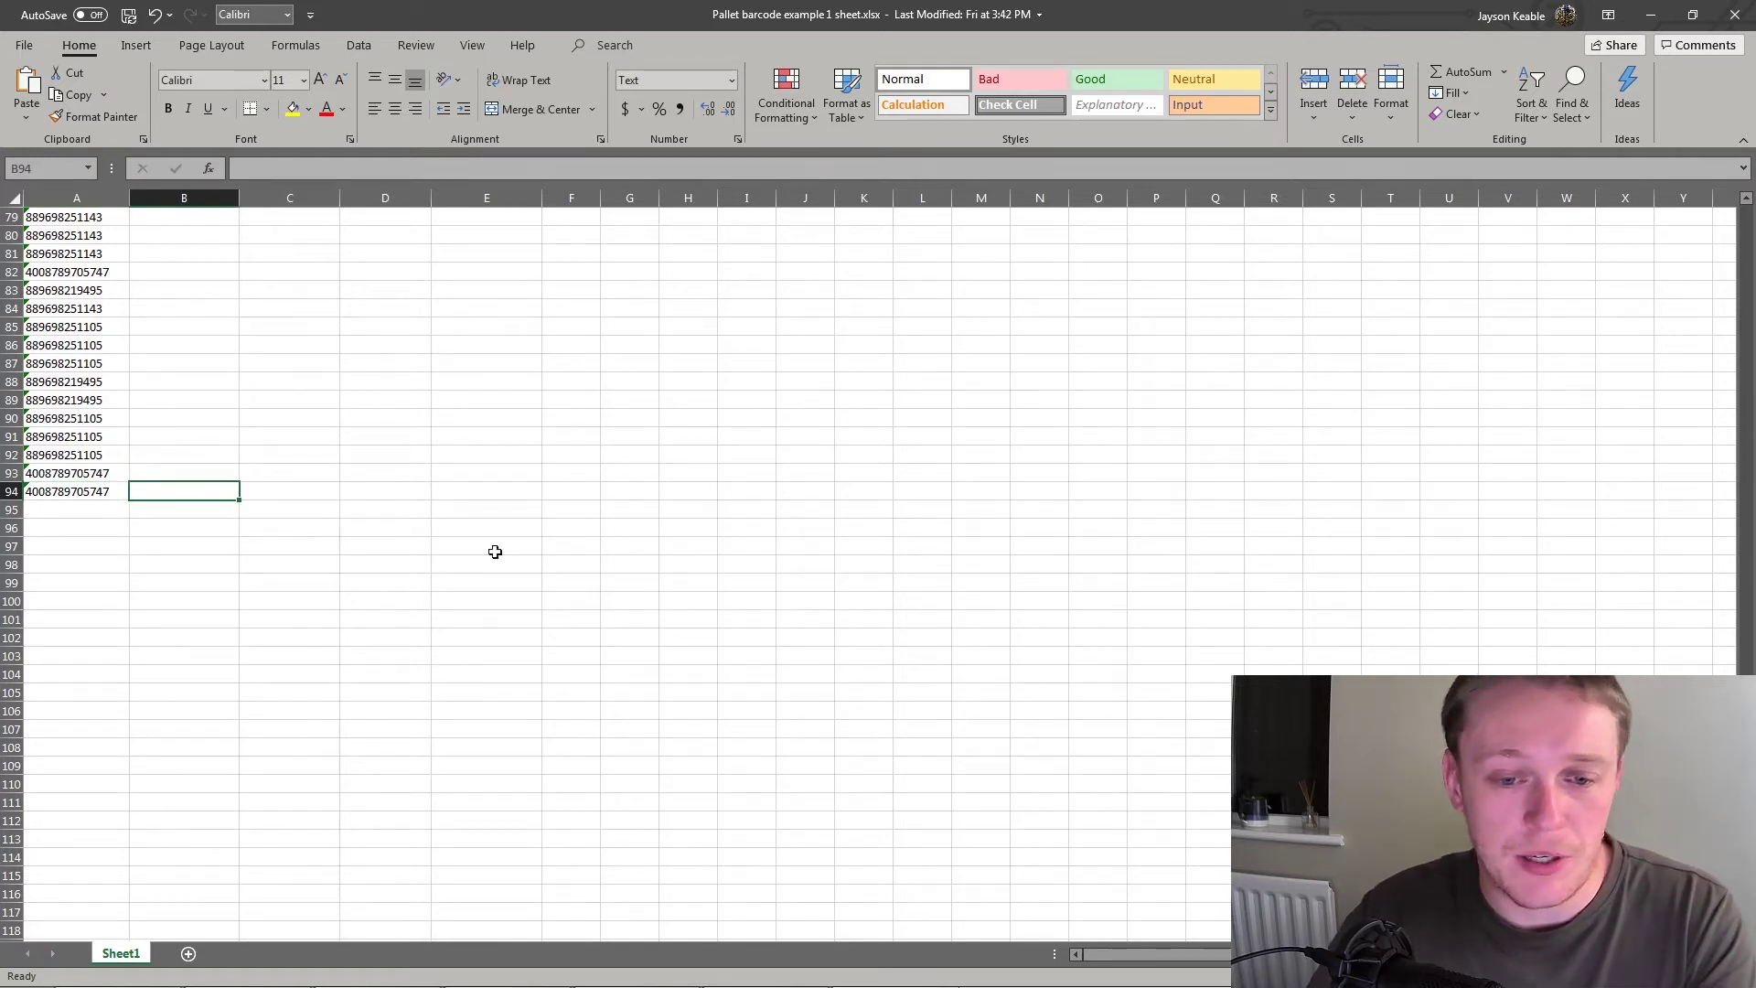
pyautogui.click(999, 975)
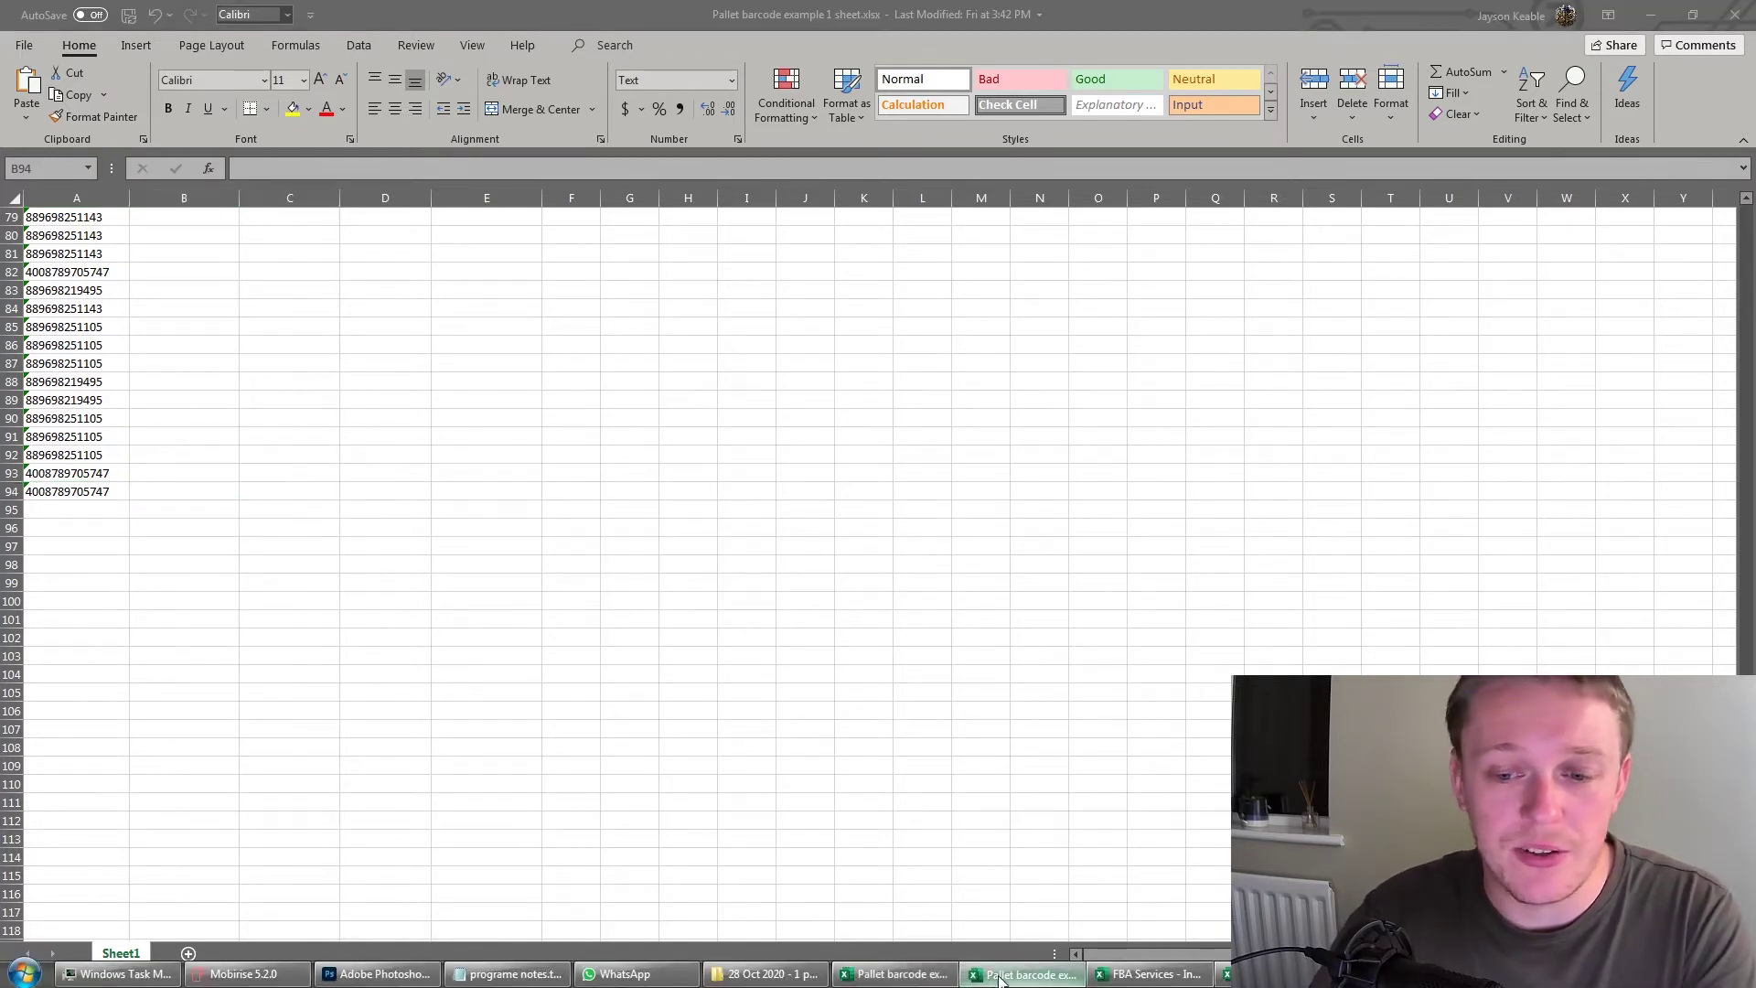
# - Count the scans in columns A, B and C of example 2, including column C's eight scans
pyautogui.click(399, 468)
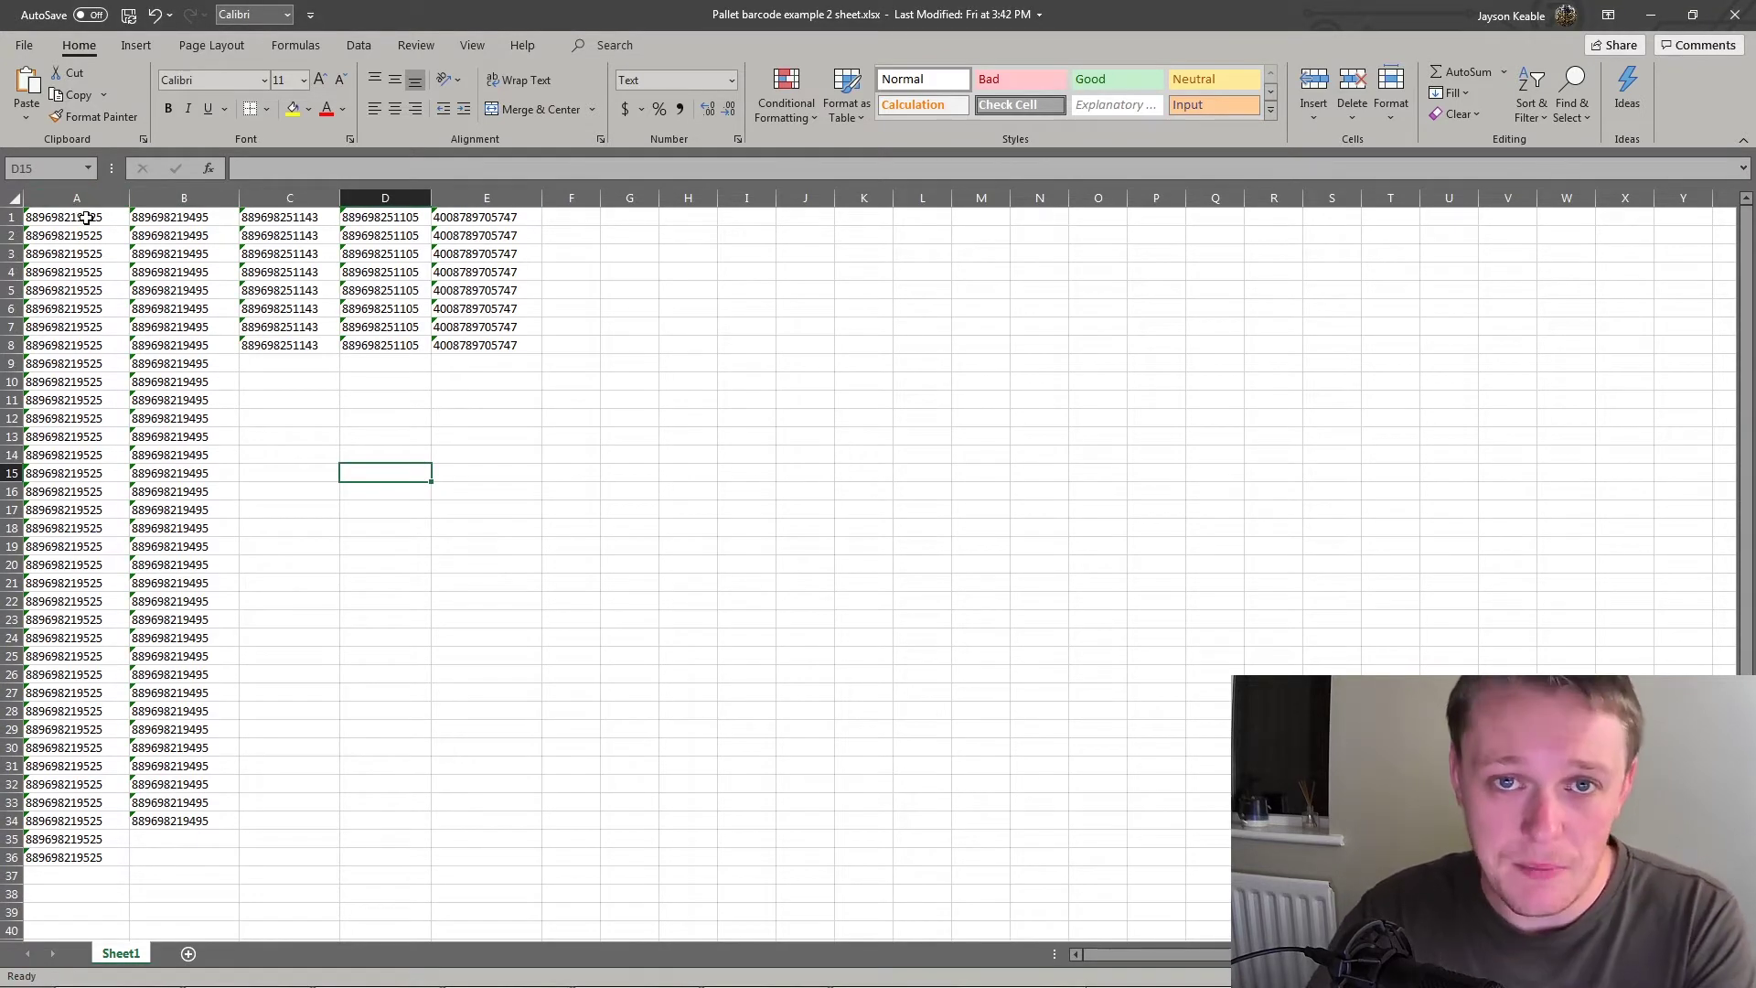
pyautogui.click(109, 216)
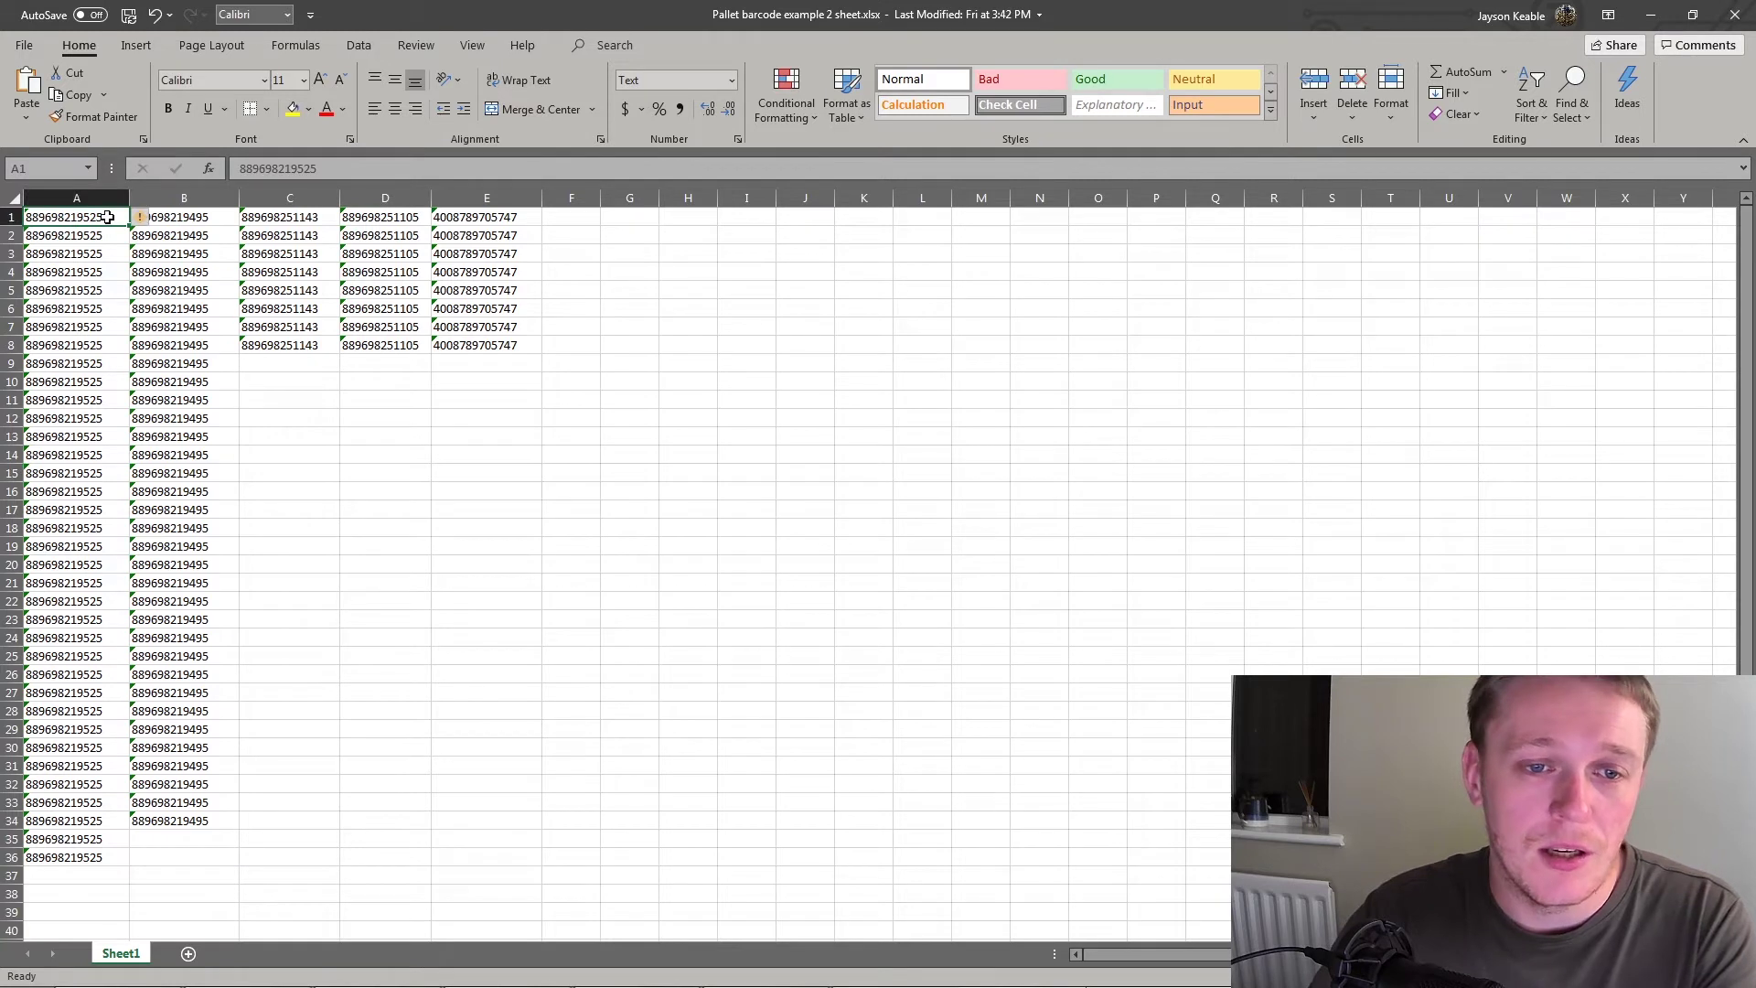
pyautogui.click(361, 235)
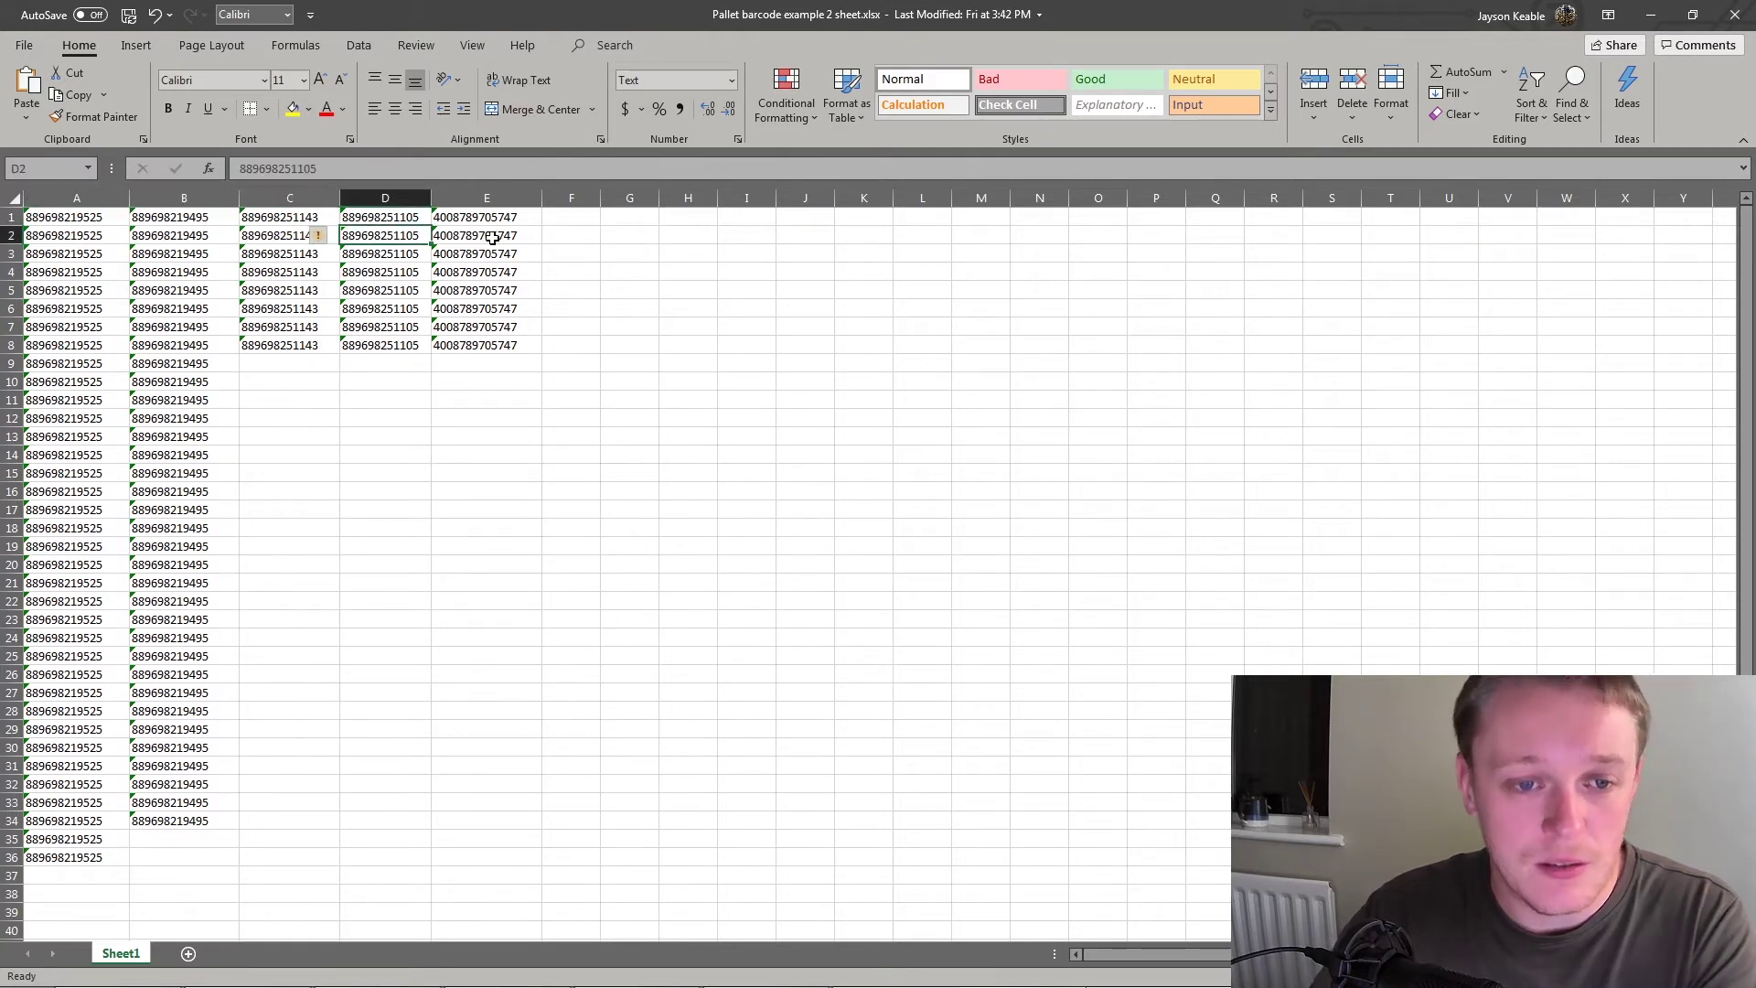
pyautogui.moveTo(62, 219)
pyautogui.mouseDown()
pyautogui.moveTo(87, 237)
pyautogui.moveTo(119, 862)
pyautogui.mouseUp()
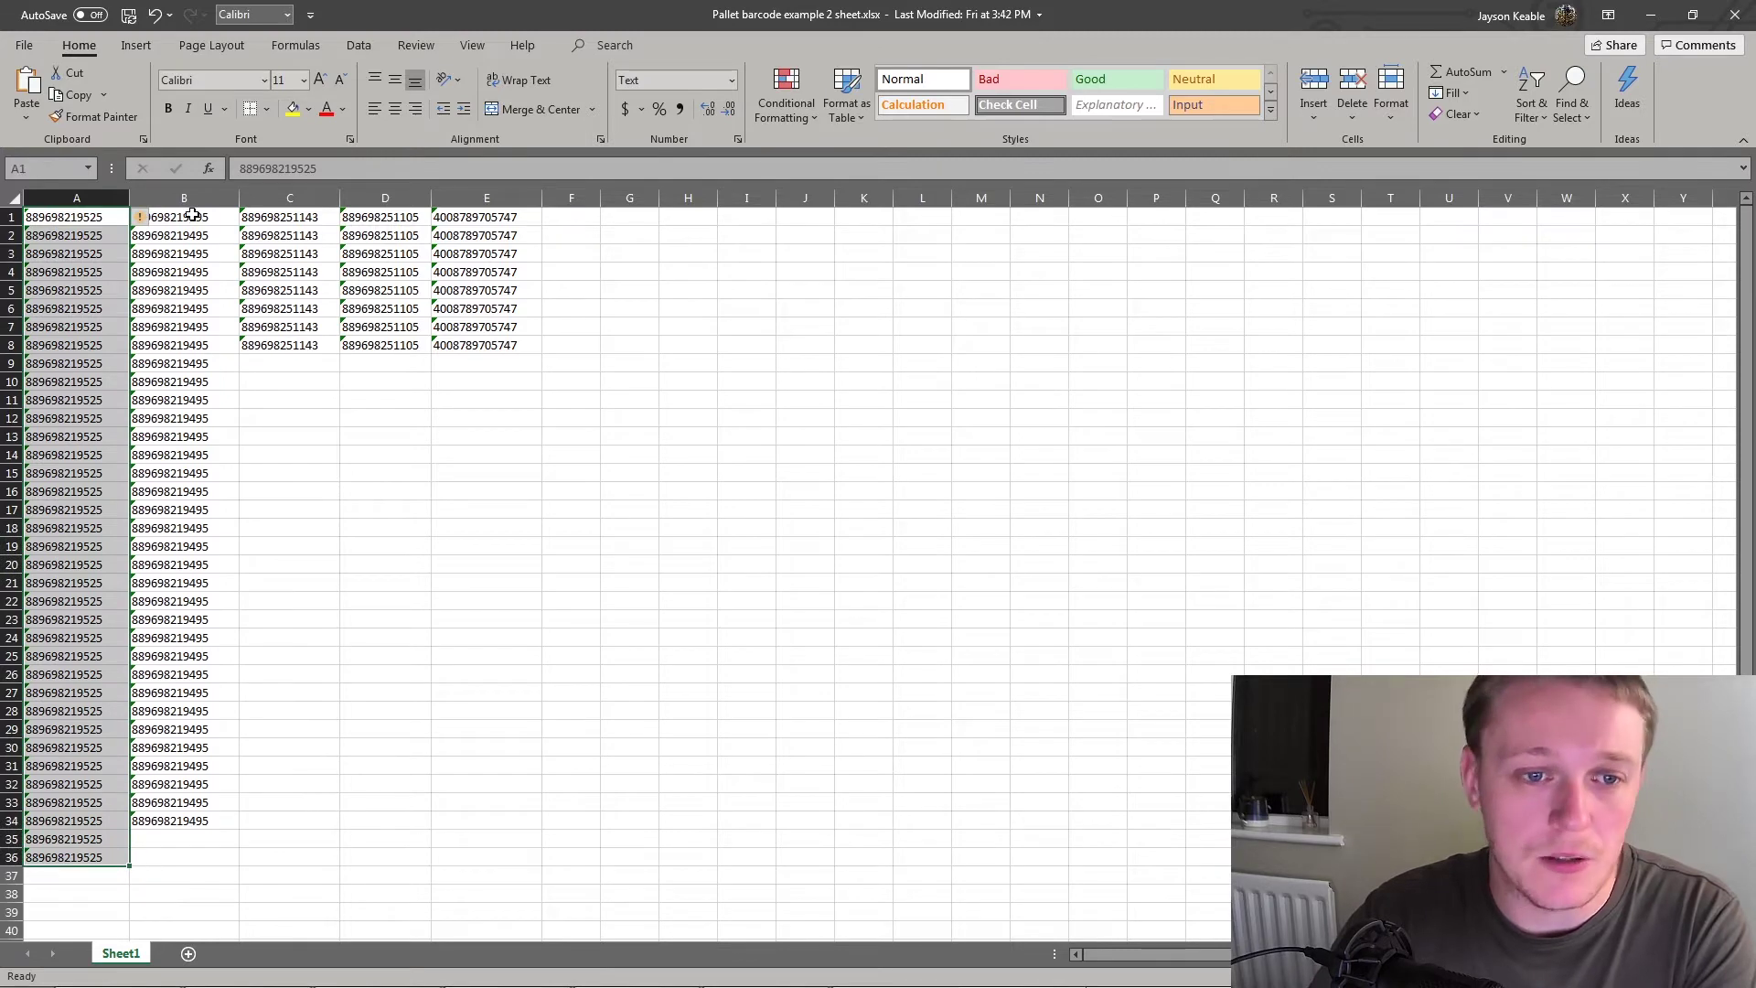
pyautogui.moveTo(192, 214); pyautogui.dragTo(173, 818)
pyautogui.click(384, 802)
pyautogui.moveTo(300, 224); pyautogui.dragTo(306, 348)
pyautogui.click(320, 393)
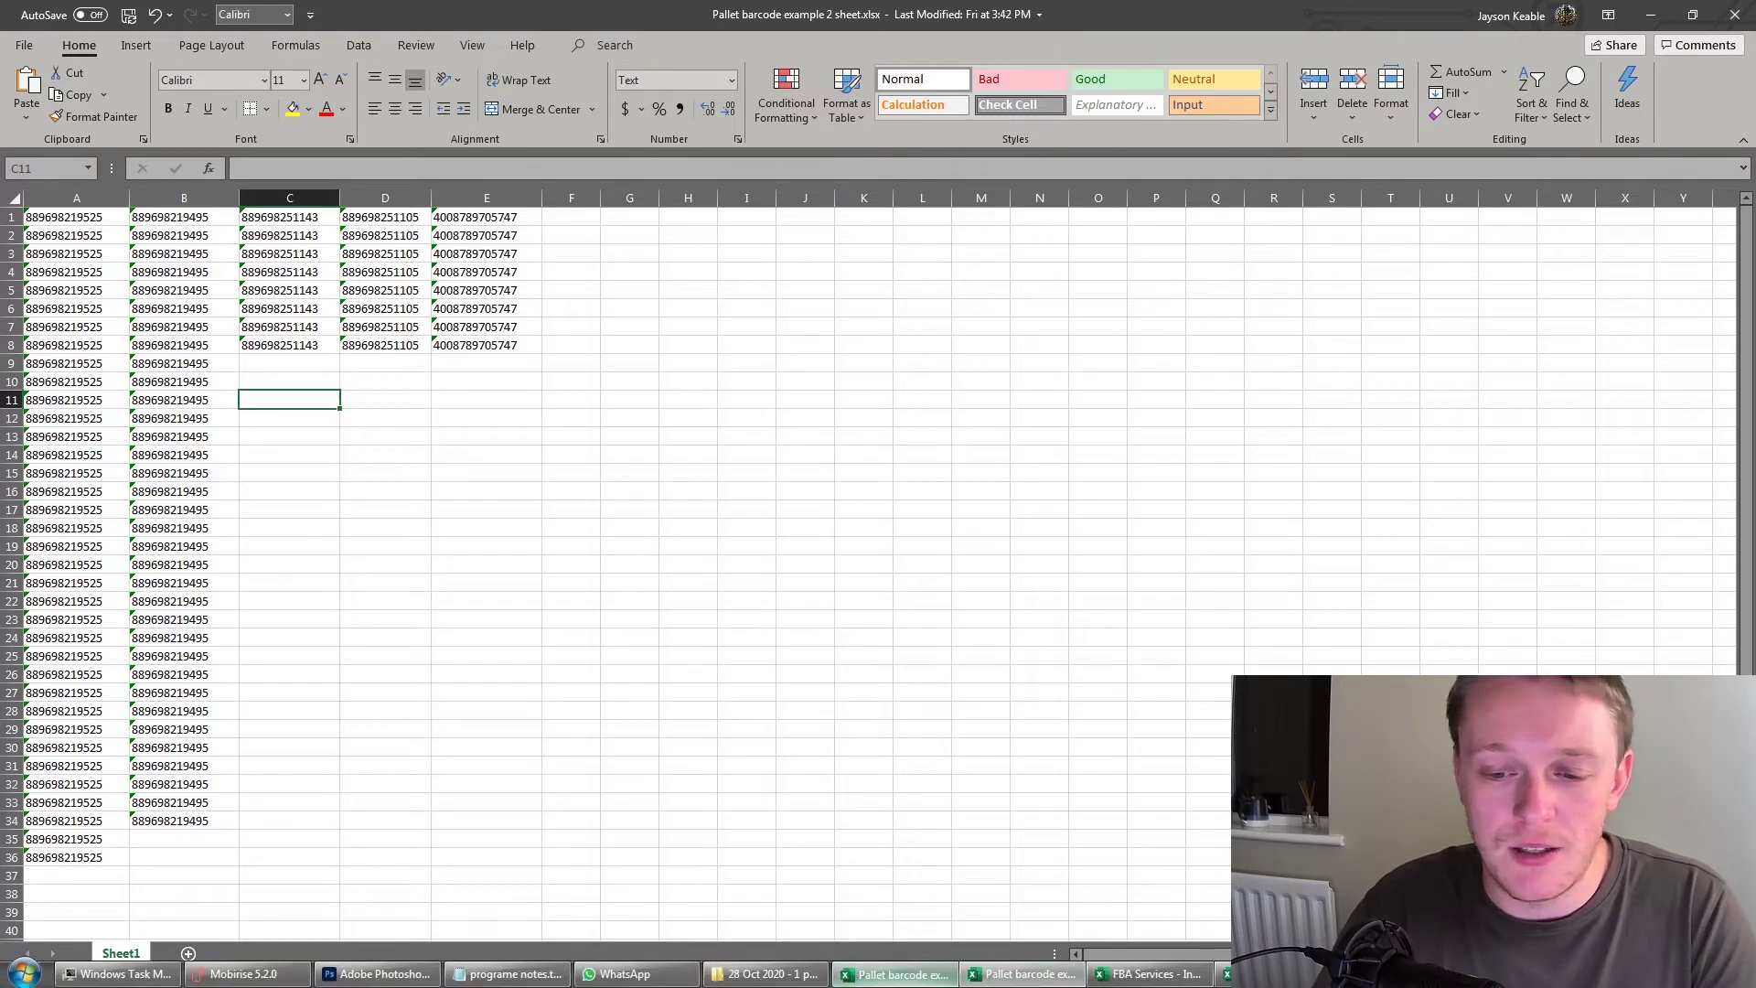
# - Compare against the first pallet barcode example workbook and return to example 2
pyautogui.click(891, 983)
pyautogui.scroll(16, 475, 614)
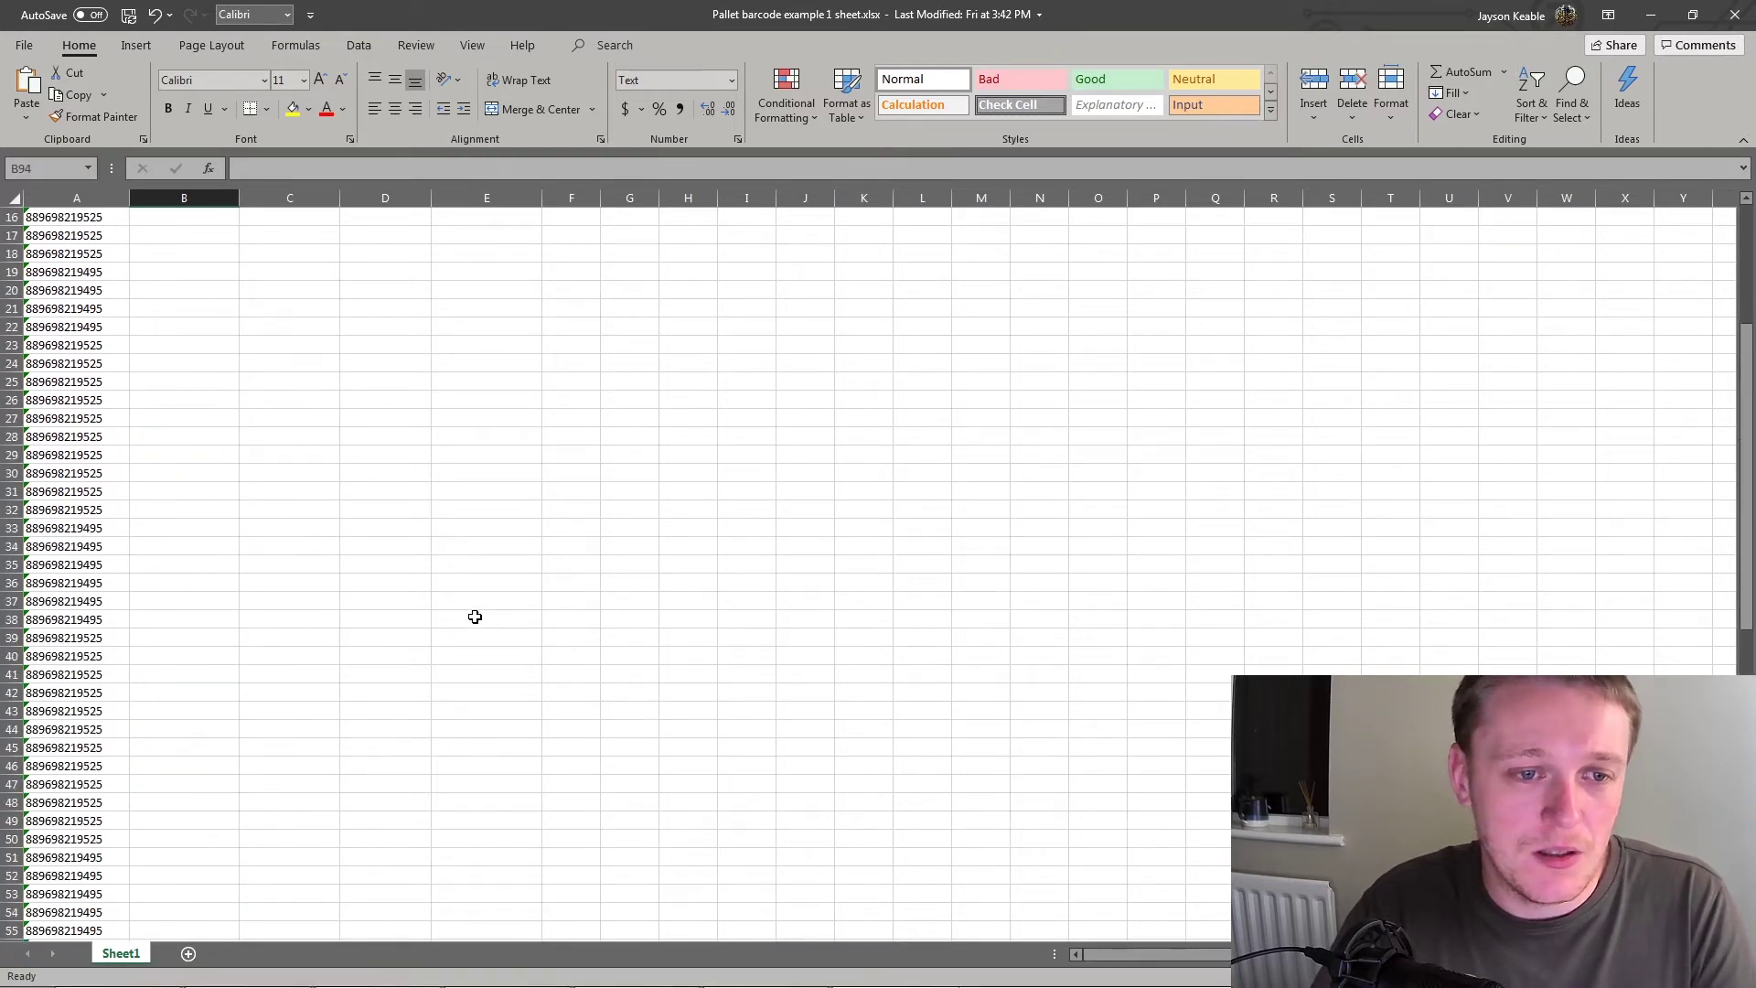
pyautogui.click(1024, 974)
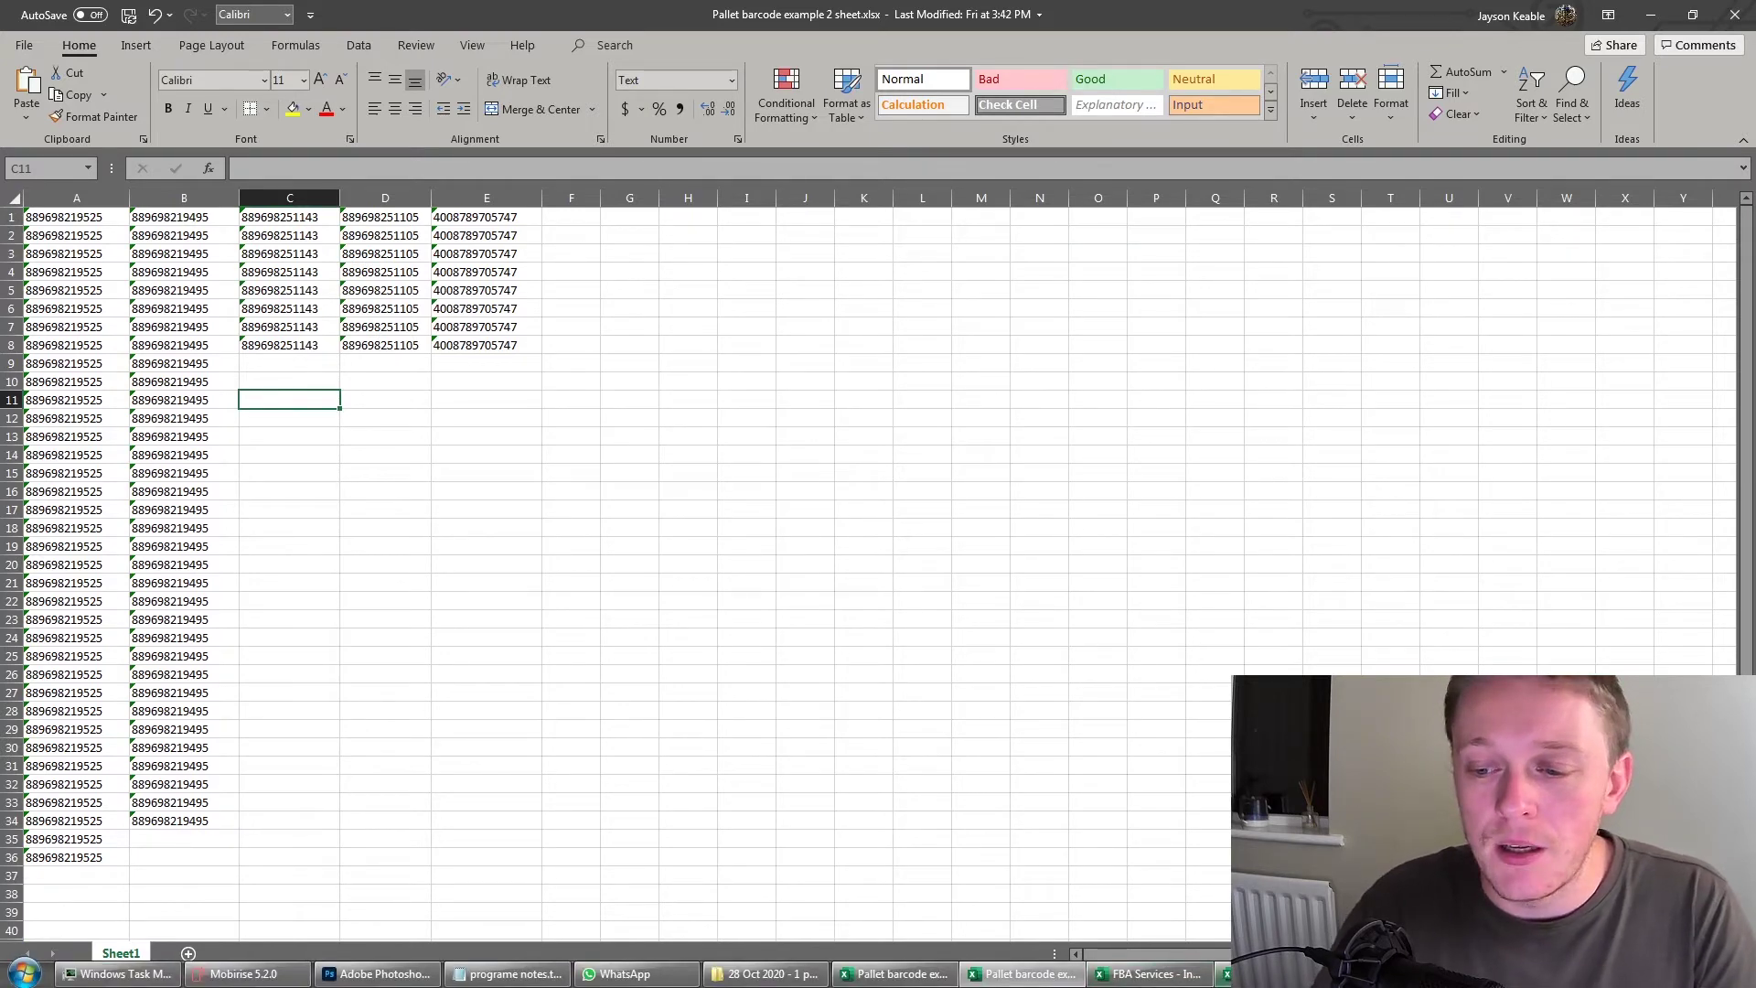
# - View the filled Inbound Goods report, then recount example 2's column A and column B (34 scans)
pyautogui.click(1148, 973)
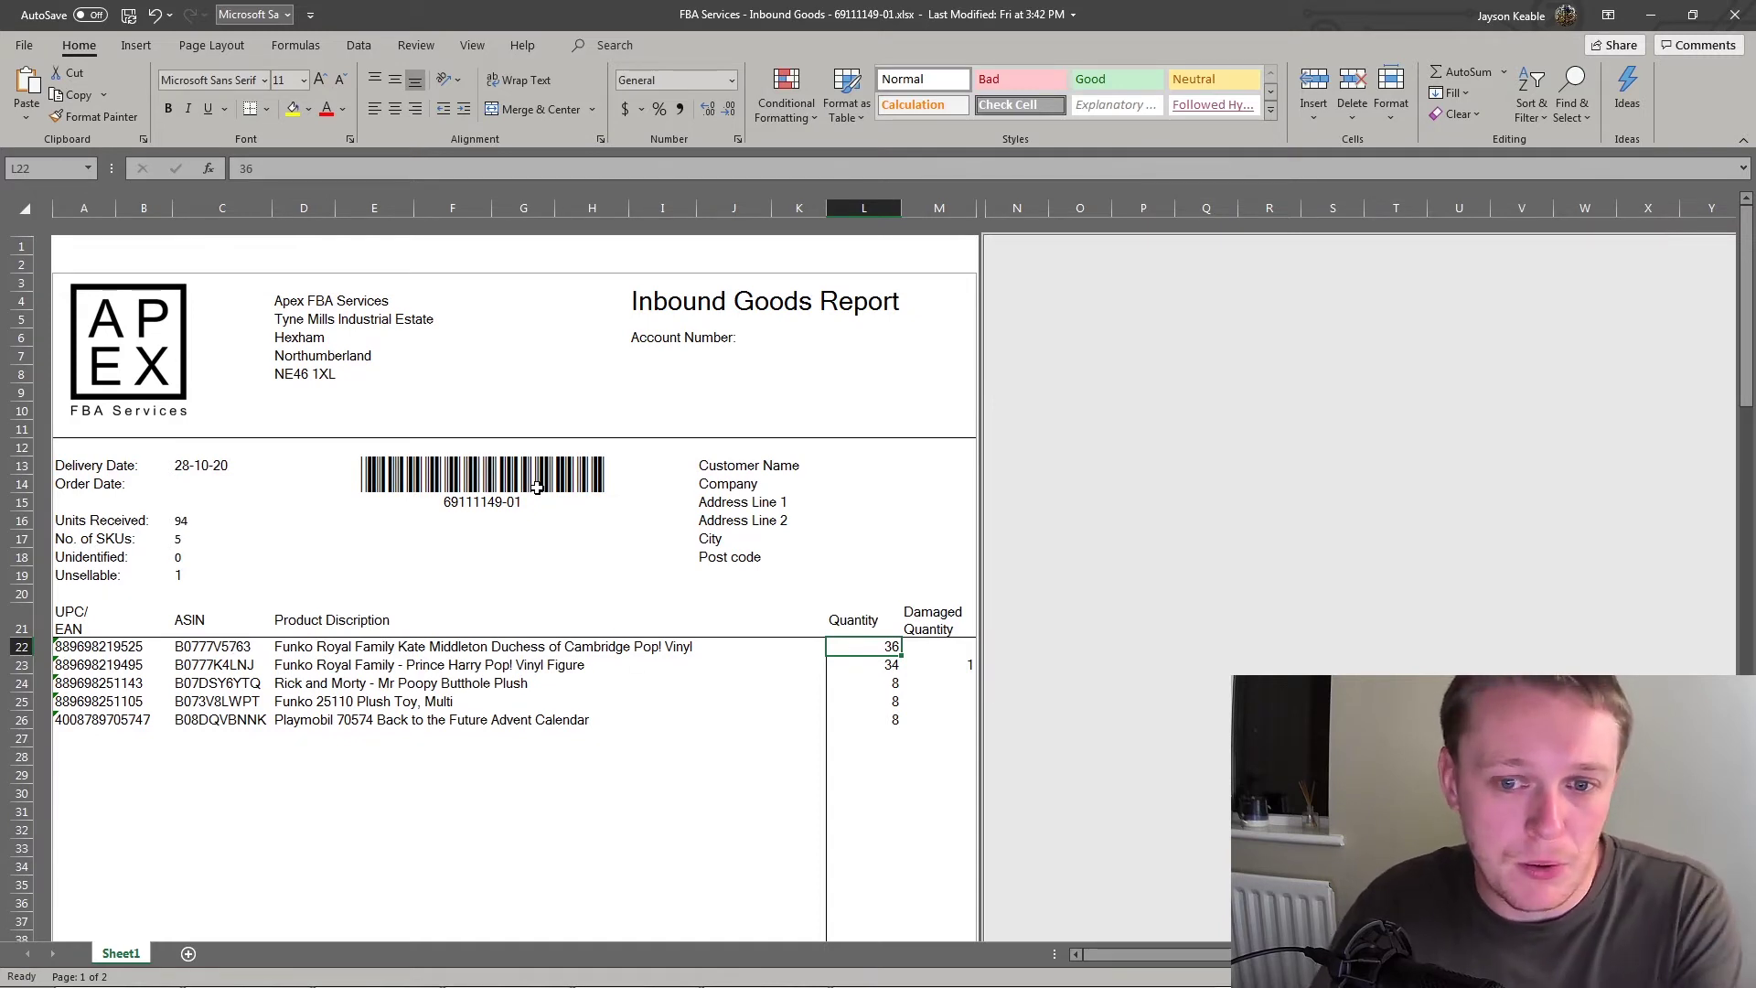
pyautogui.scroll(-1, 536, 498)
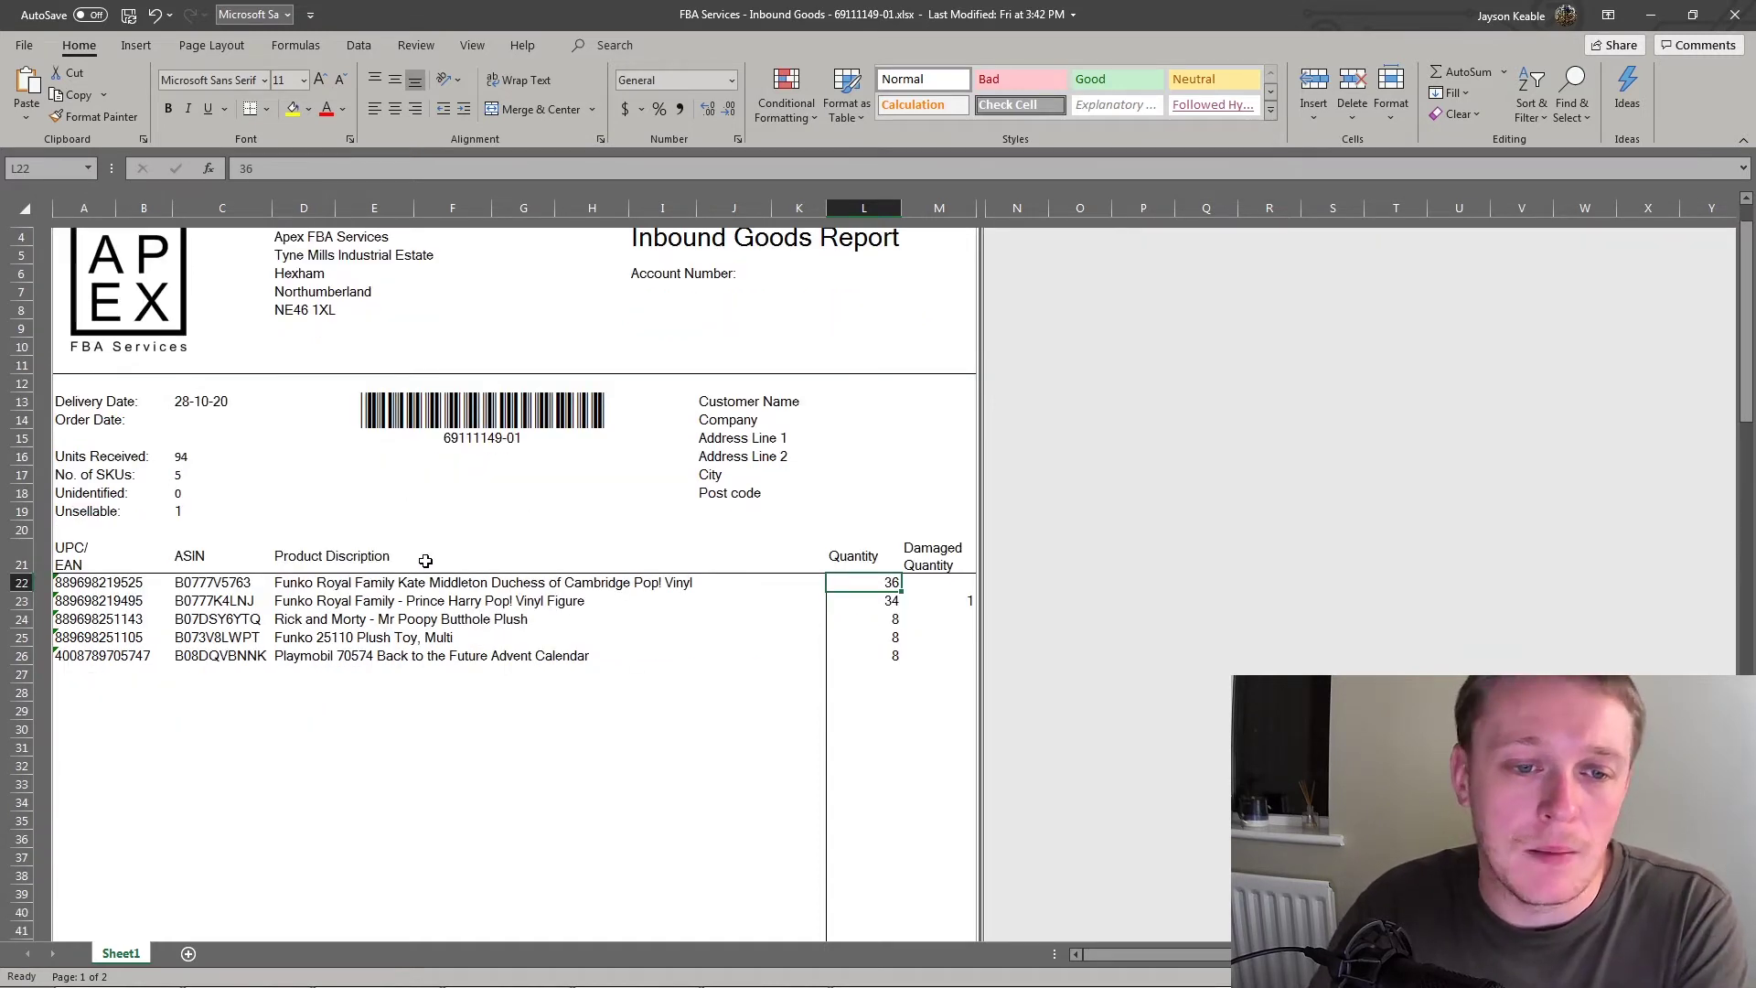
pyautogui.click(995, 975)
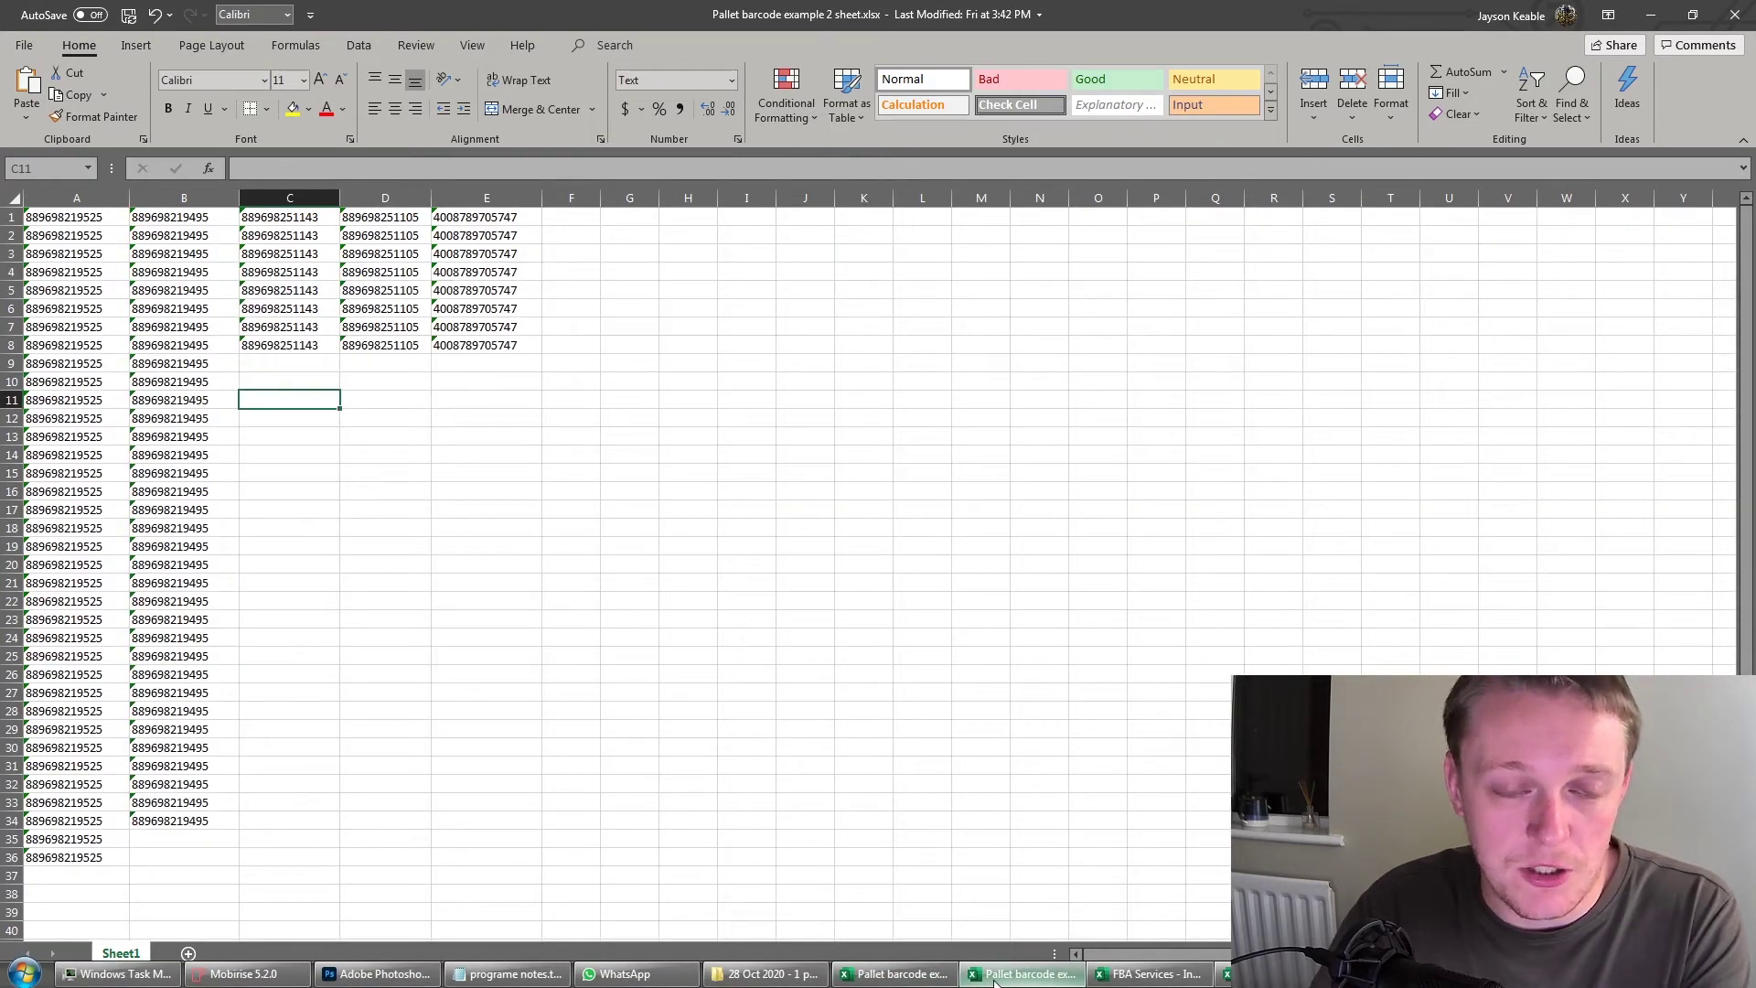
pyautogui.moveTo(64, 217); pyautogui.dragTo(71, 855)
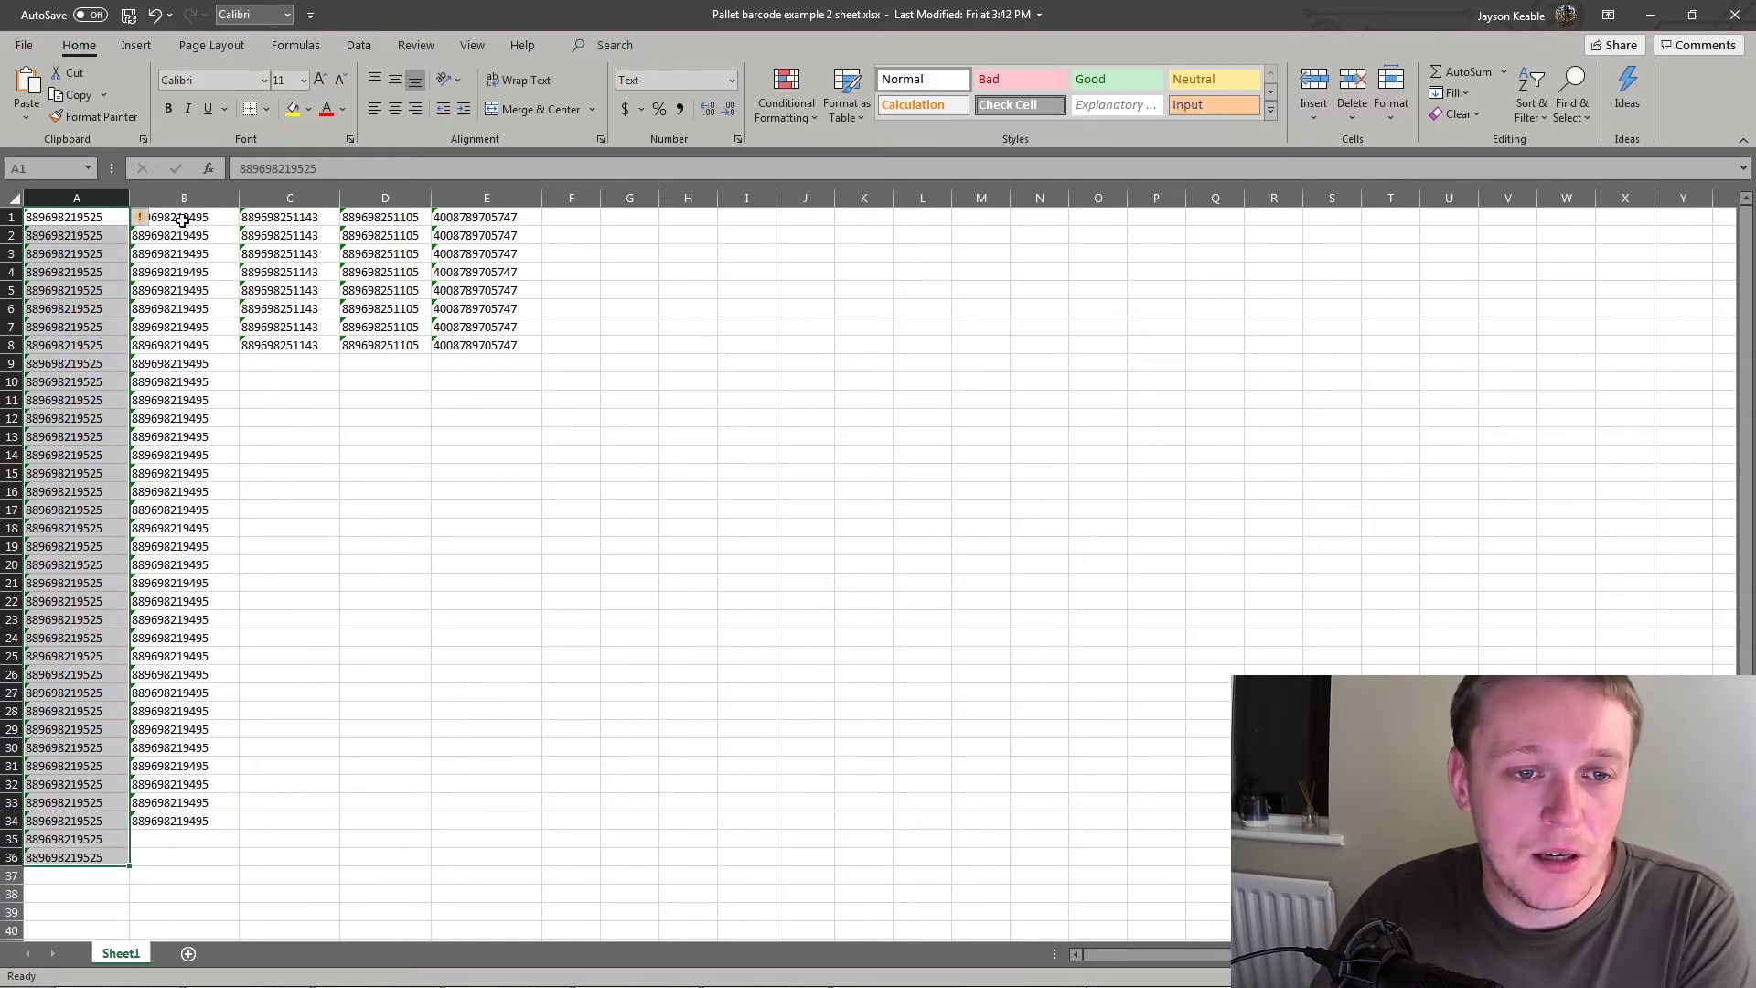
pyautogui.moveTo(183, 220); pyautogui.dragTo(148, 820)
pyautogui.click(363, 776)
# - Check the report's UPCs in A22 and A23, quantities 36 and 34, damaged 1, and description
pyautogui.click(640, 974)
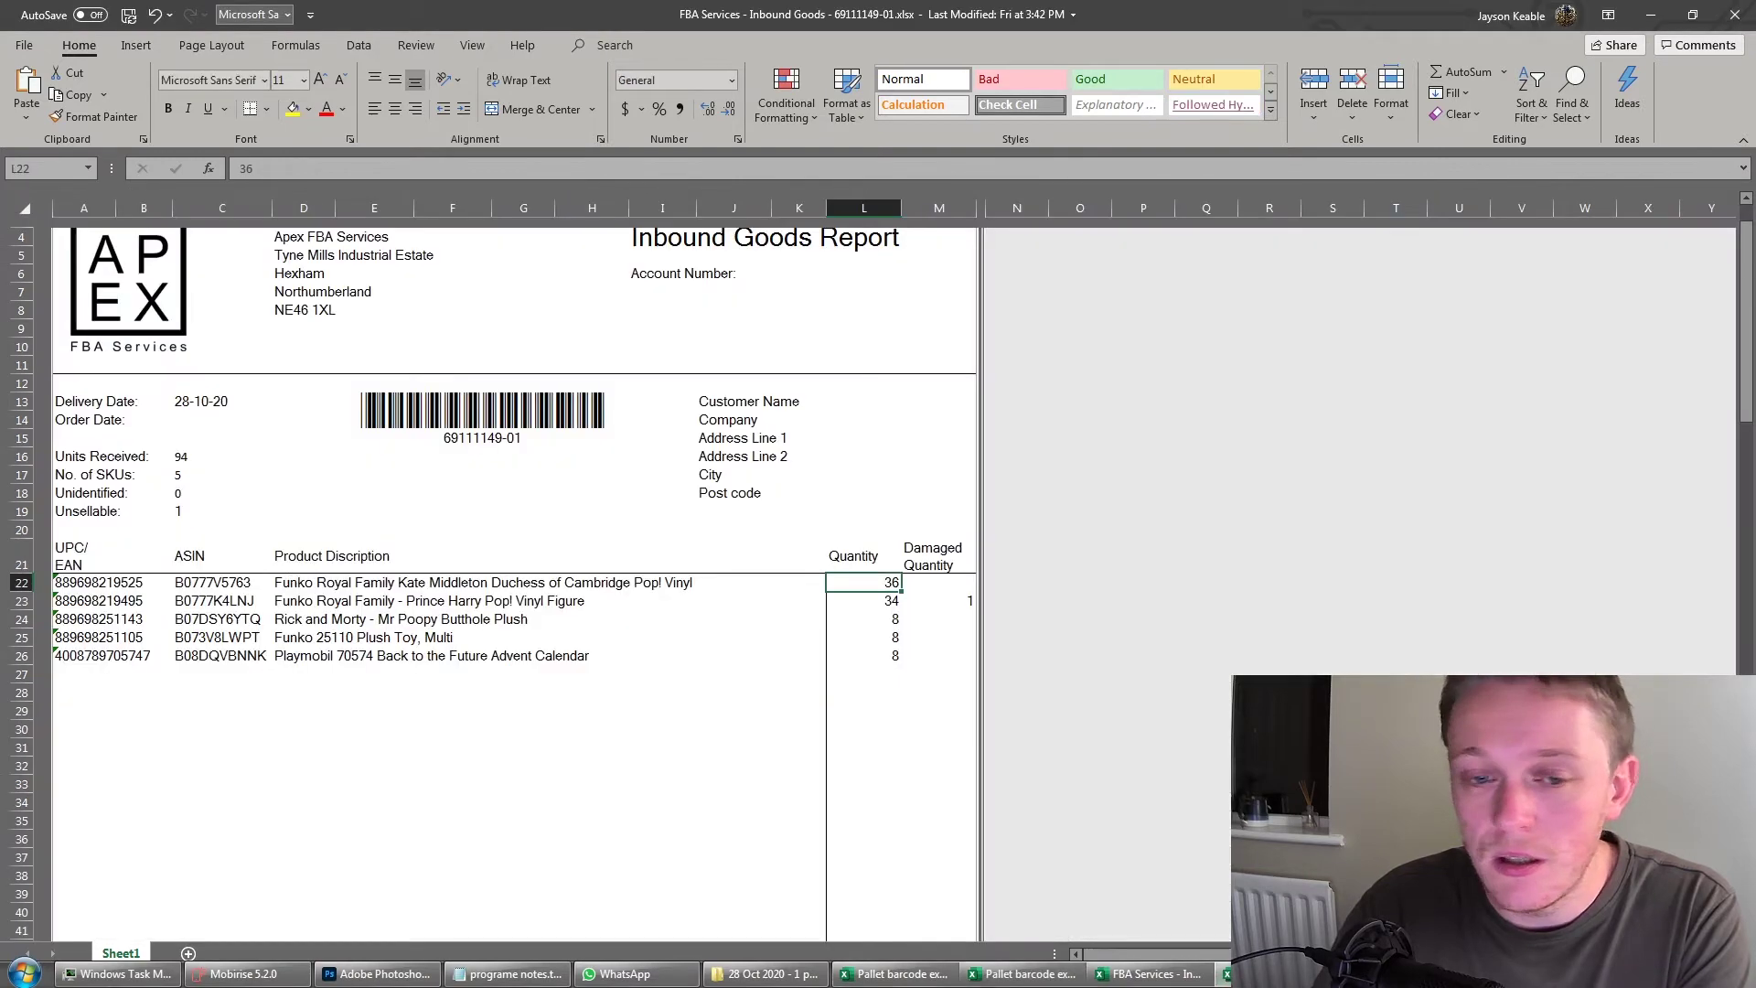
pyautogui.click(140, 582)
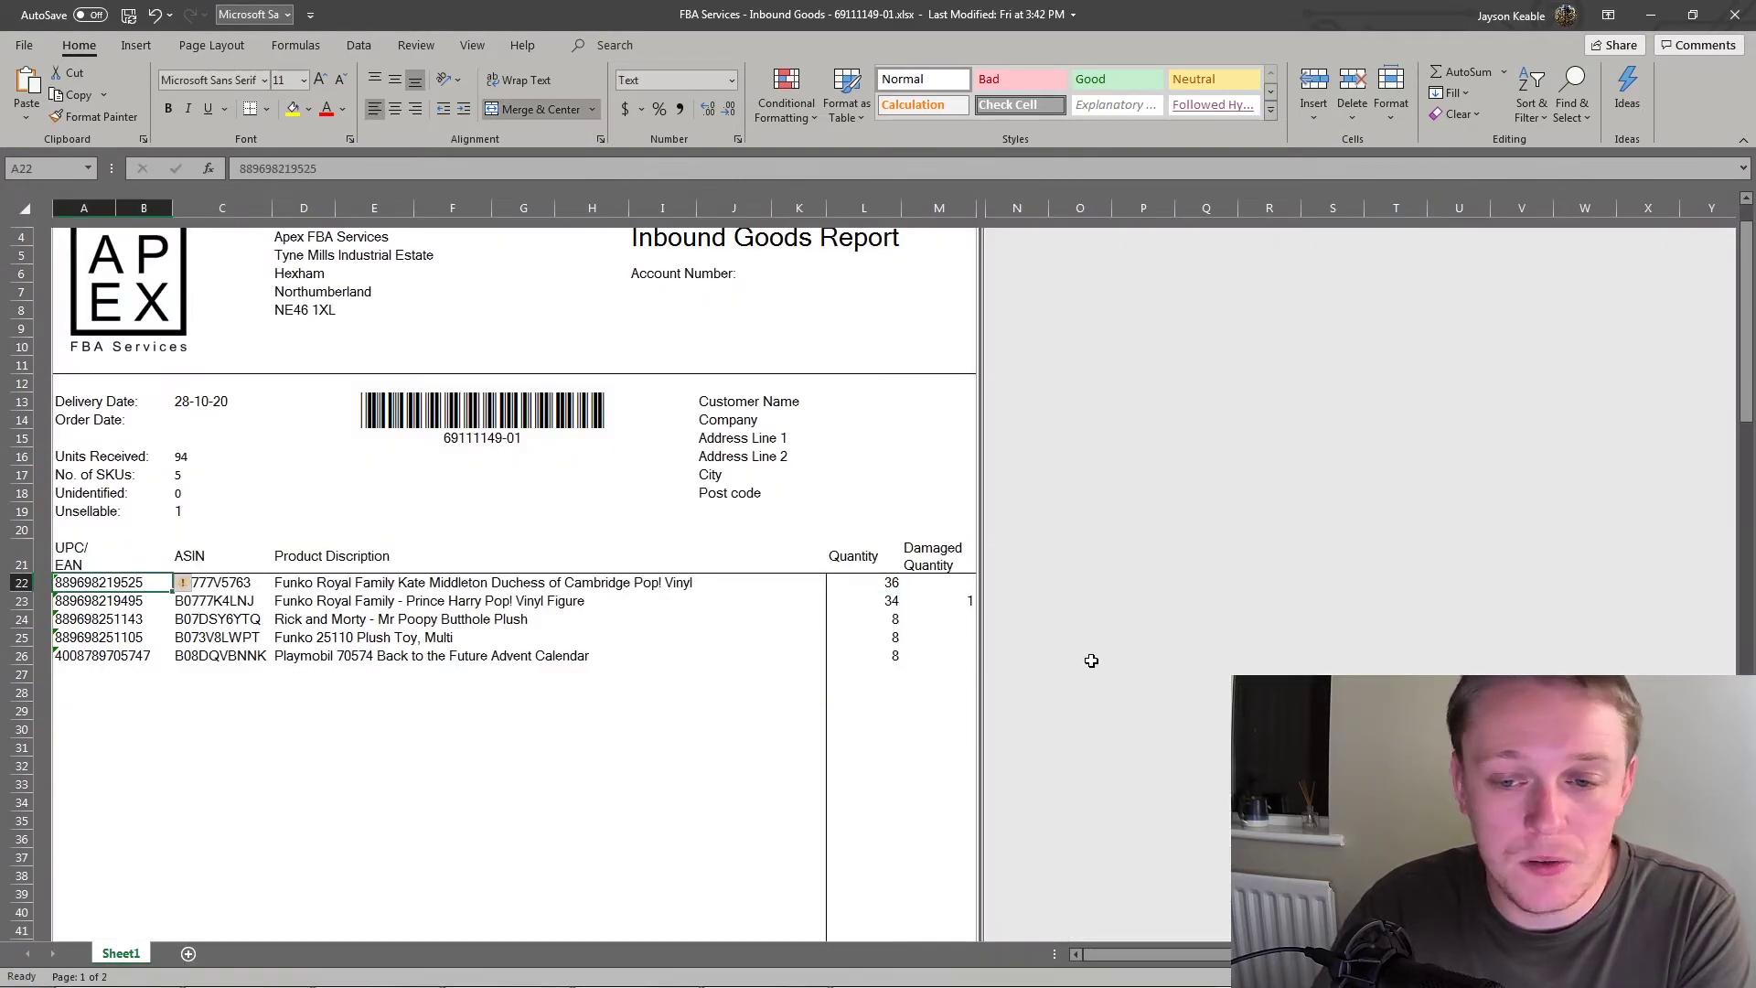
pyautogui.click(884, 581)
pyautogui.click(120, 607)
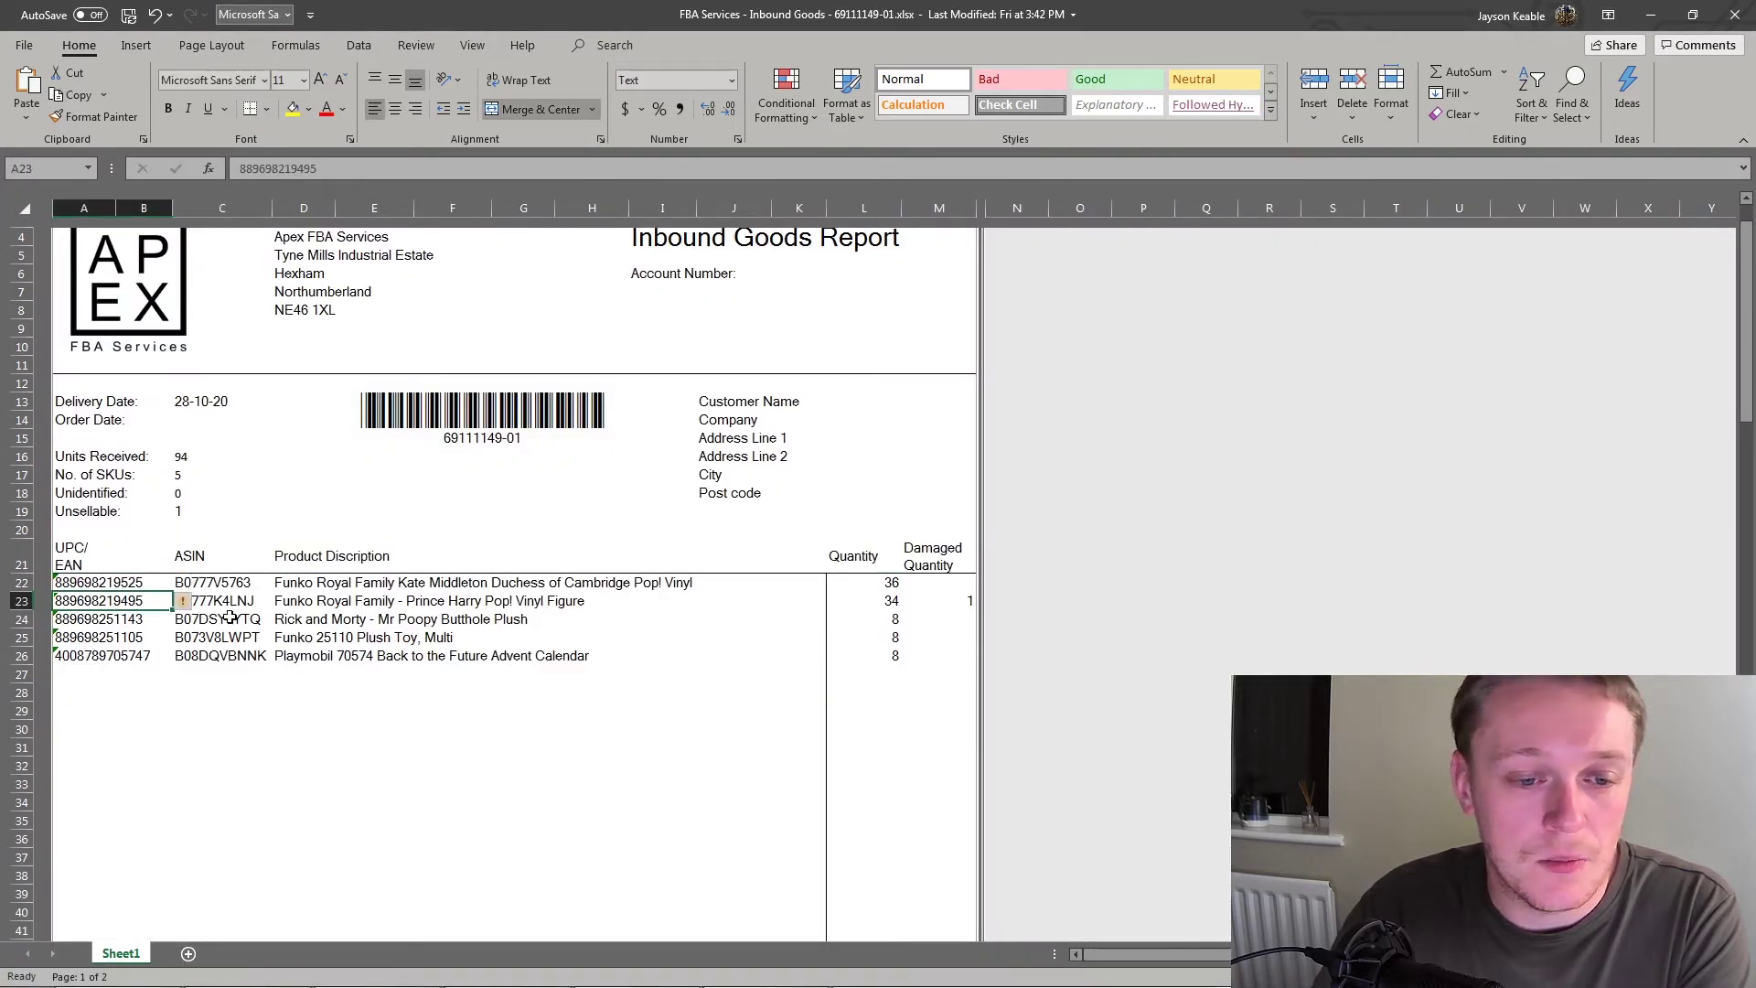
pyautogui.click(888, 604)
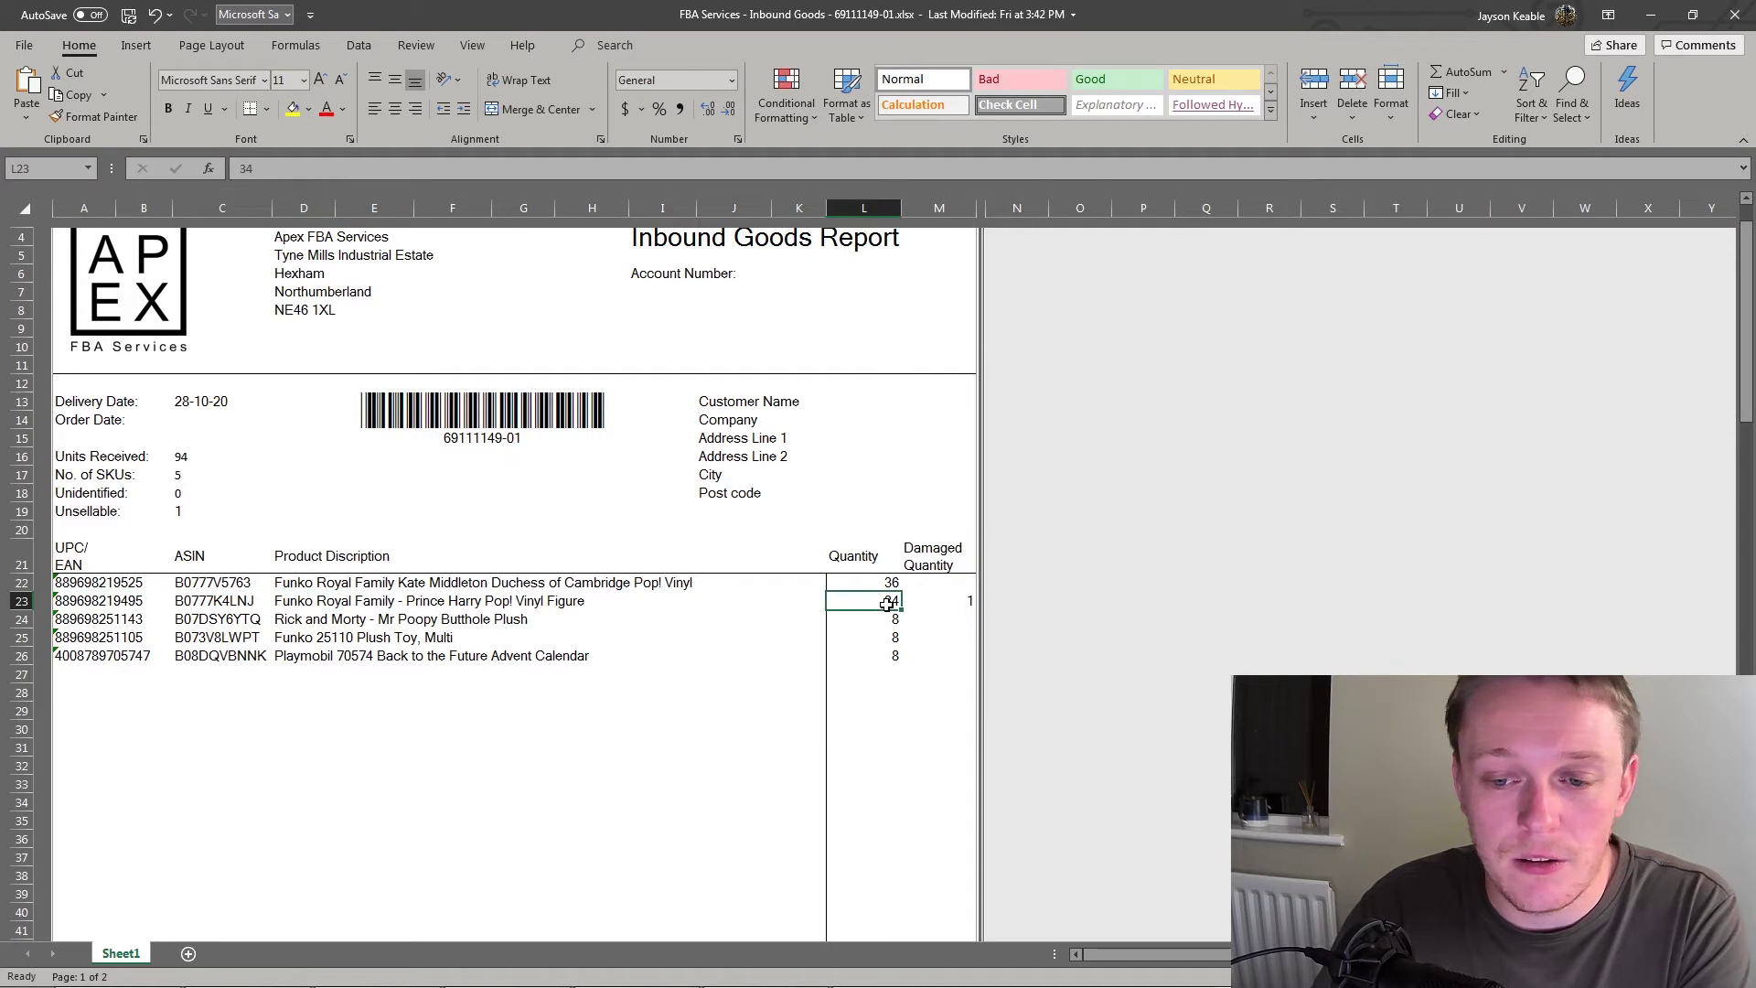
pyautogui.click(945, 605)
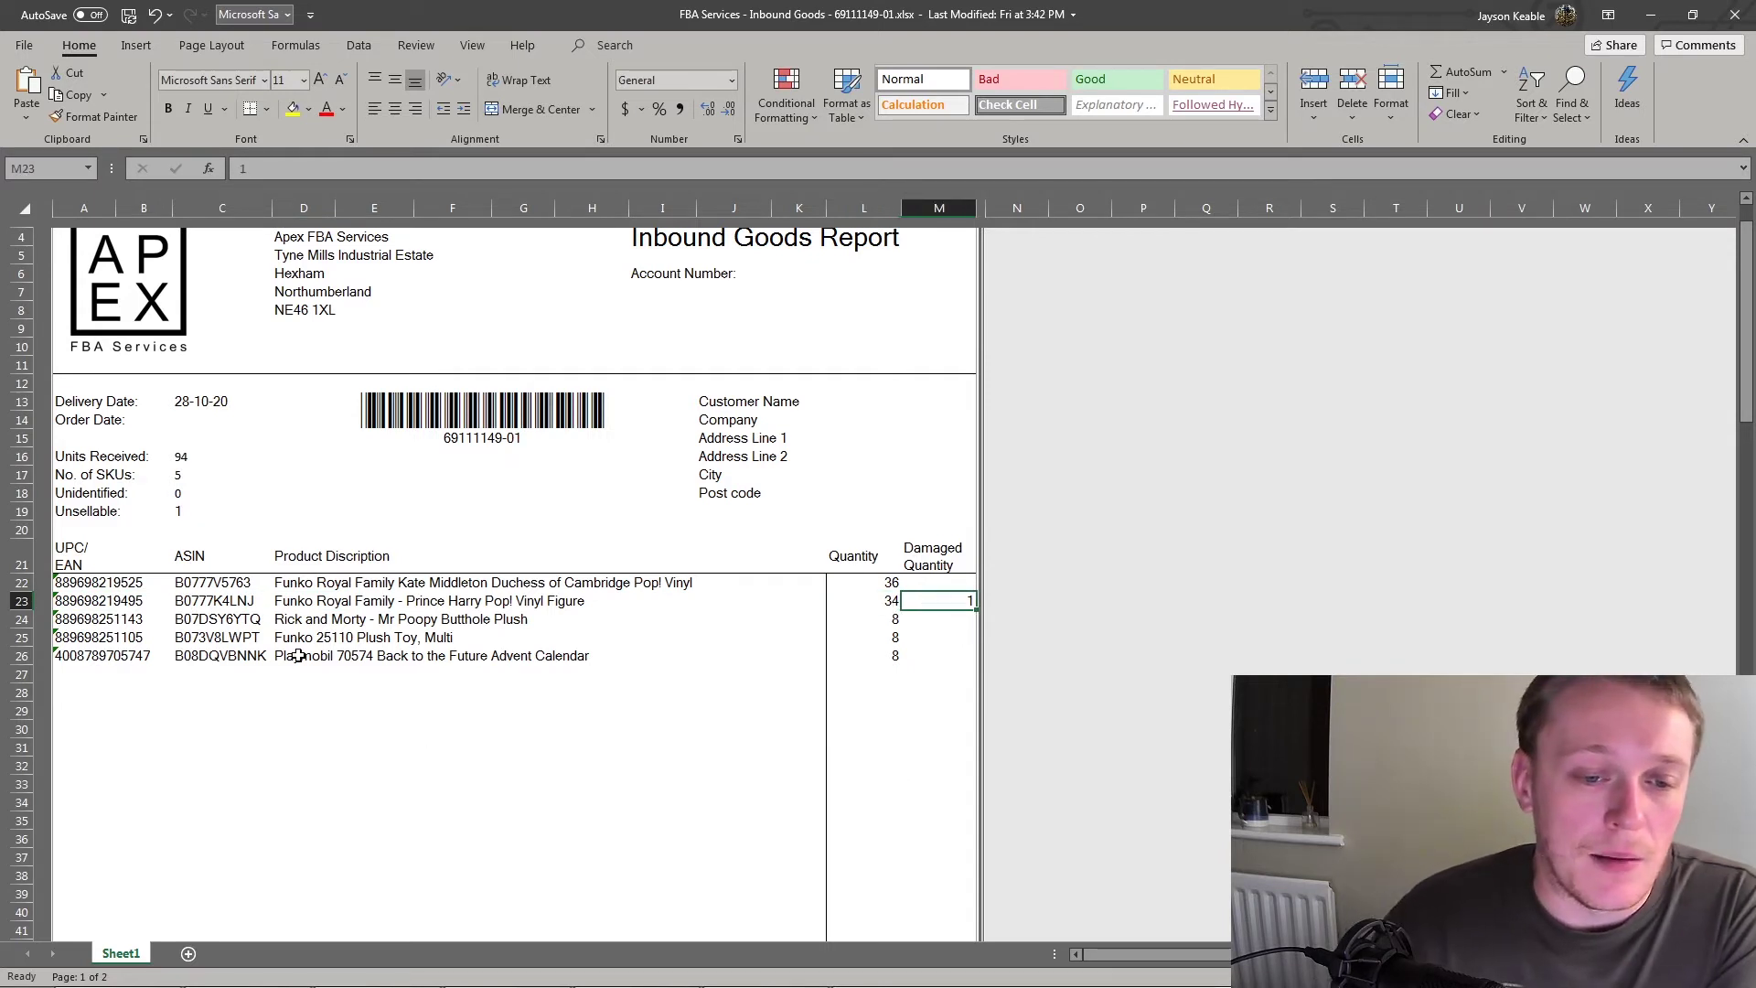
pyautogui.click(305, 585)
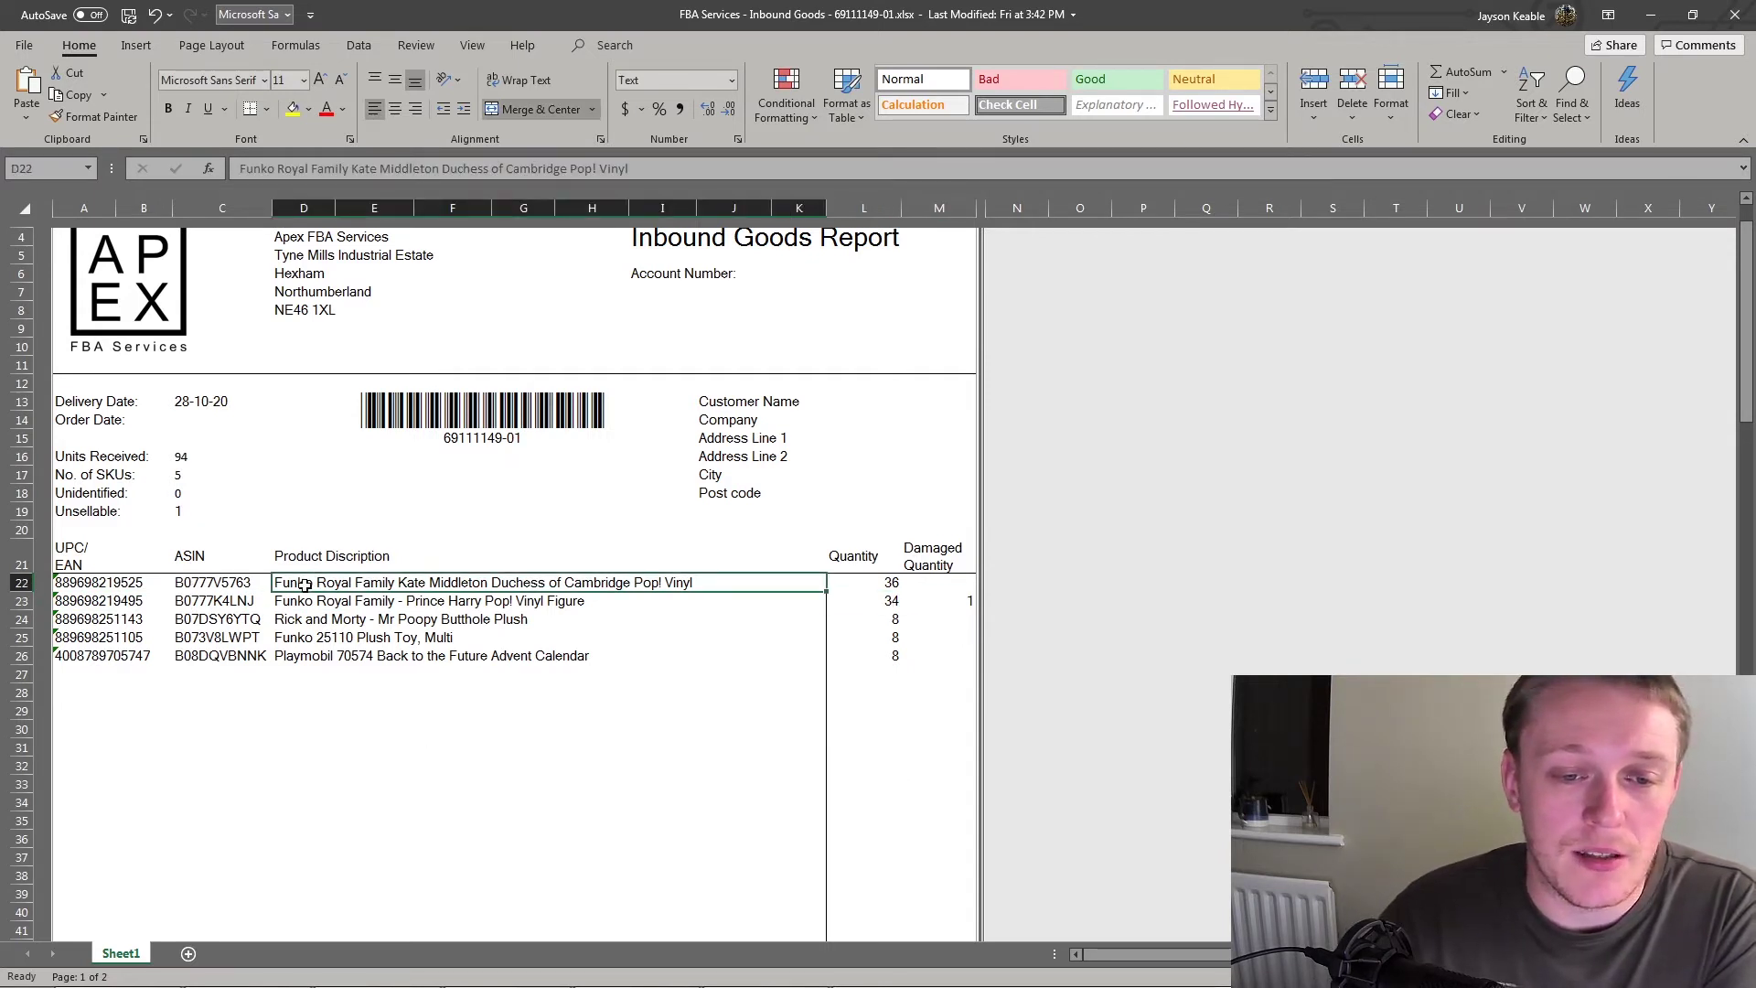
pyautogui.click(88, 582)
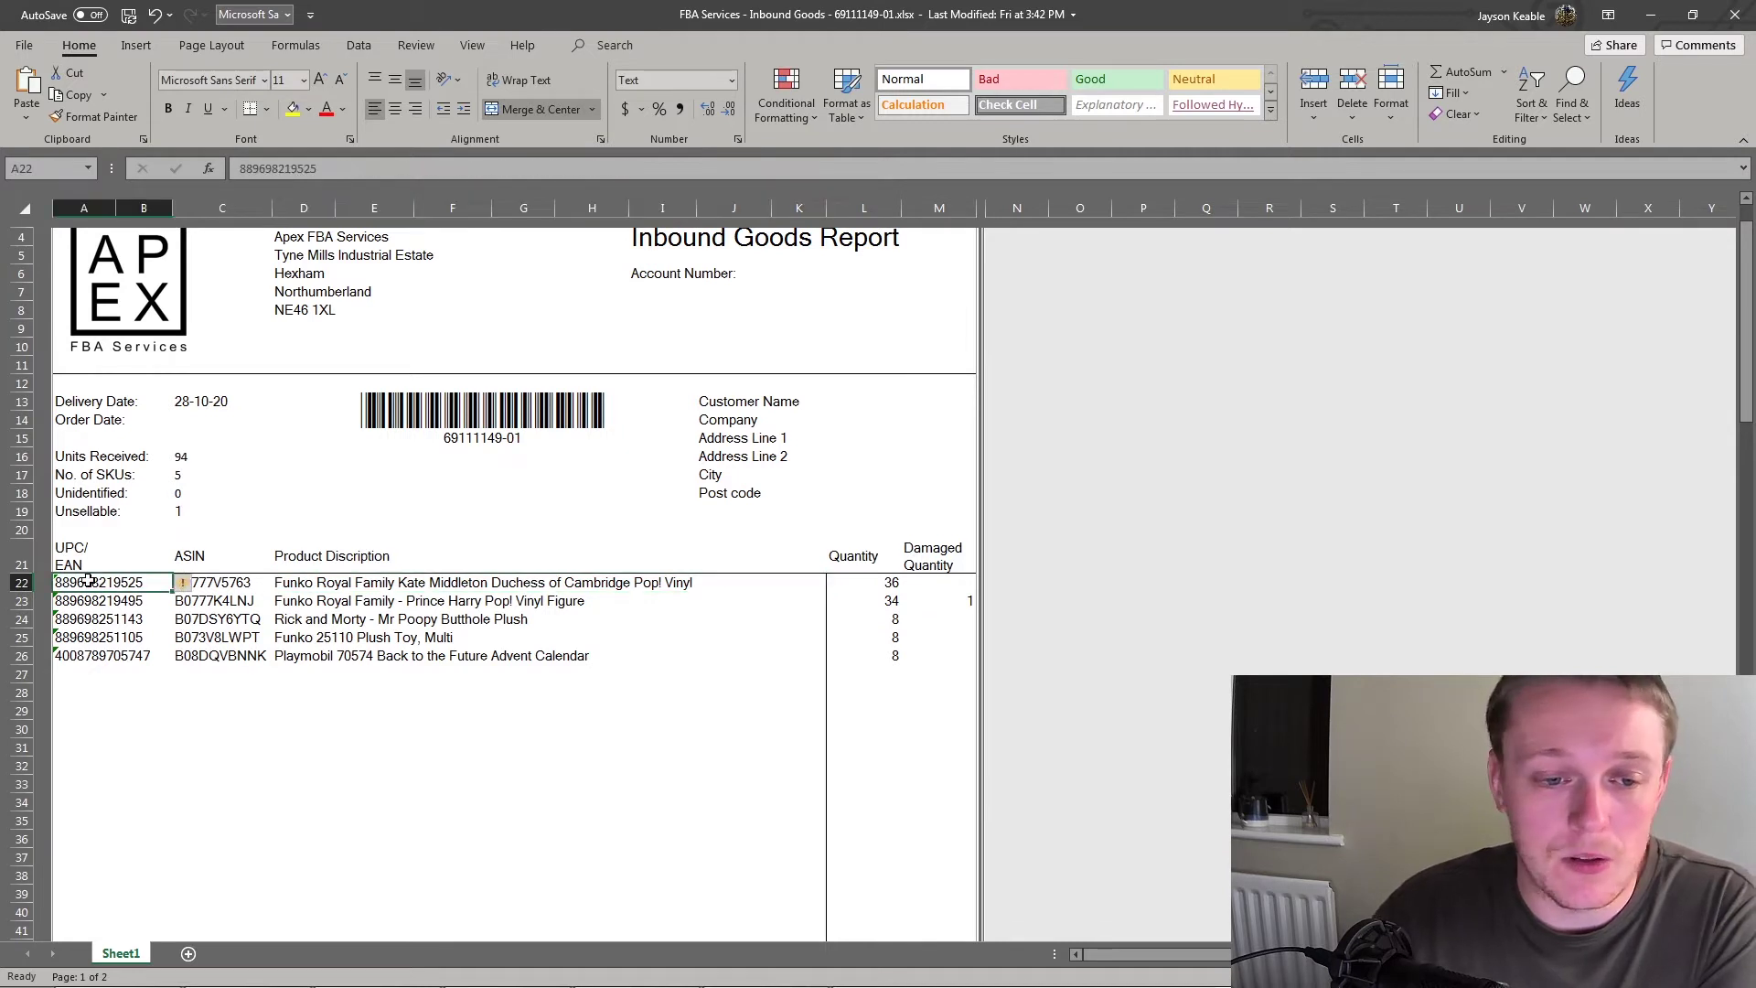
pyautogui.click(222, 590)
pyautogui.click(144, 594)
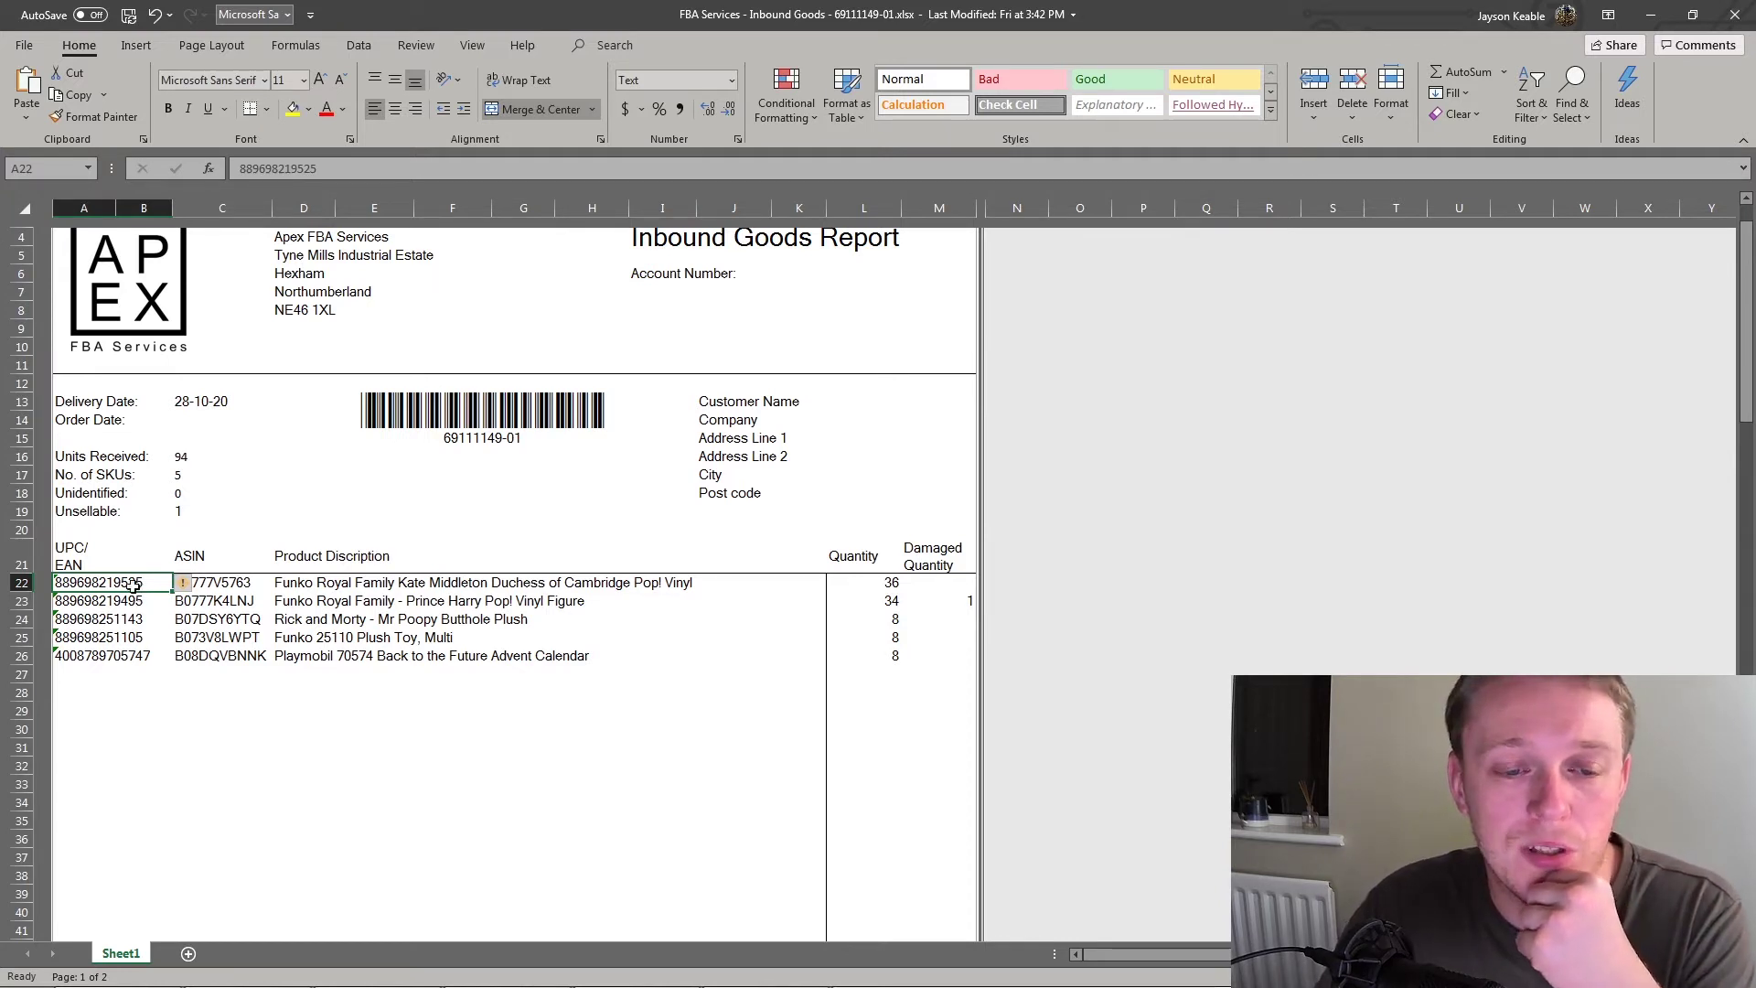
# - Bring up the blank Inbound Goods Template workbook
pyautogui.moveTo(977, 977)
pyautogui.click(1068, 979)
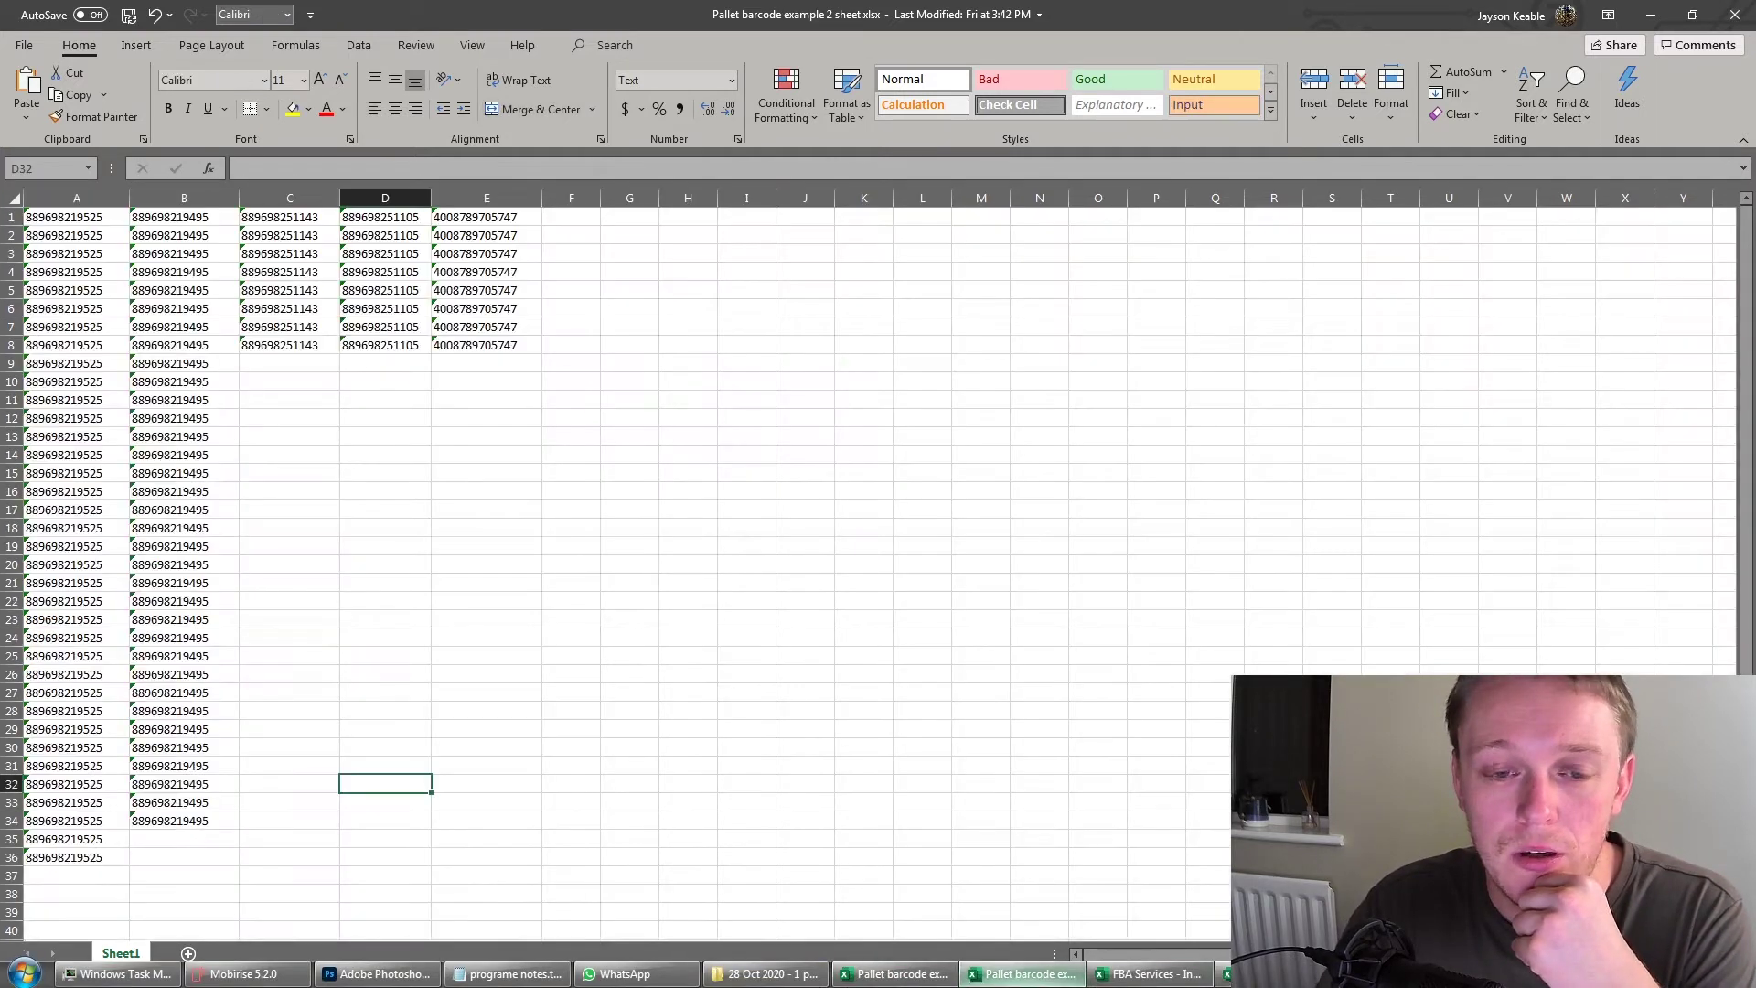
pyautogui.click(1154, 974)
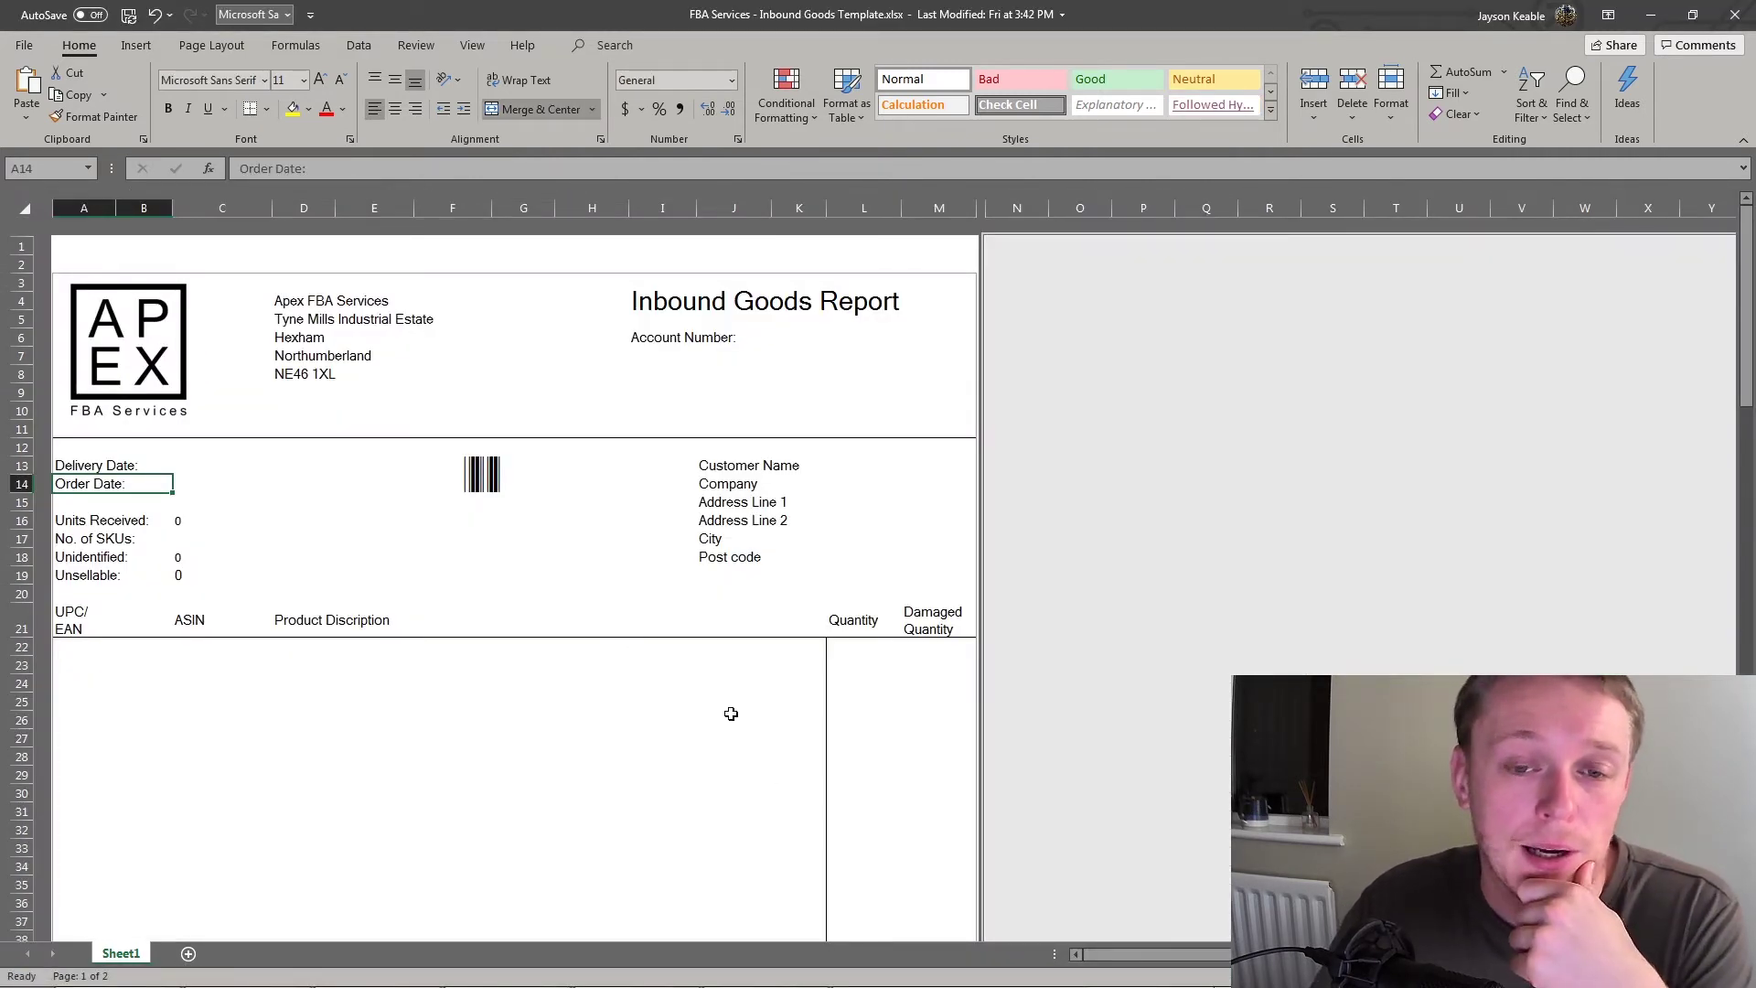
pyautogui.moveTo(1136, 982)
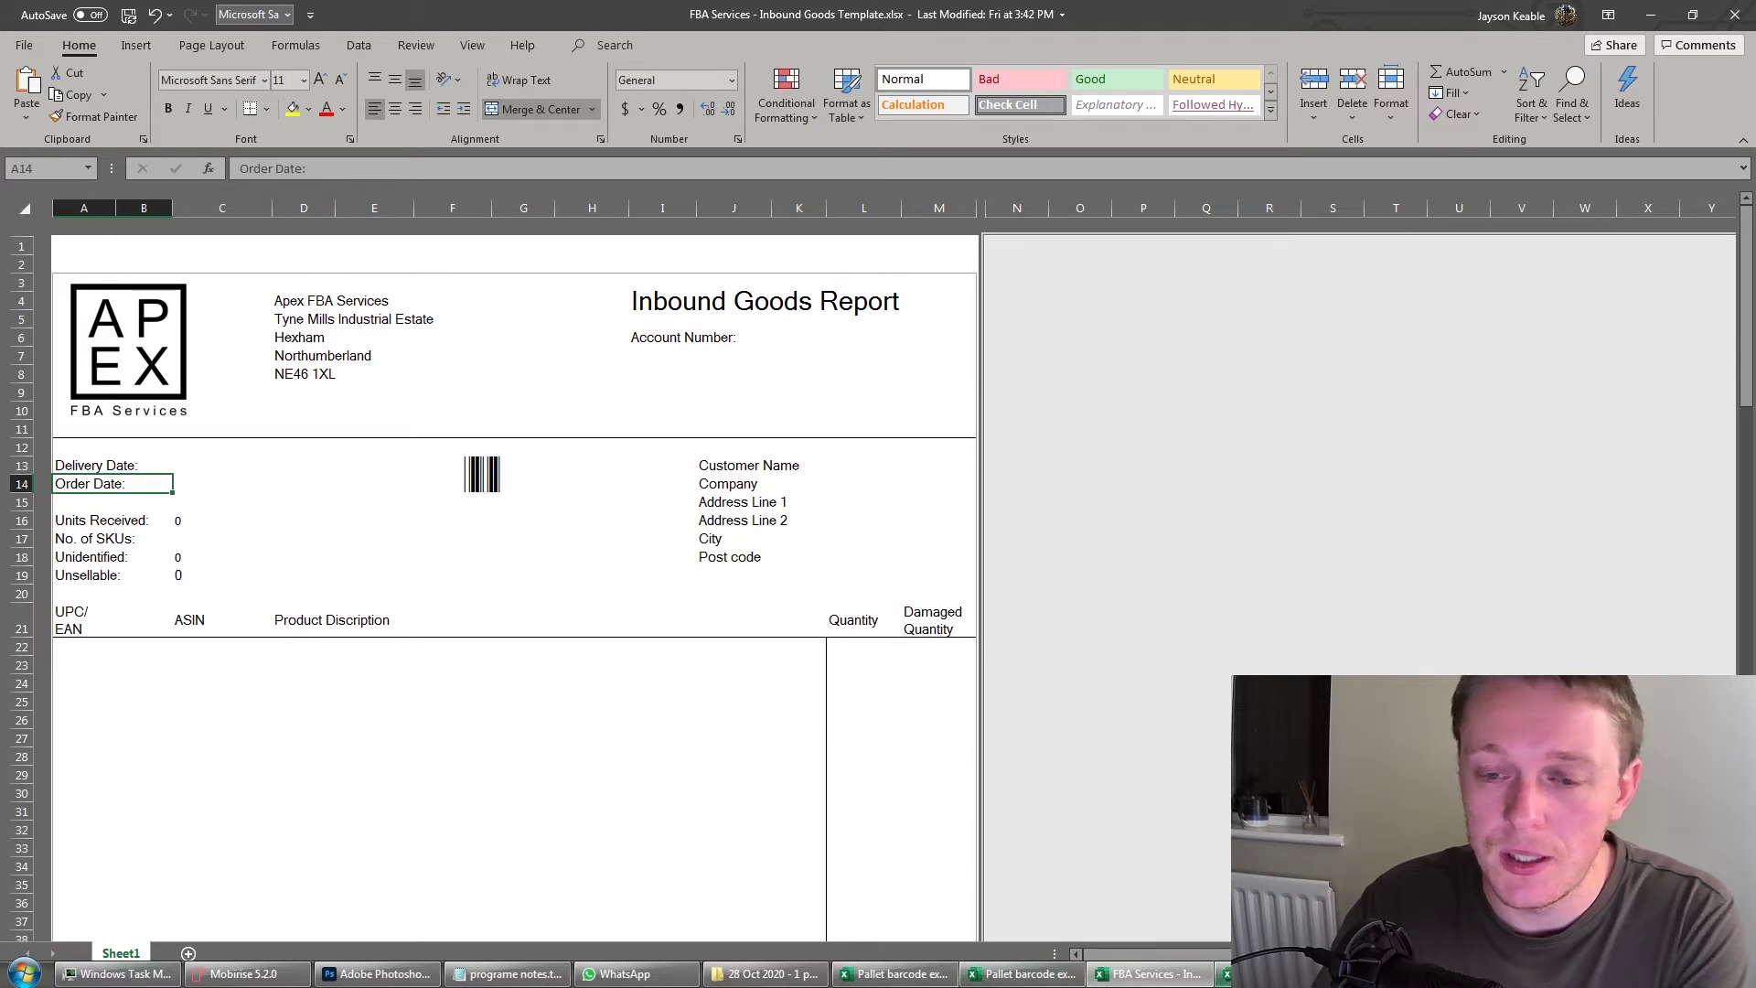
# - Copy the first scanned barcode from cell A1 of the example 2 workbook
pyautogui.click(973, 974)
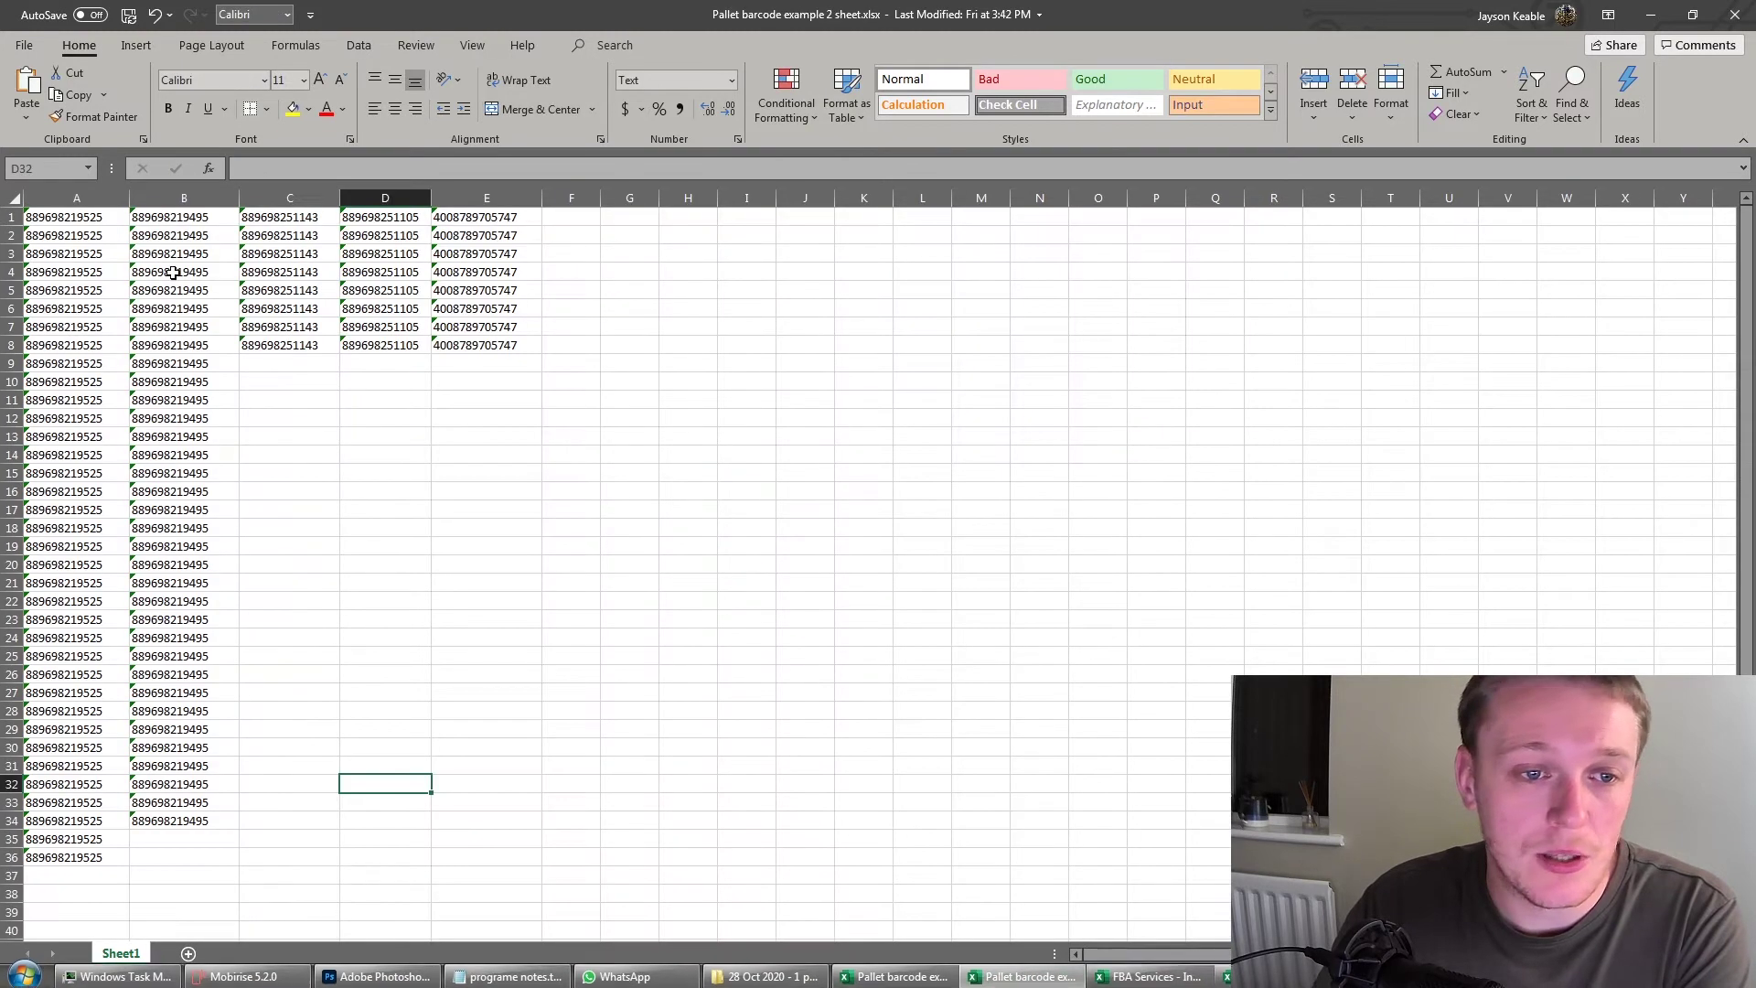
pyautogui.click(82, 219)
pyautogui.rightClick(85, 221)
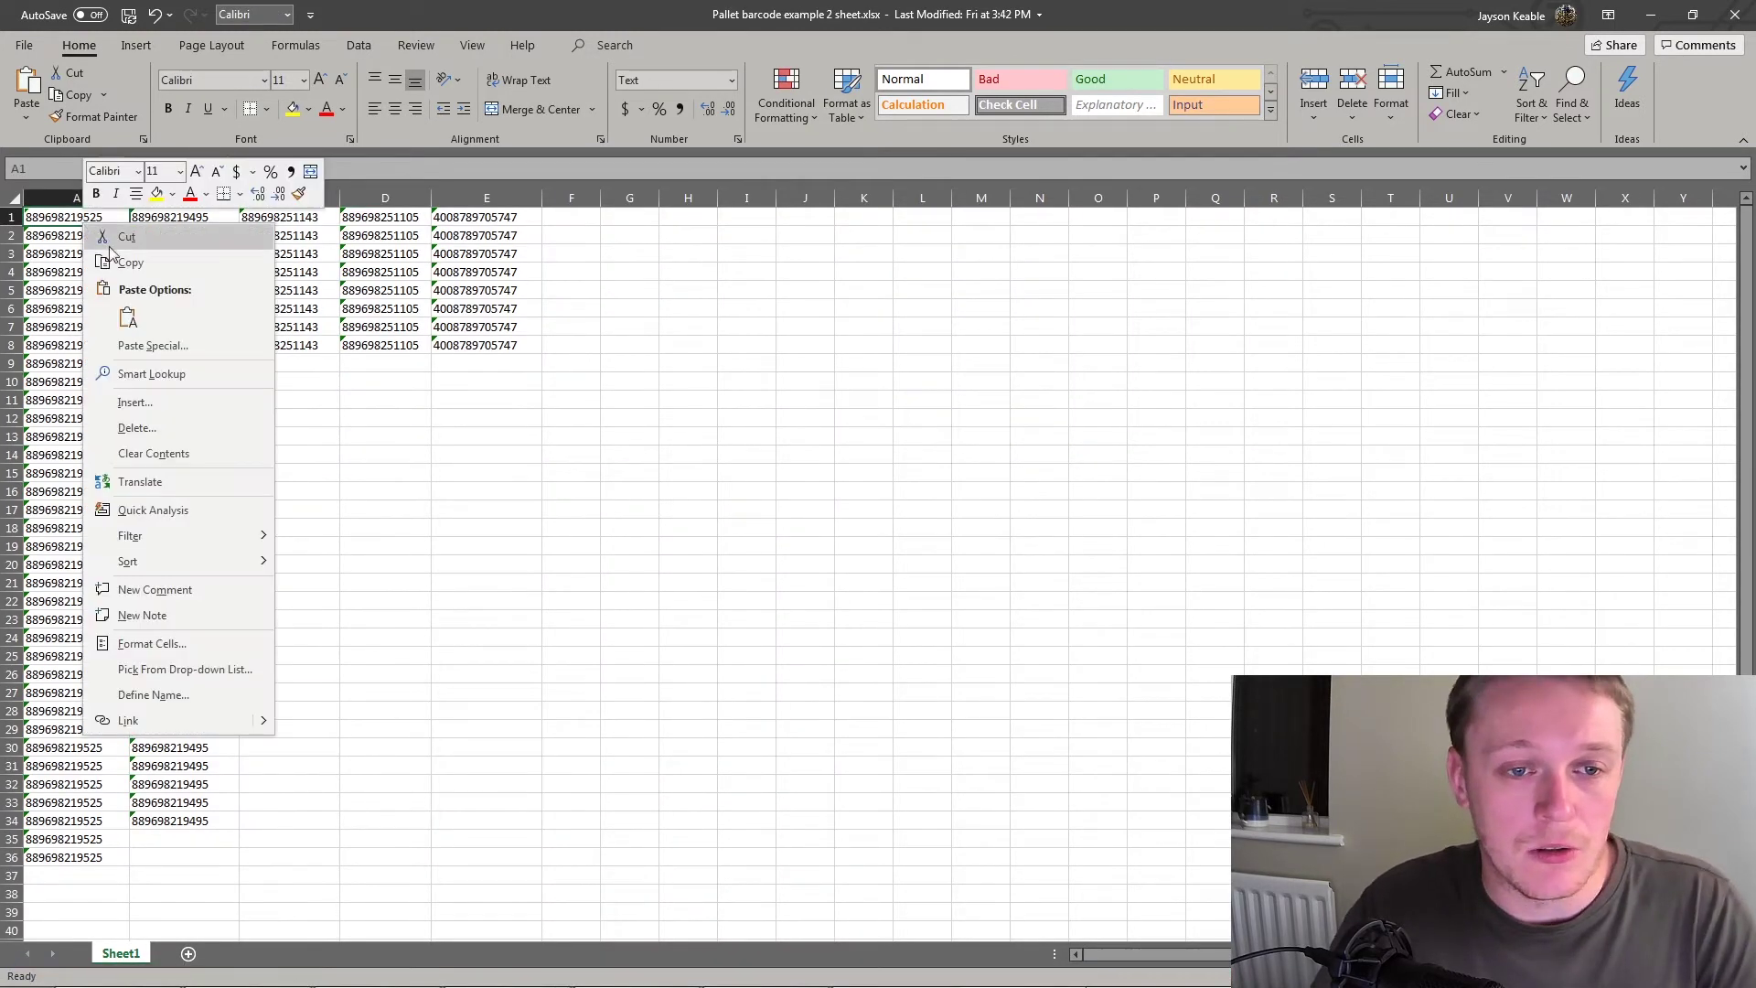
pyautogui.click(137, 259)
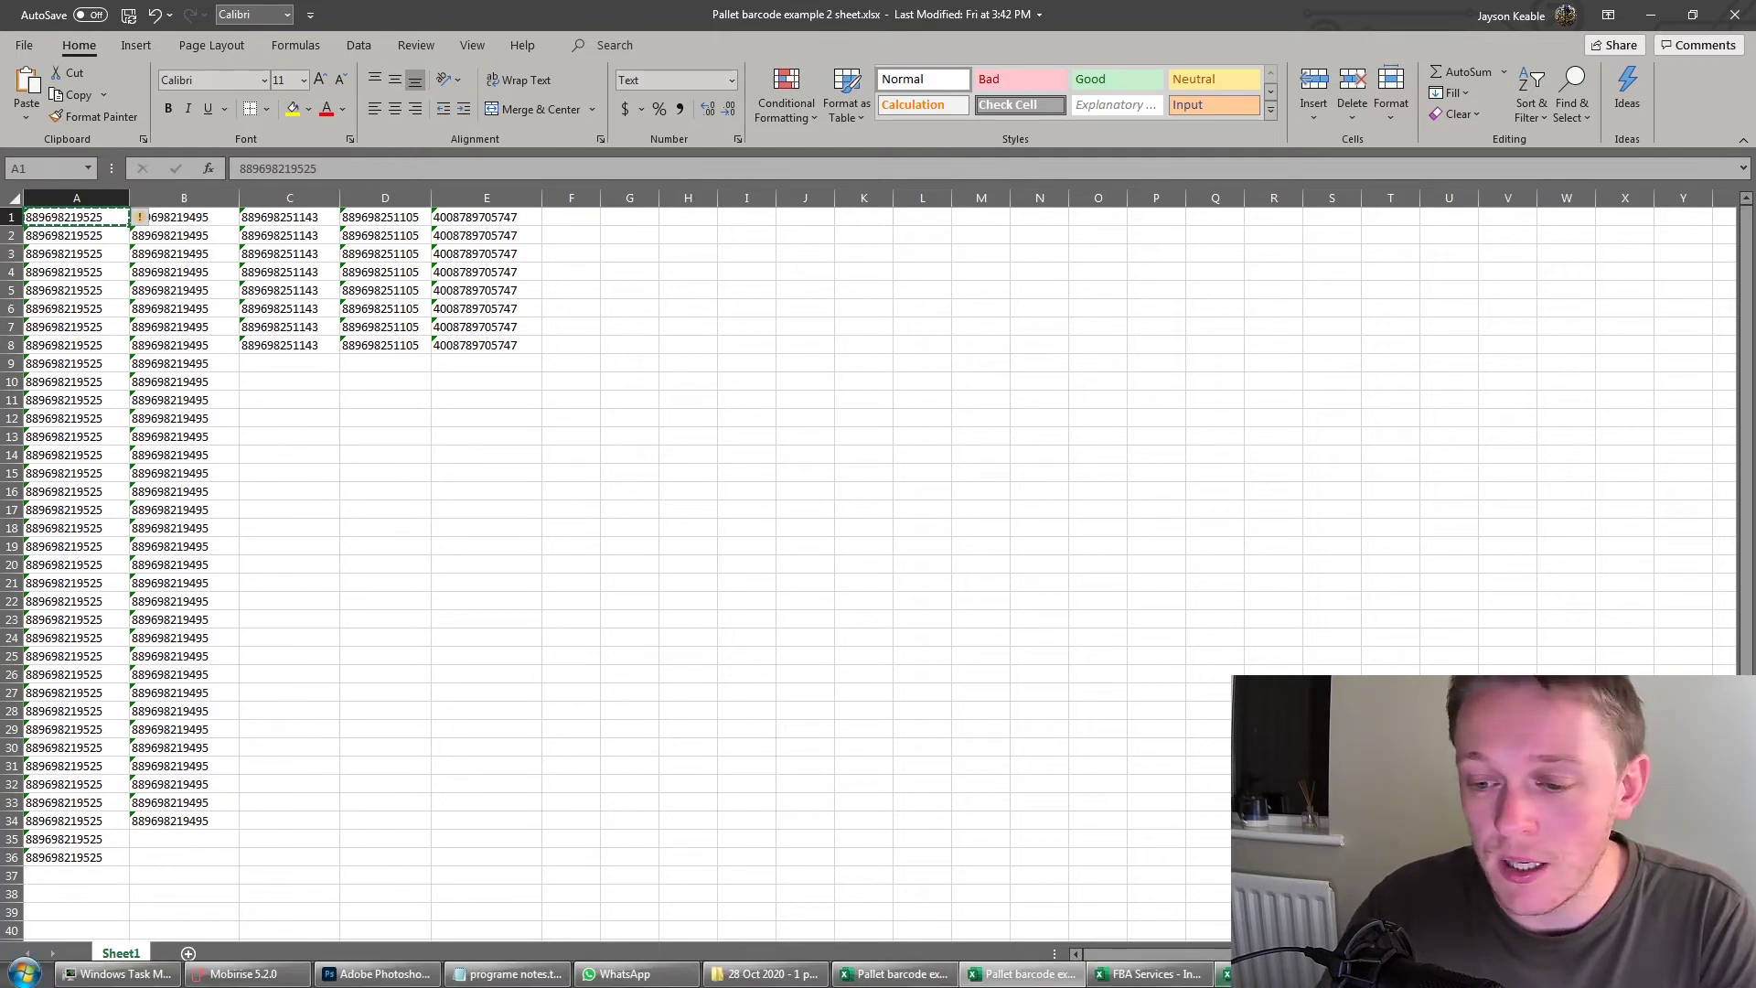
# - In the Inbound Goods report, select row 22's ASIN and description cells C22:K22, then minimise it
pyautogui.click(1189, 974)
pyautogui.rightClick(128, 585)
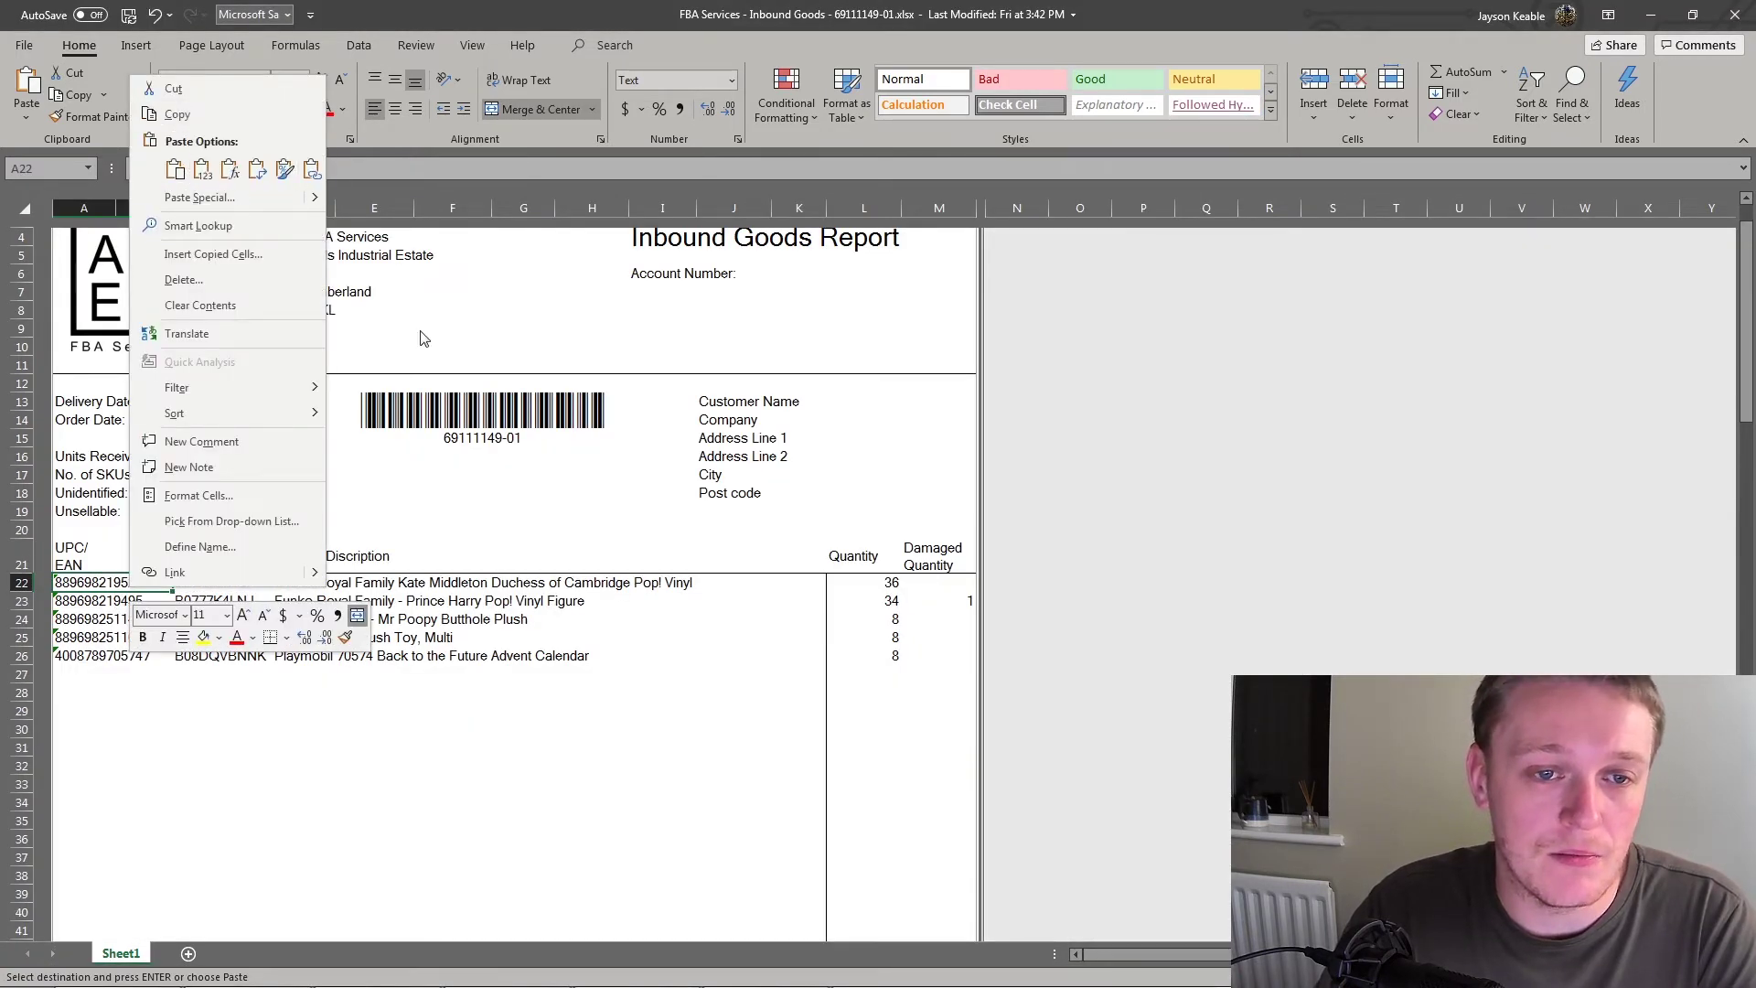
pyautogui.press('Escape')
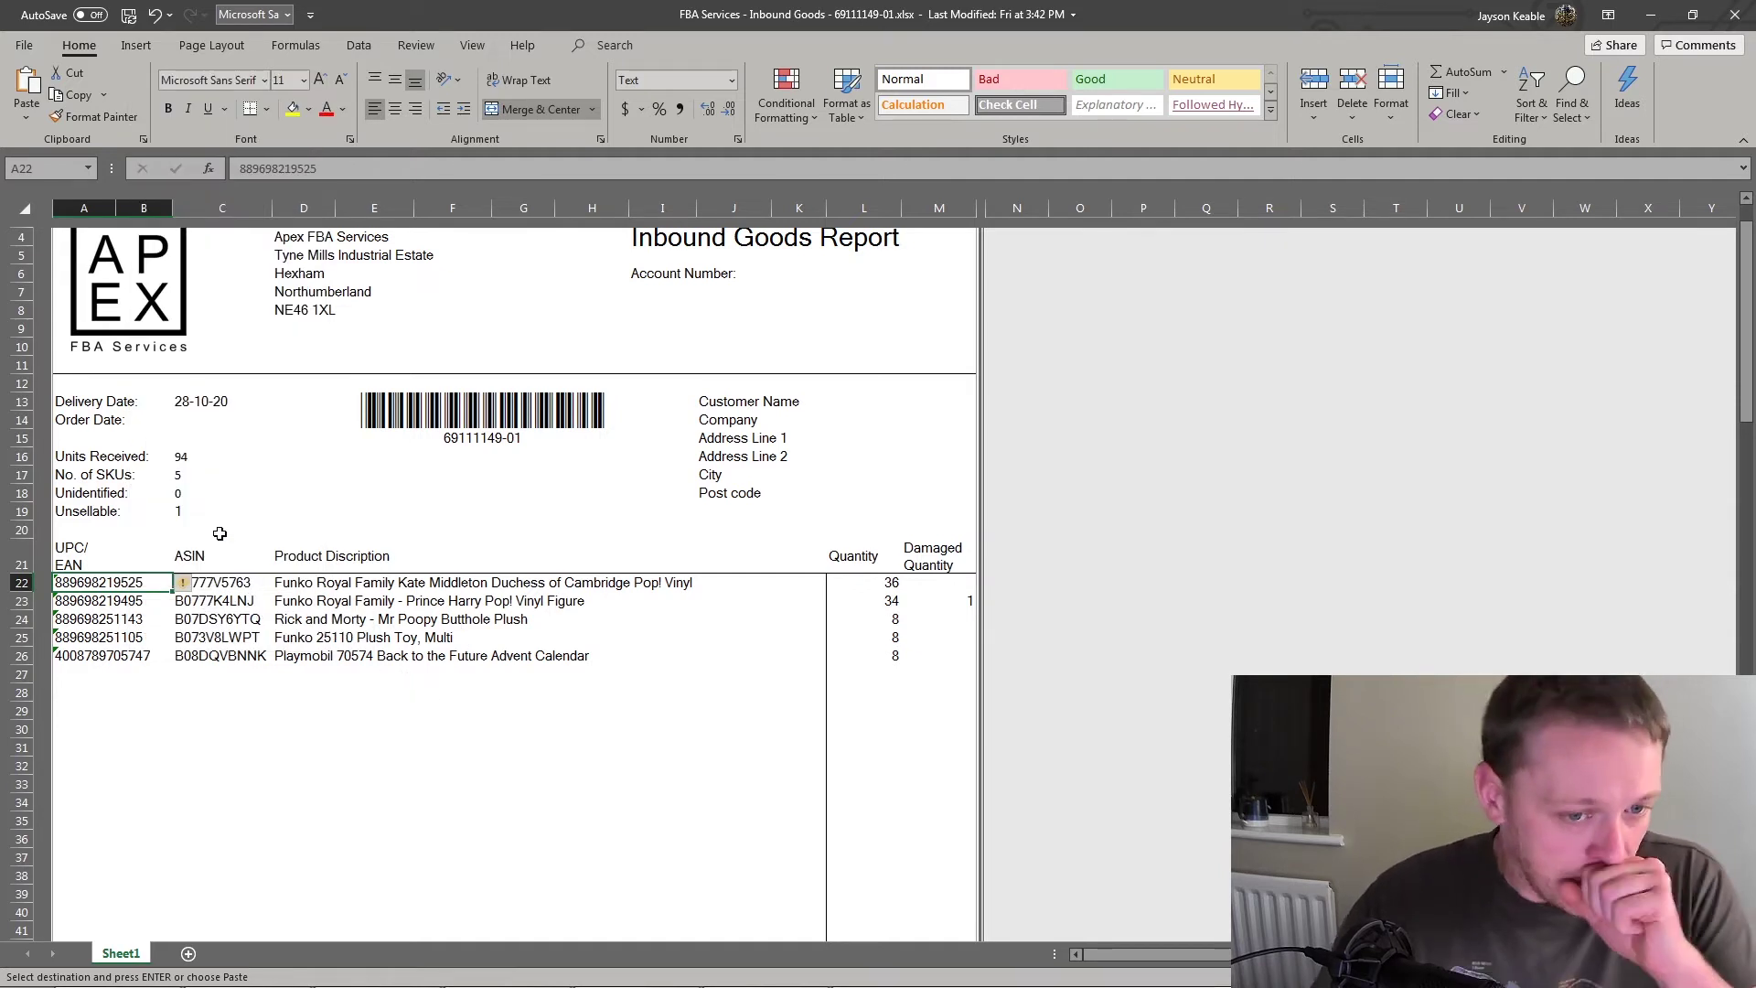
pyautogui.moveTo(245, 585); pyautogui.dragTo(818, 585)
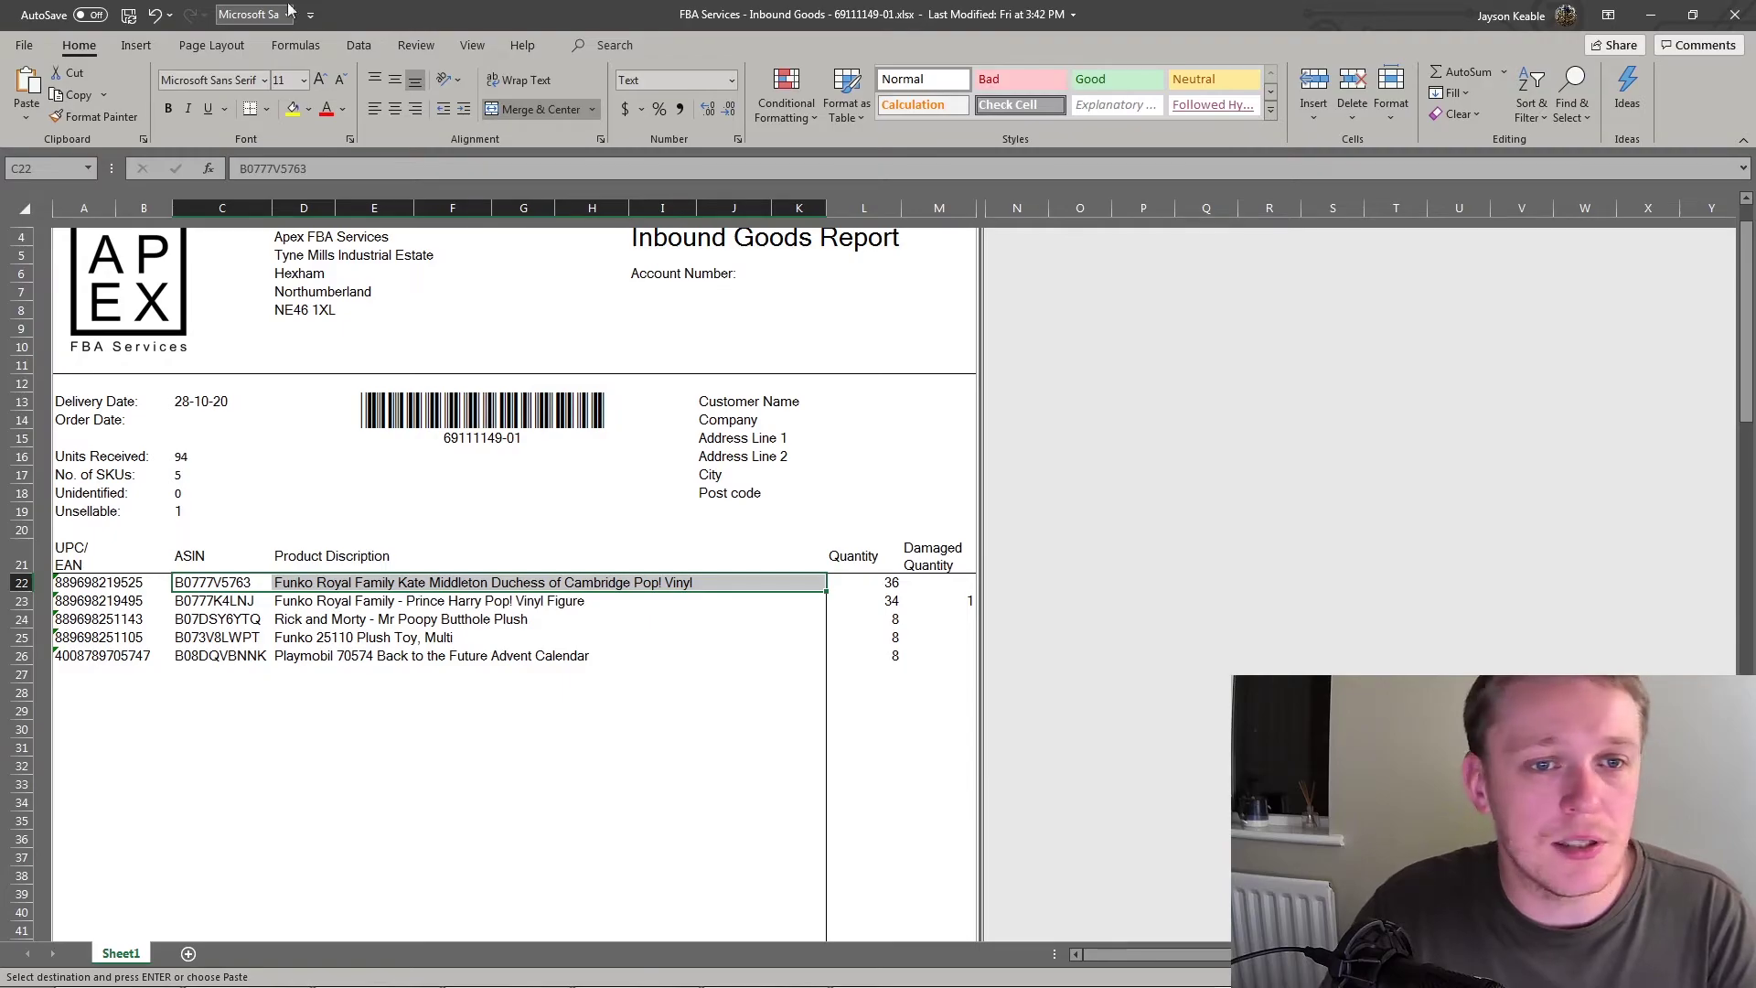
pyautogui.click(1650, 15)
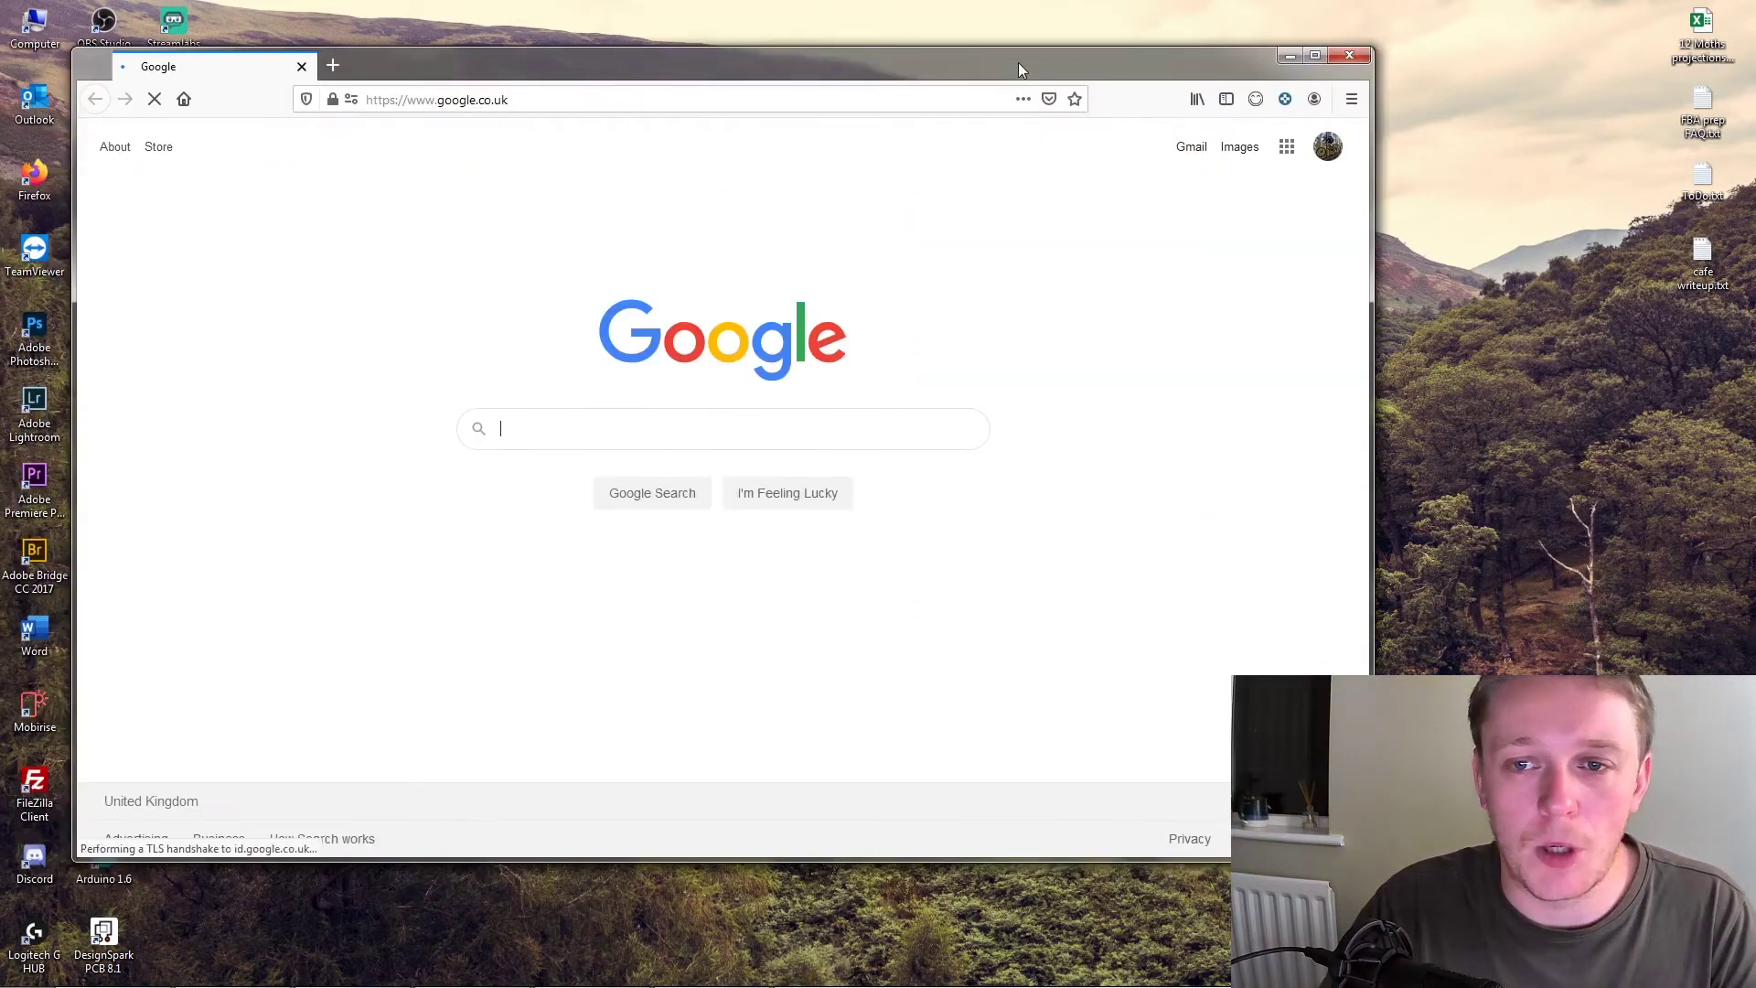
pyautogui.doubleClick(1018, 62)
pyautogui.click(448, 49)
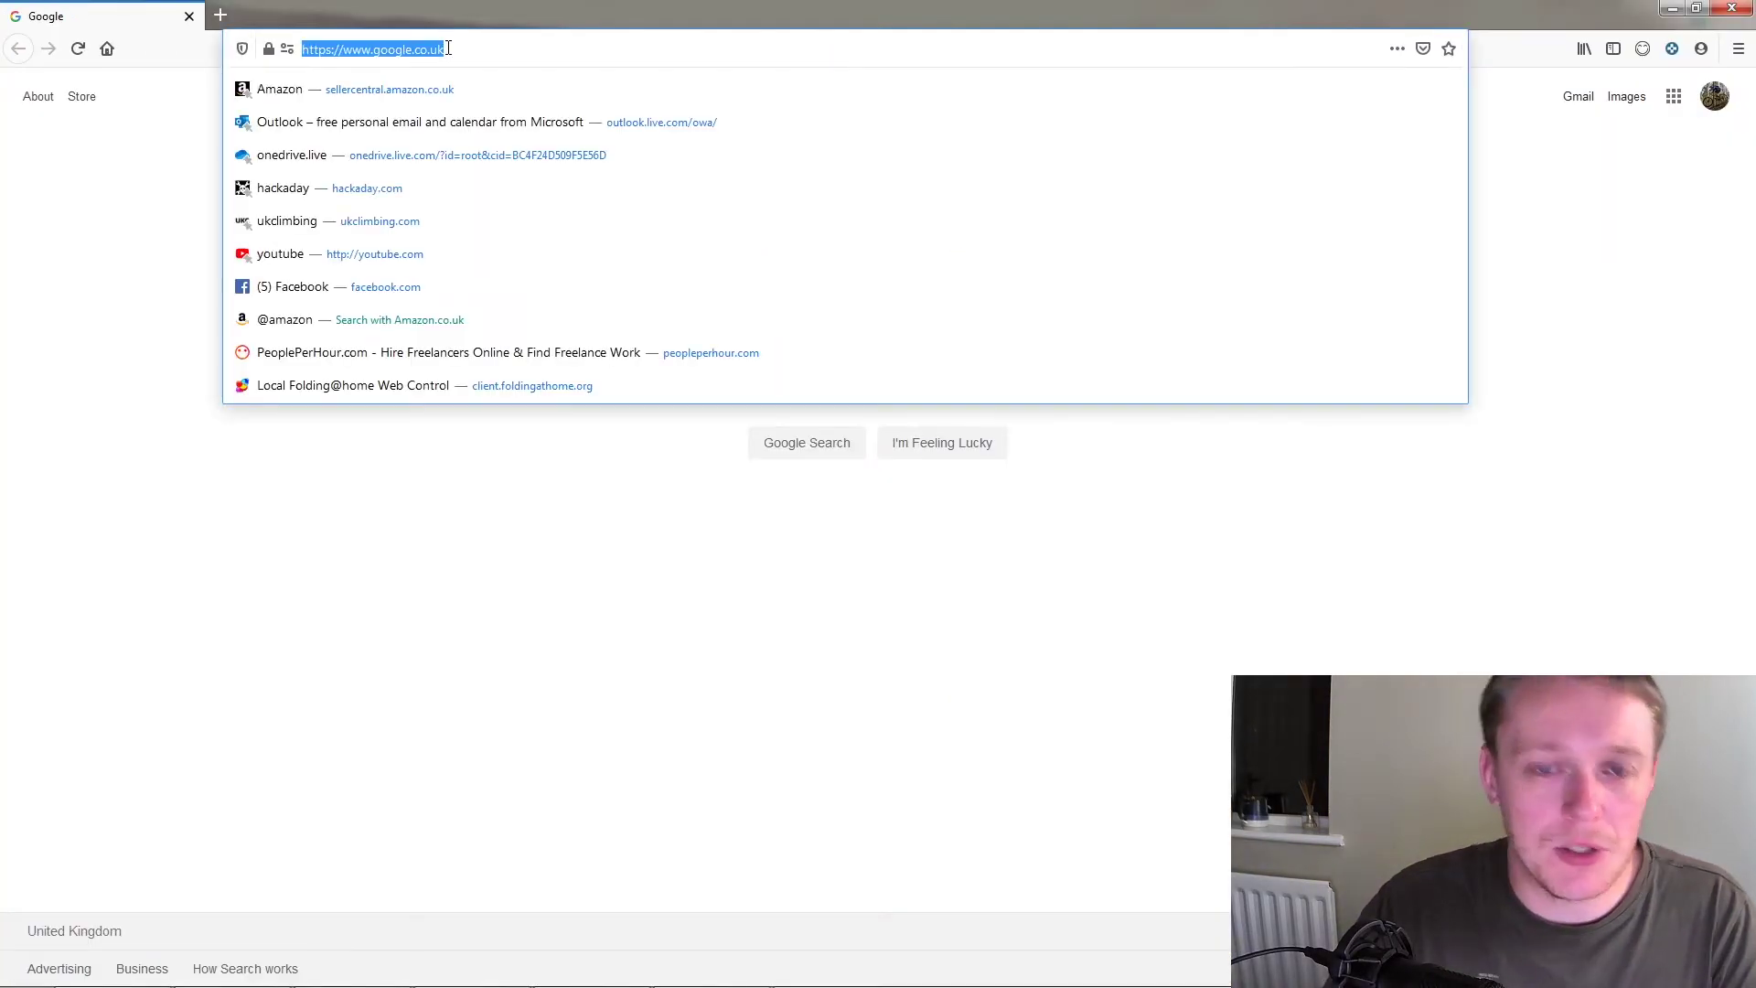
pyautogui.write('amazon')
pyautogui.press('Return')
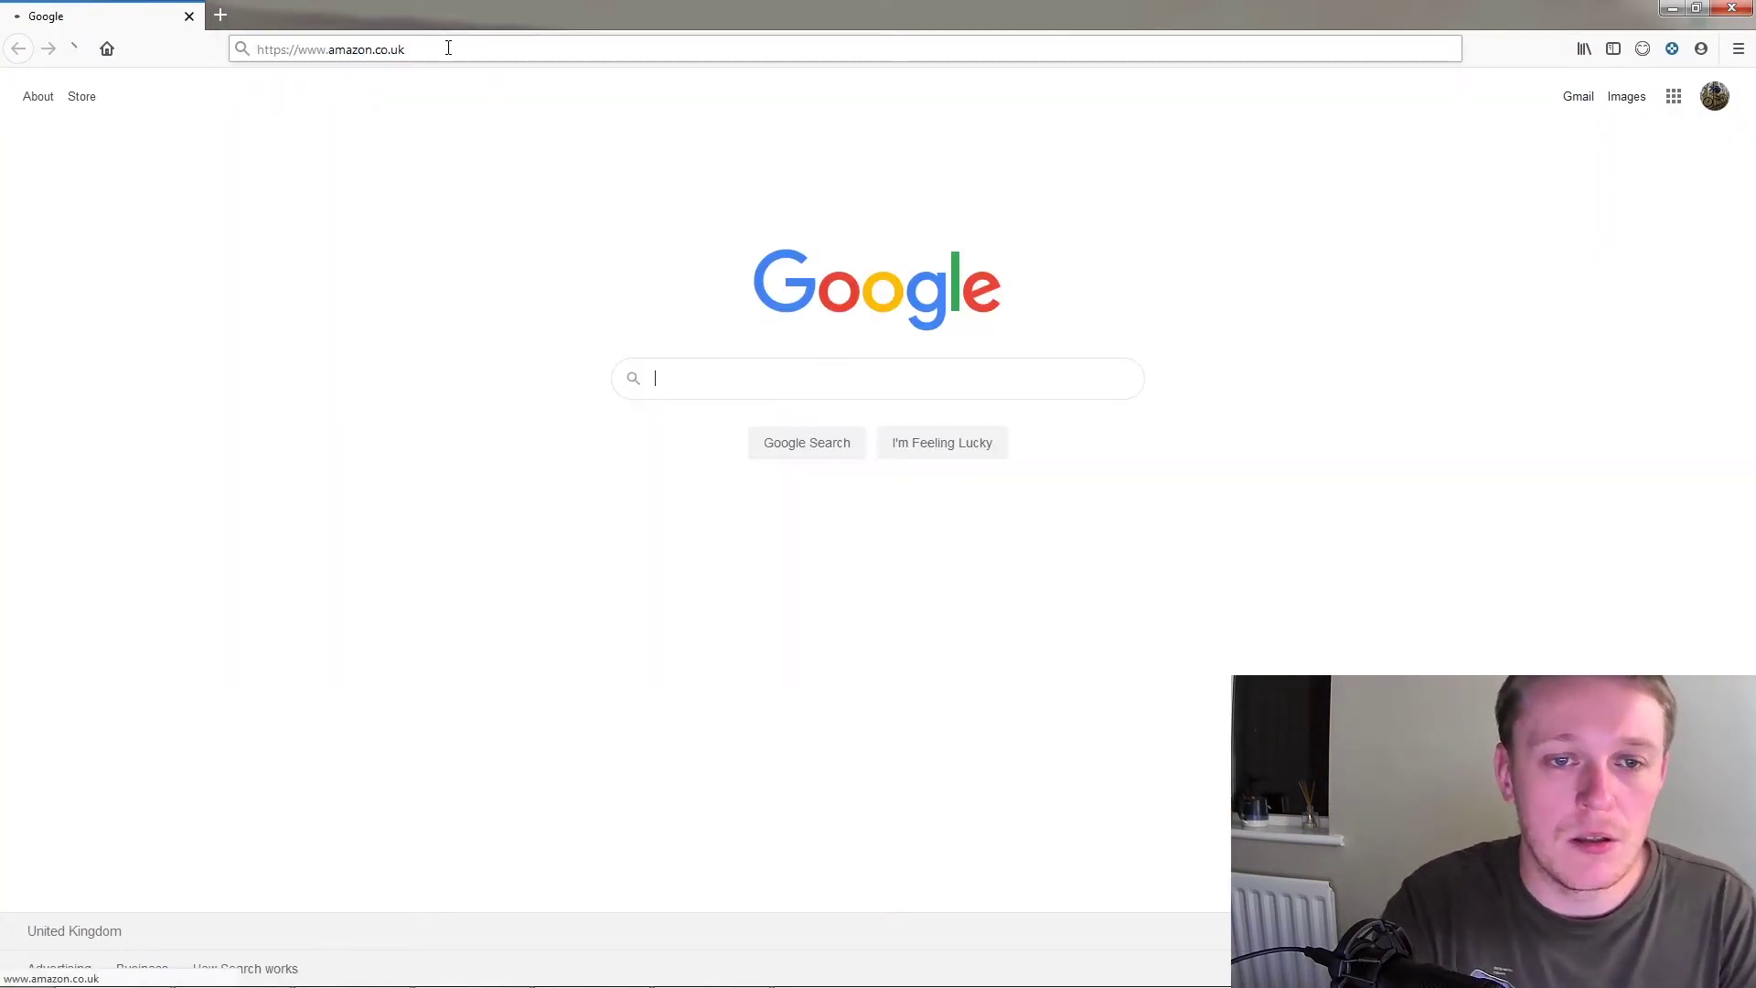
pyautogui.click(624, 132)
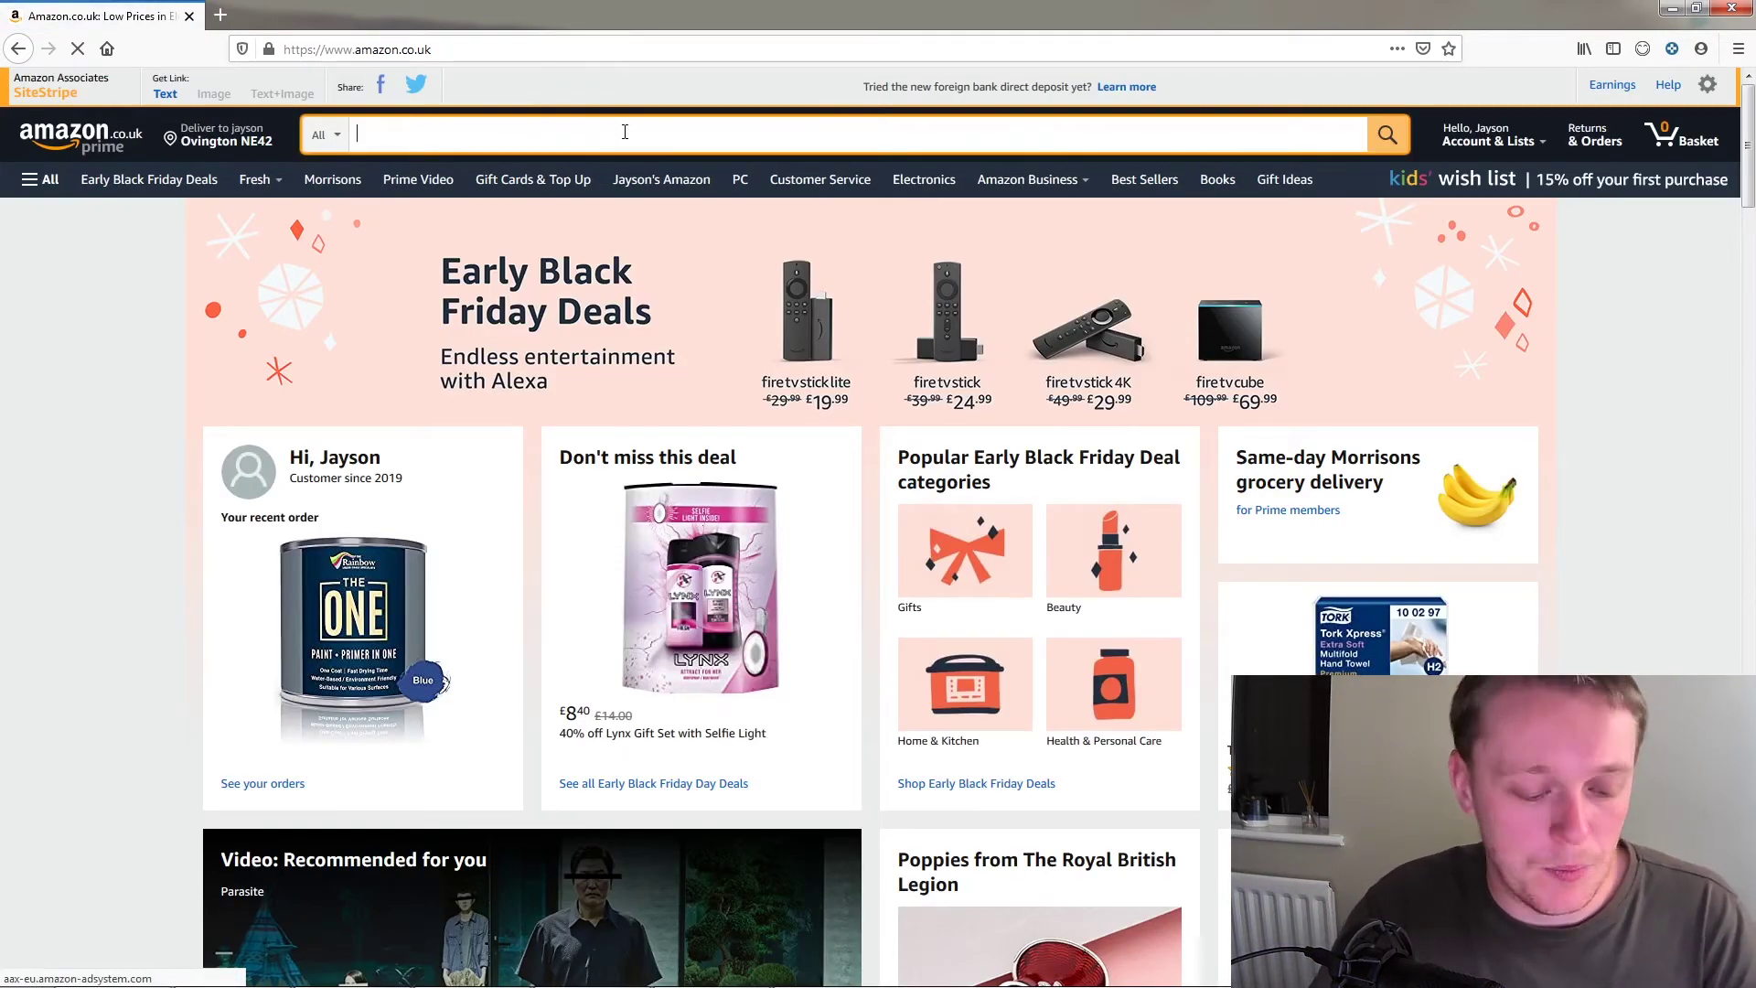
pyautogui.hotkey('ctrl', 'v')
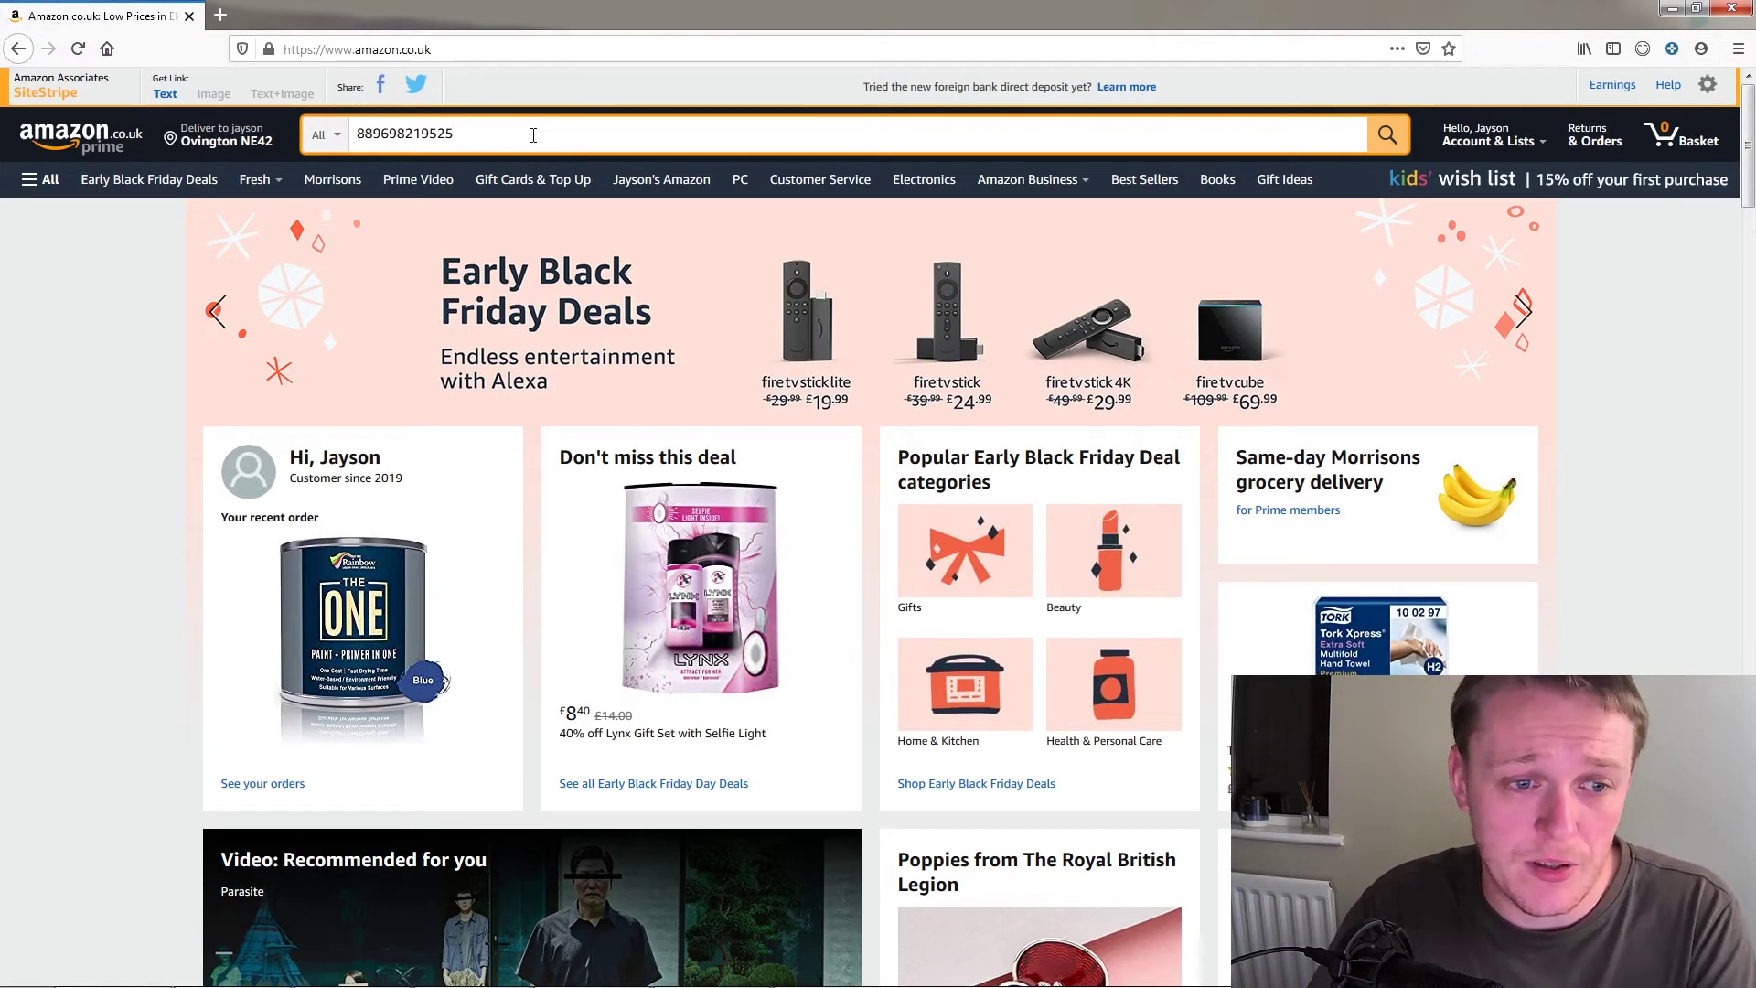
pyautogui.press('Return')
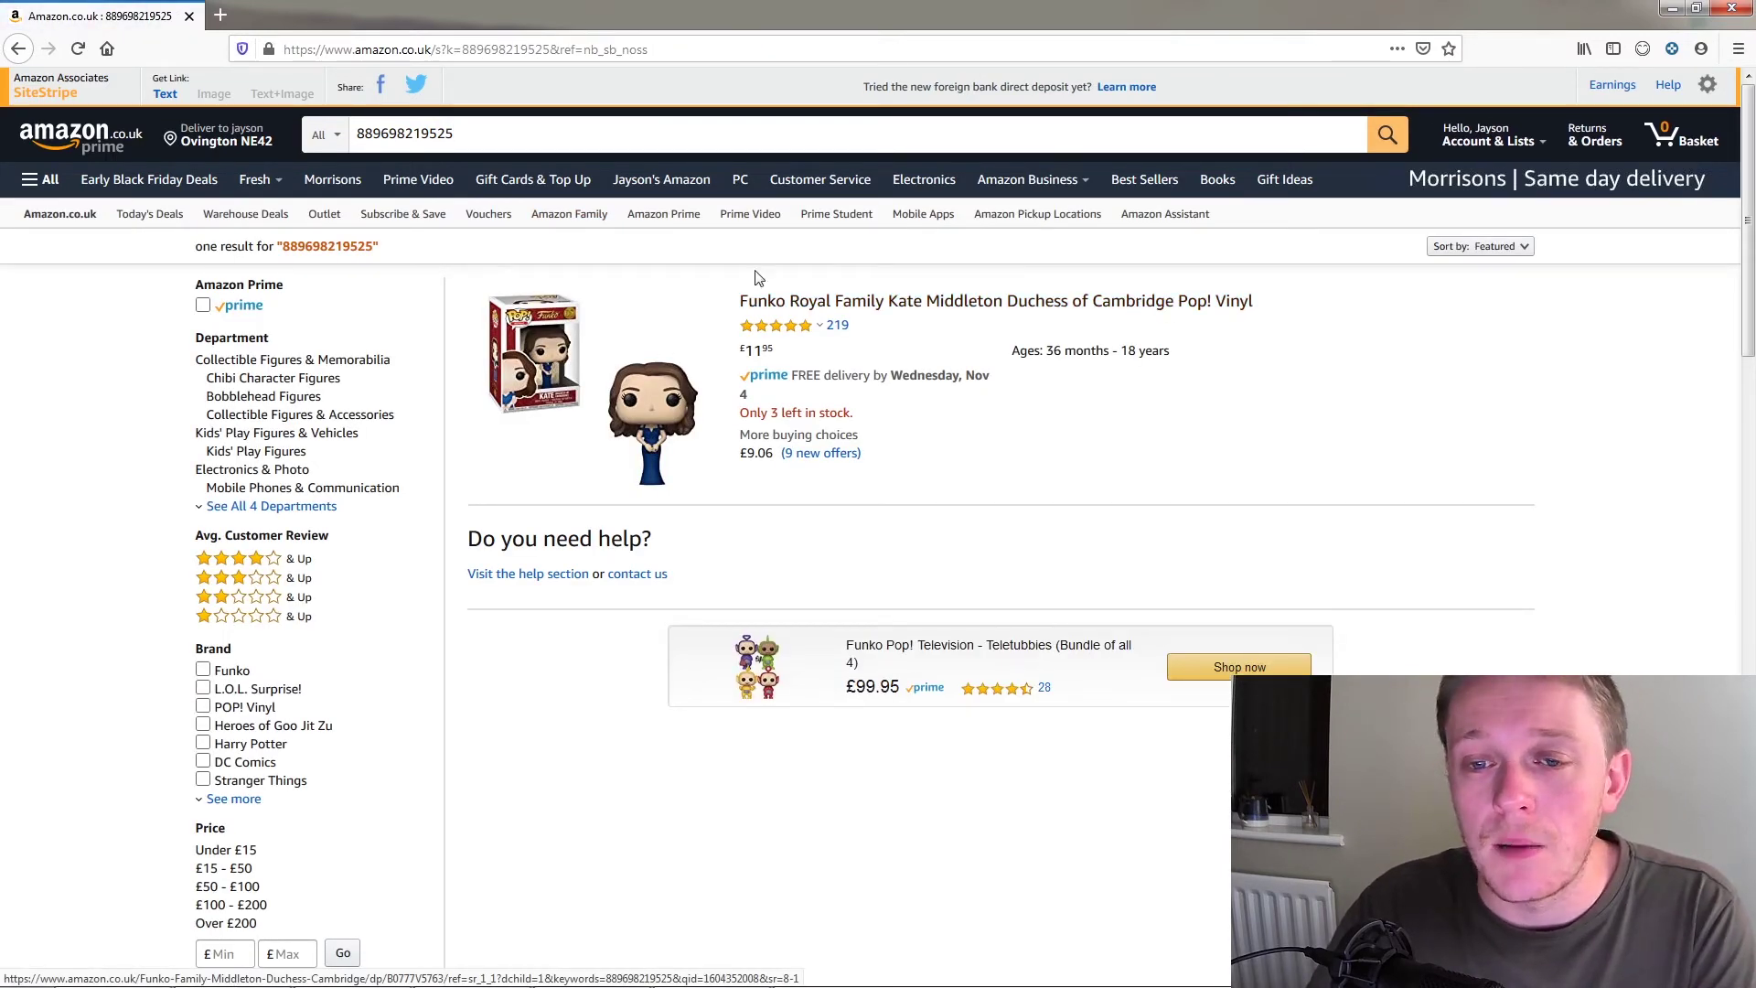
# - Copy the Funko Kate Middleton product title, then check row 22's description in the report
pyautogui.moveTo(739, 301); pyautogui.dragTo(1250, 311)
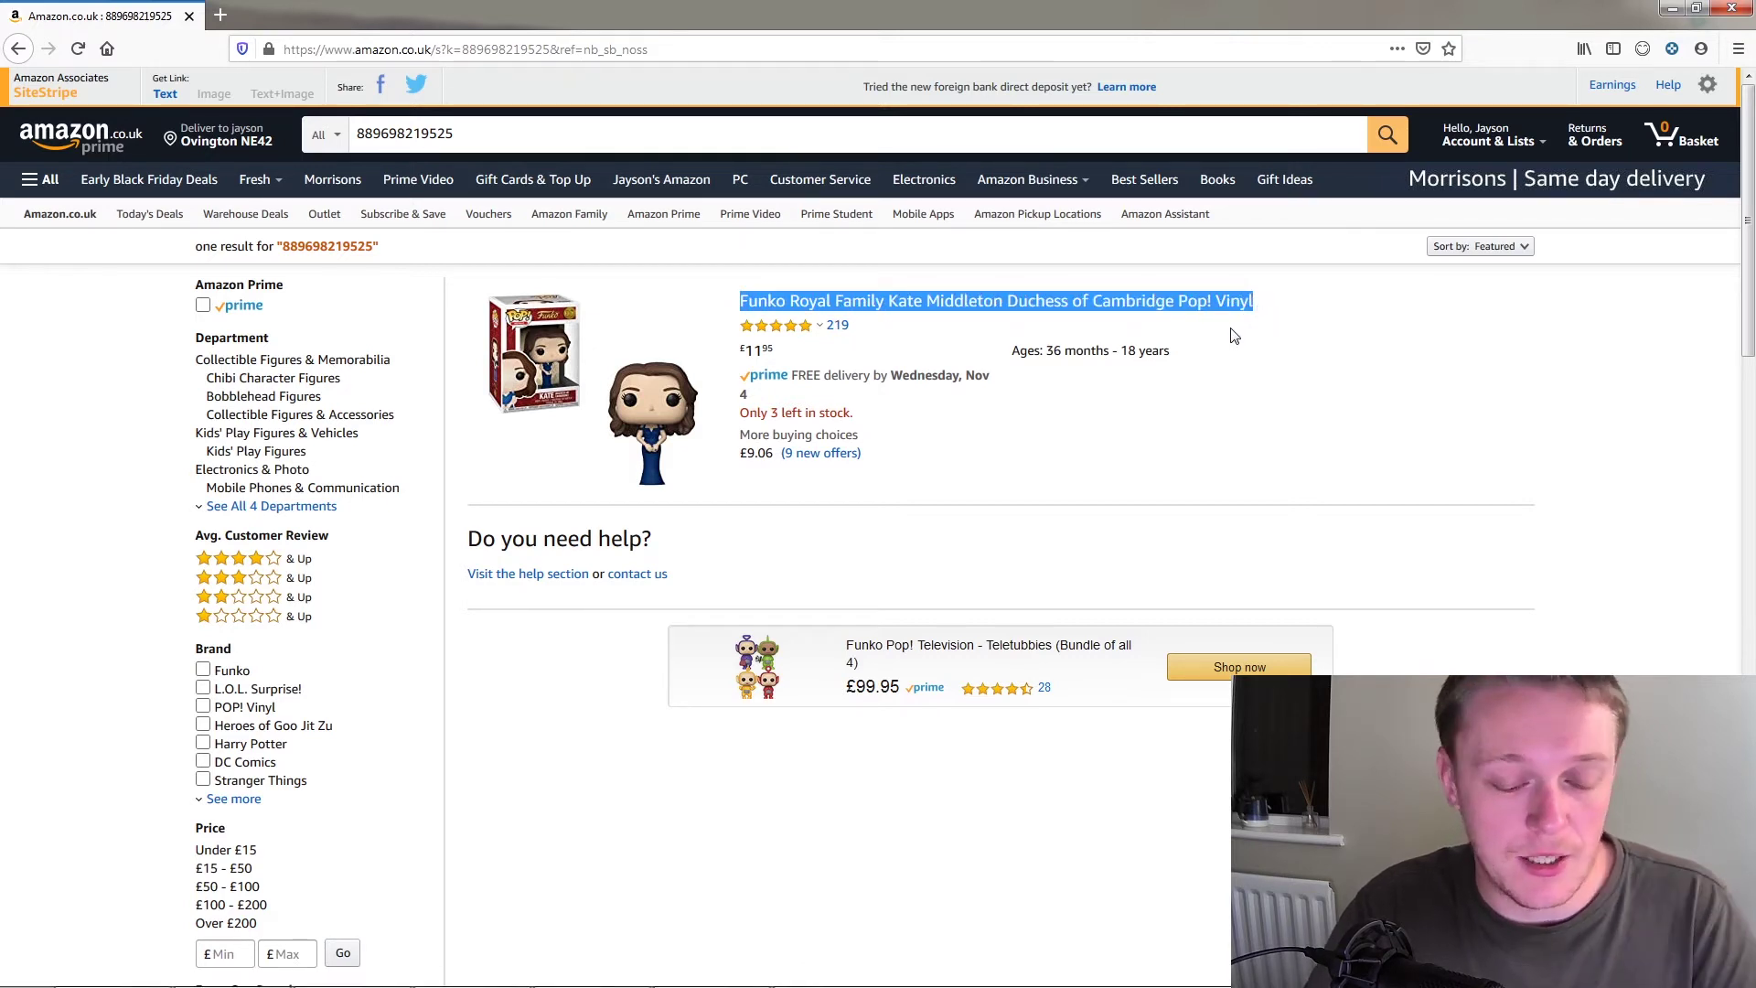
pyautogui.rightClick(1163, 293)
pyautogui.click(1183, 311)
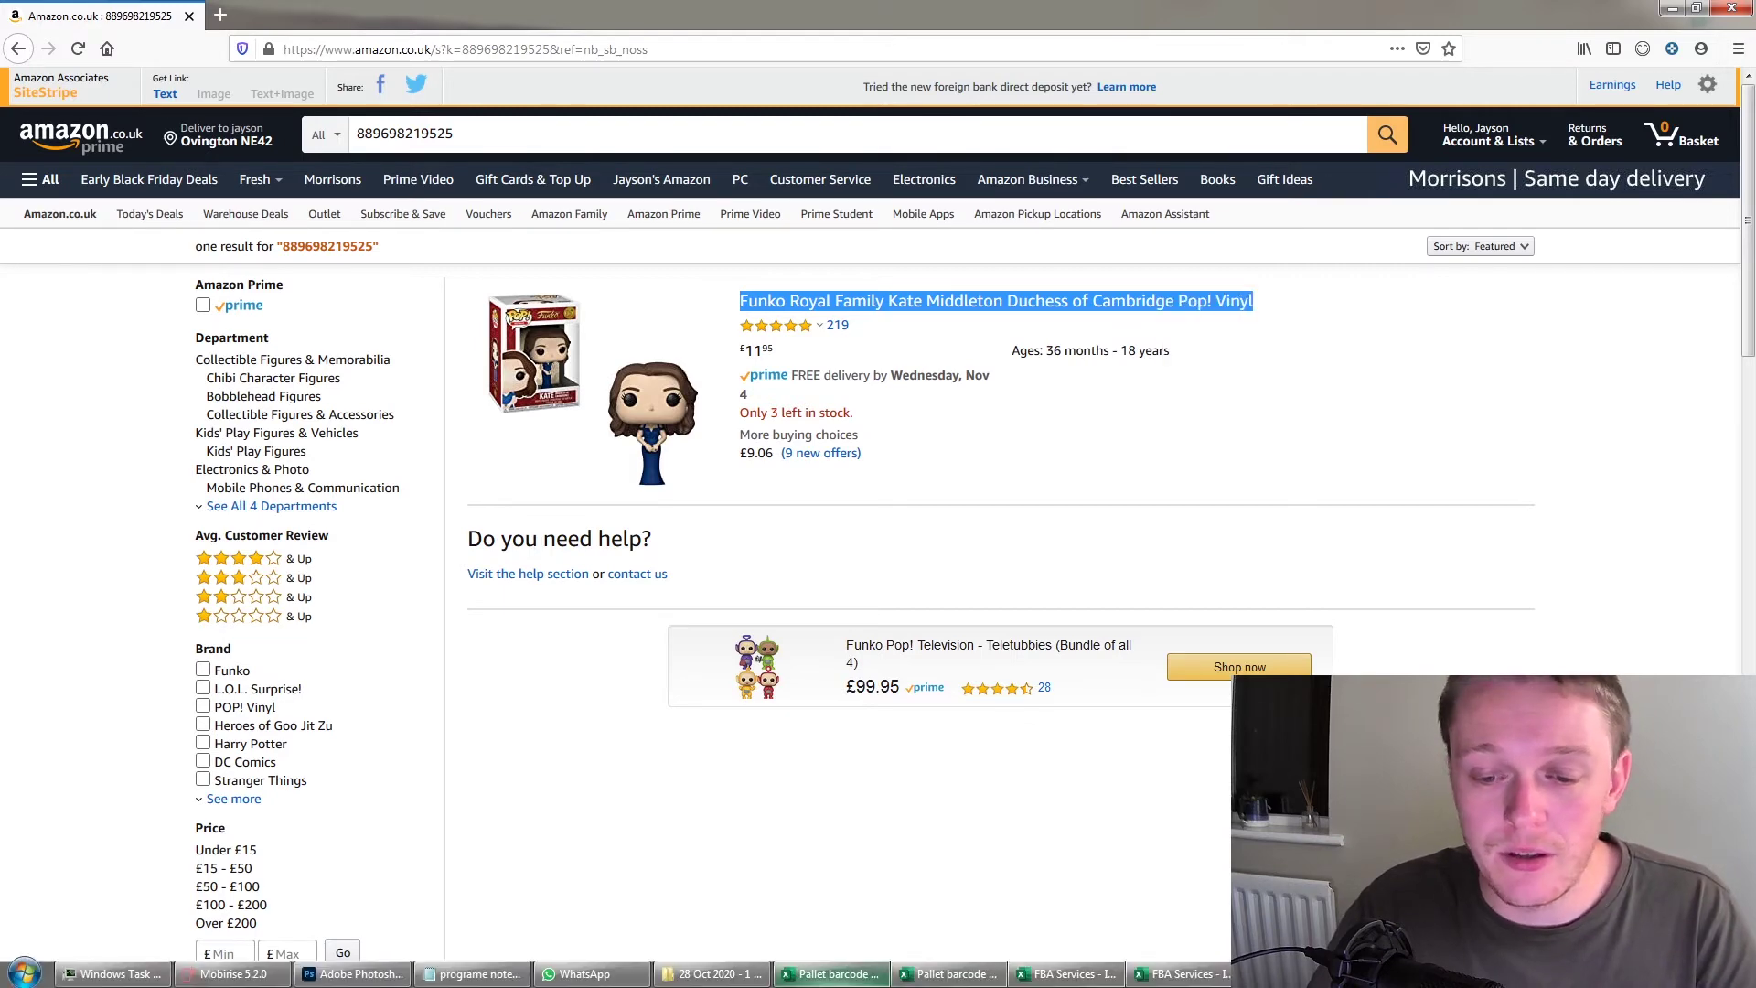
pyautogui.click(1180, 974)
pyautogui.click(518, 581)
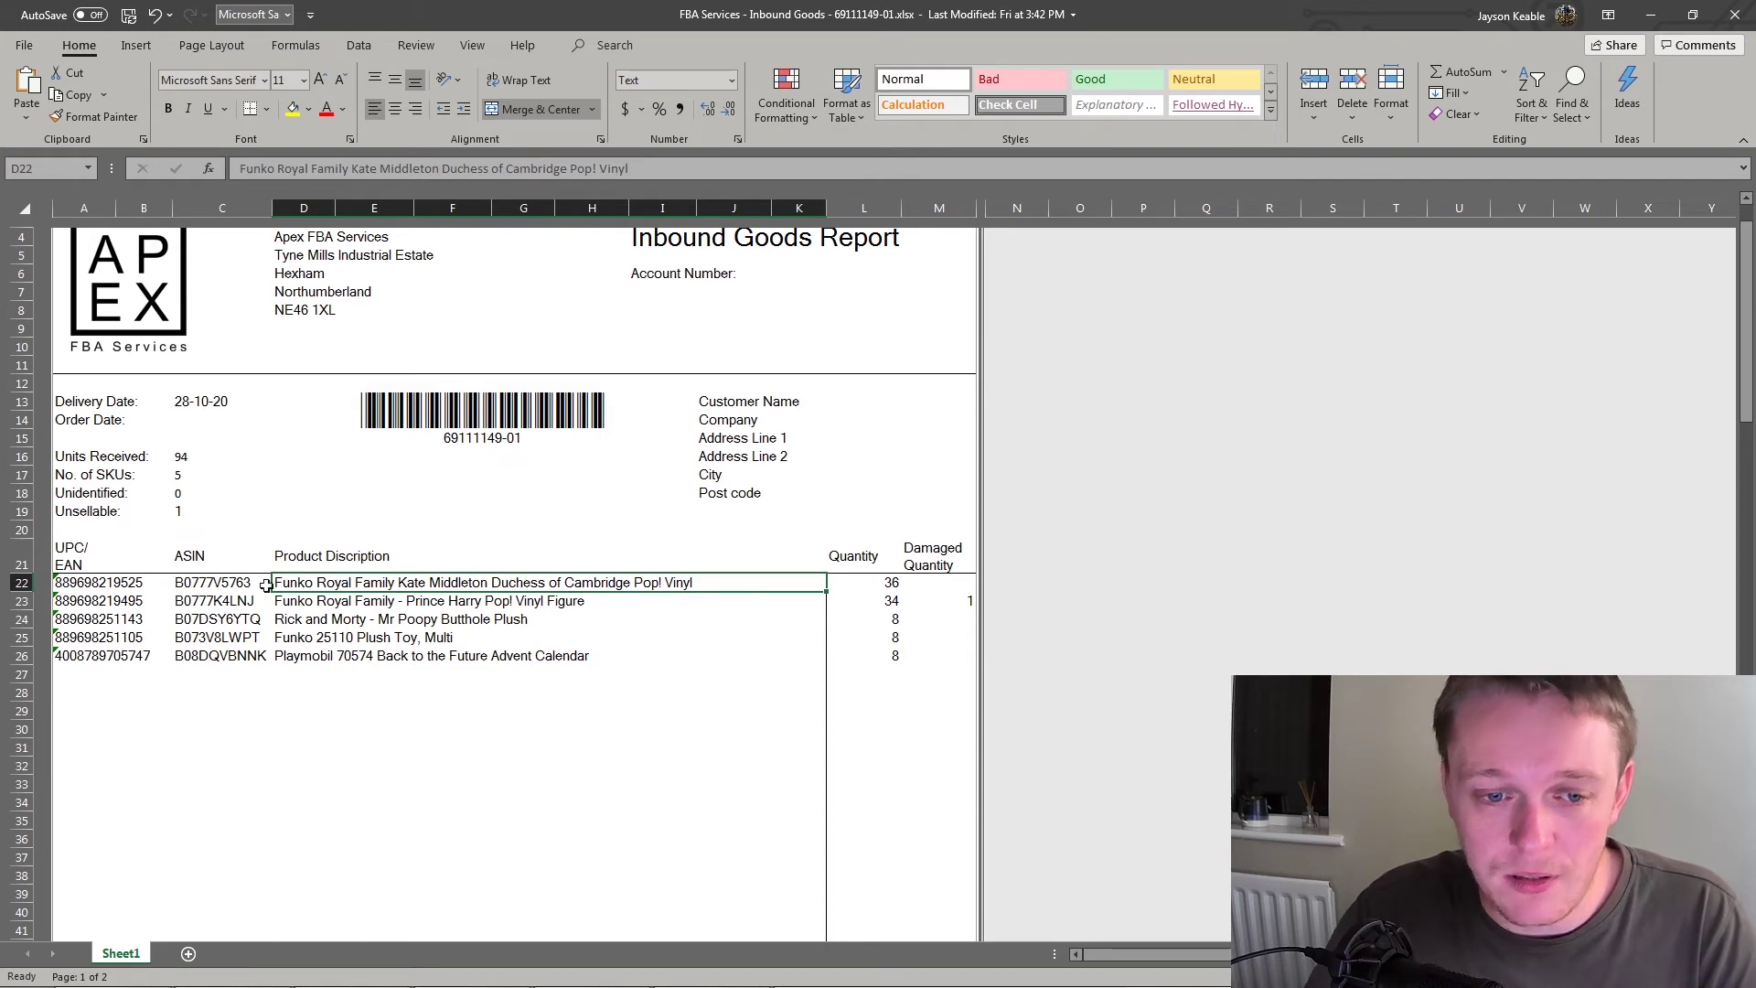
# - Check row 22's ASIN, then review the barcode in the Amazon search box
pyautogui.click(195, 583)
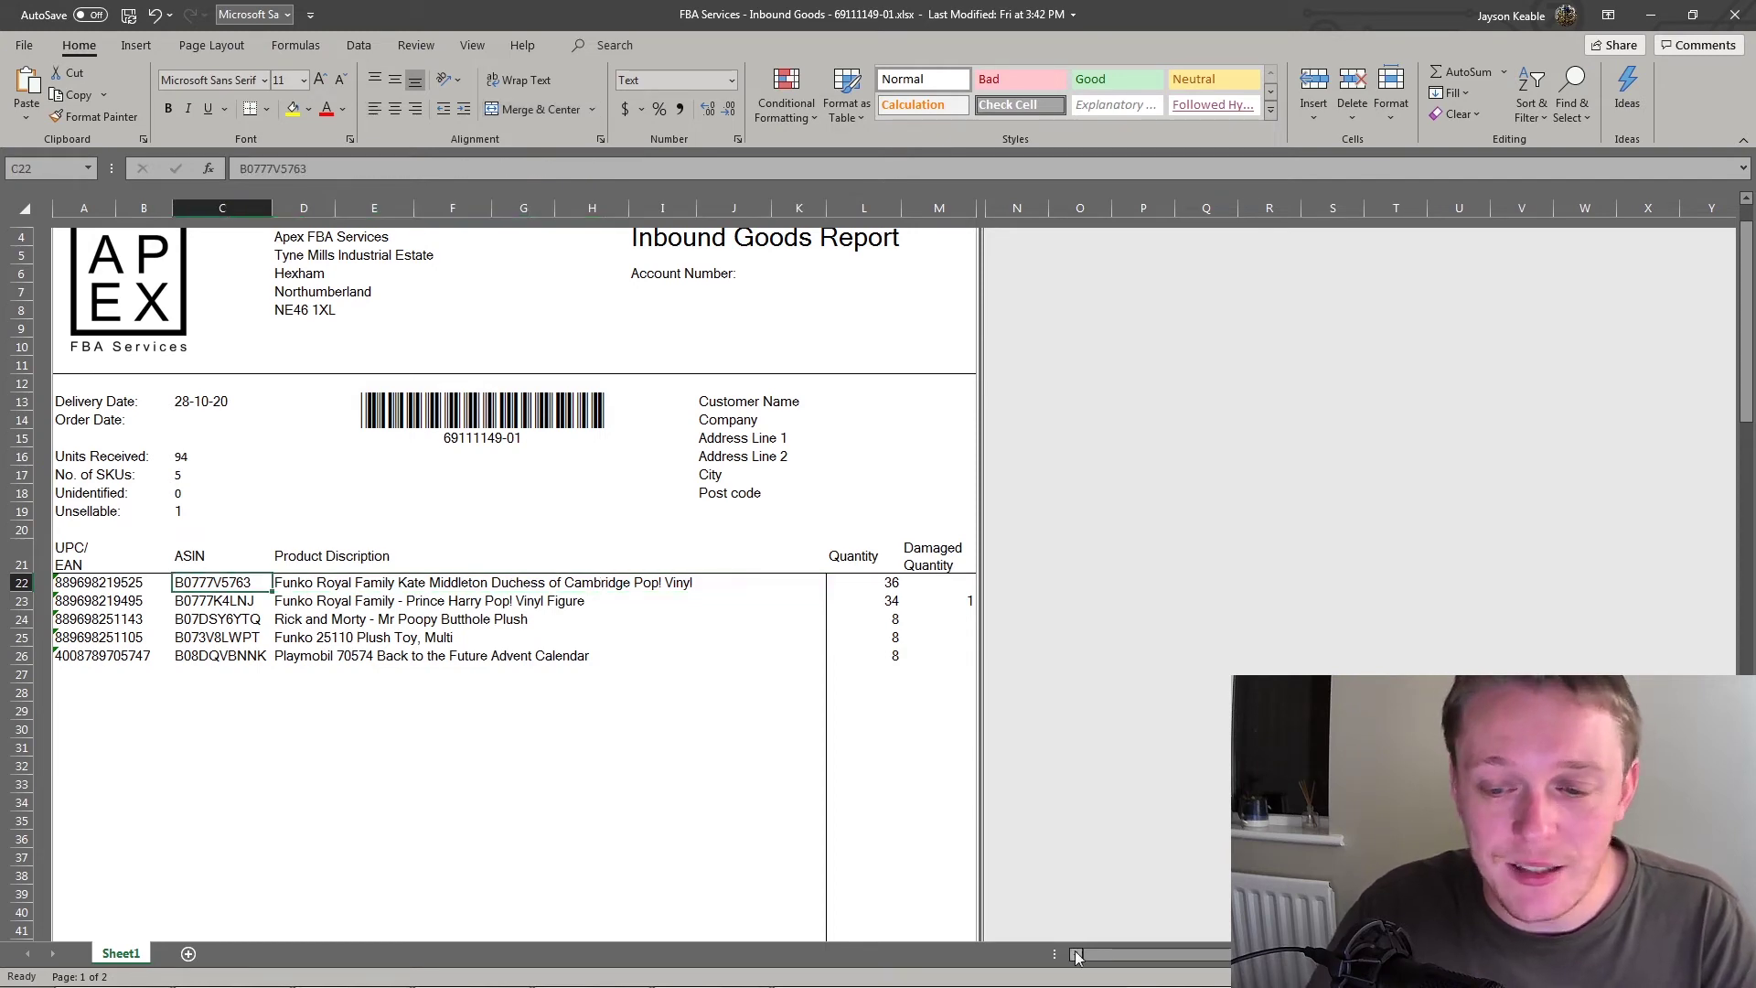
pyautogui.hotkey('alt', 'Tab')
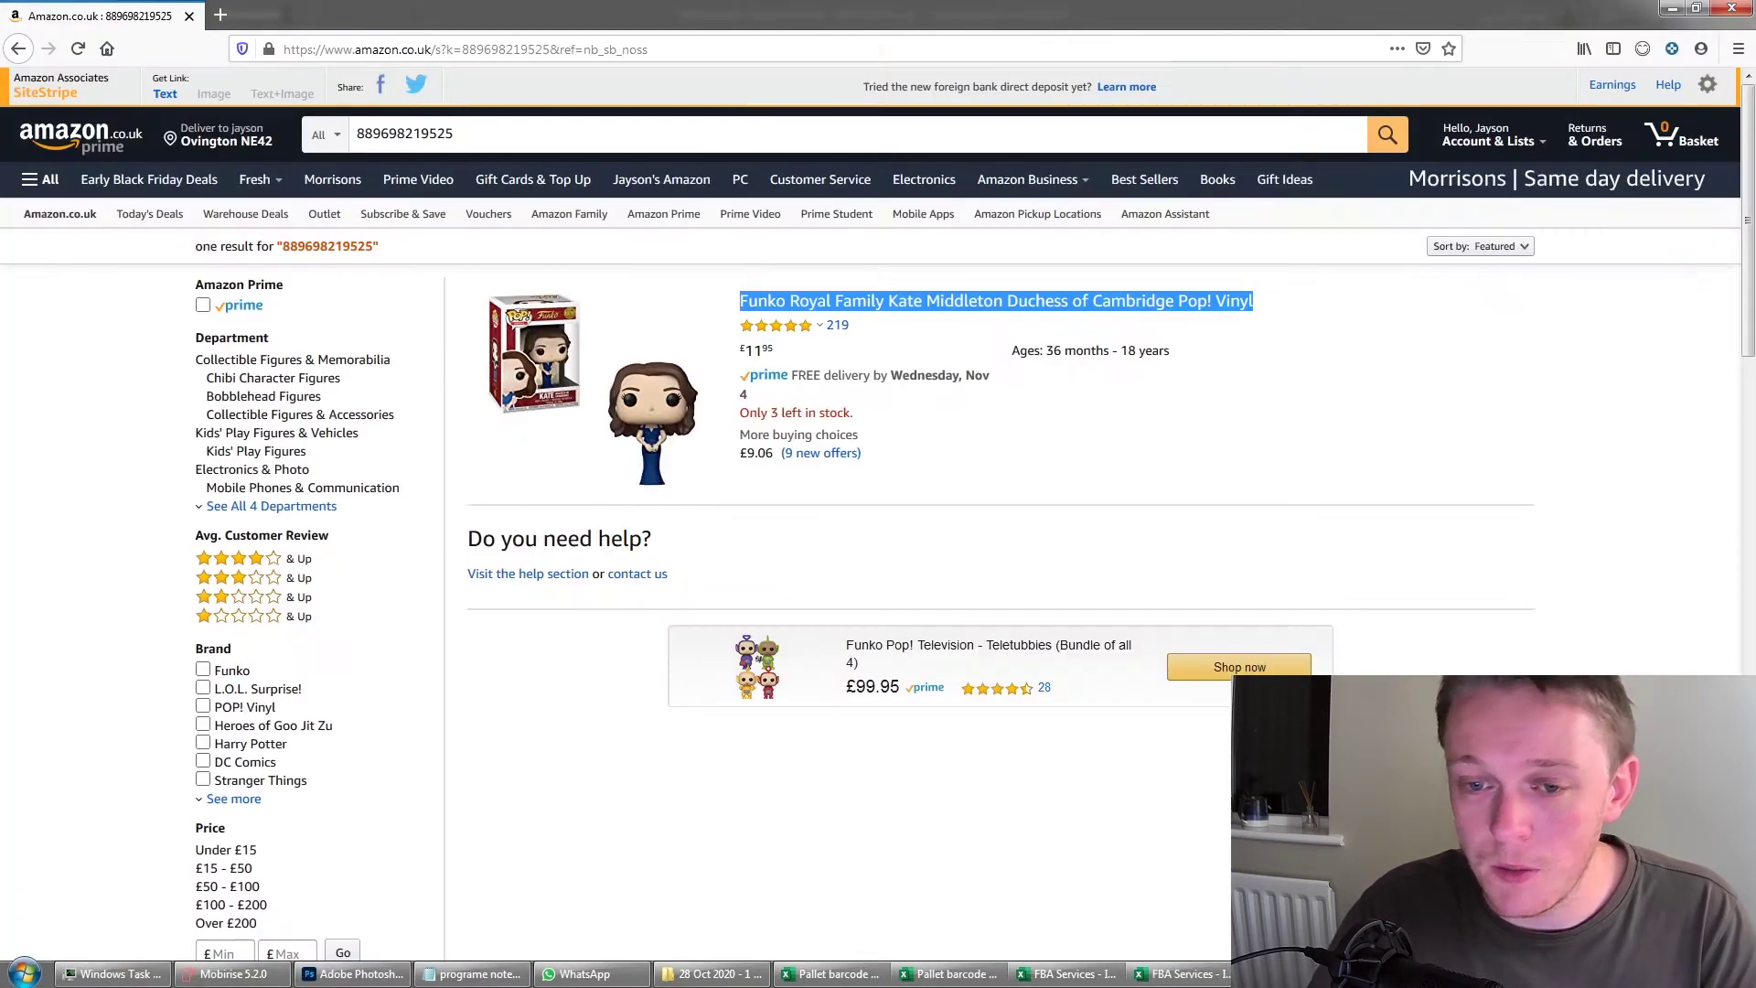
pyautogui.click(1118, 518)
pyautogui.click(444, 125)
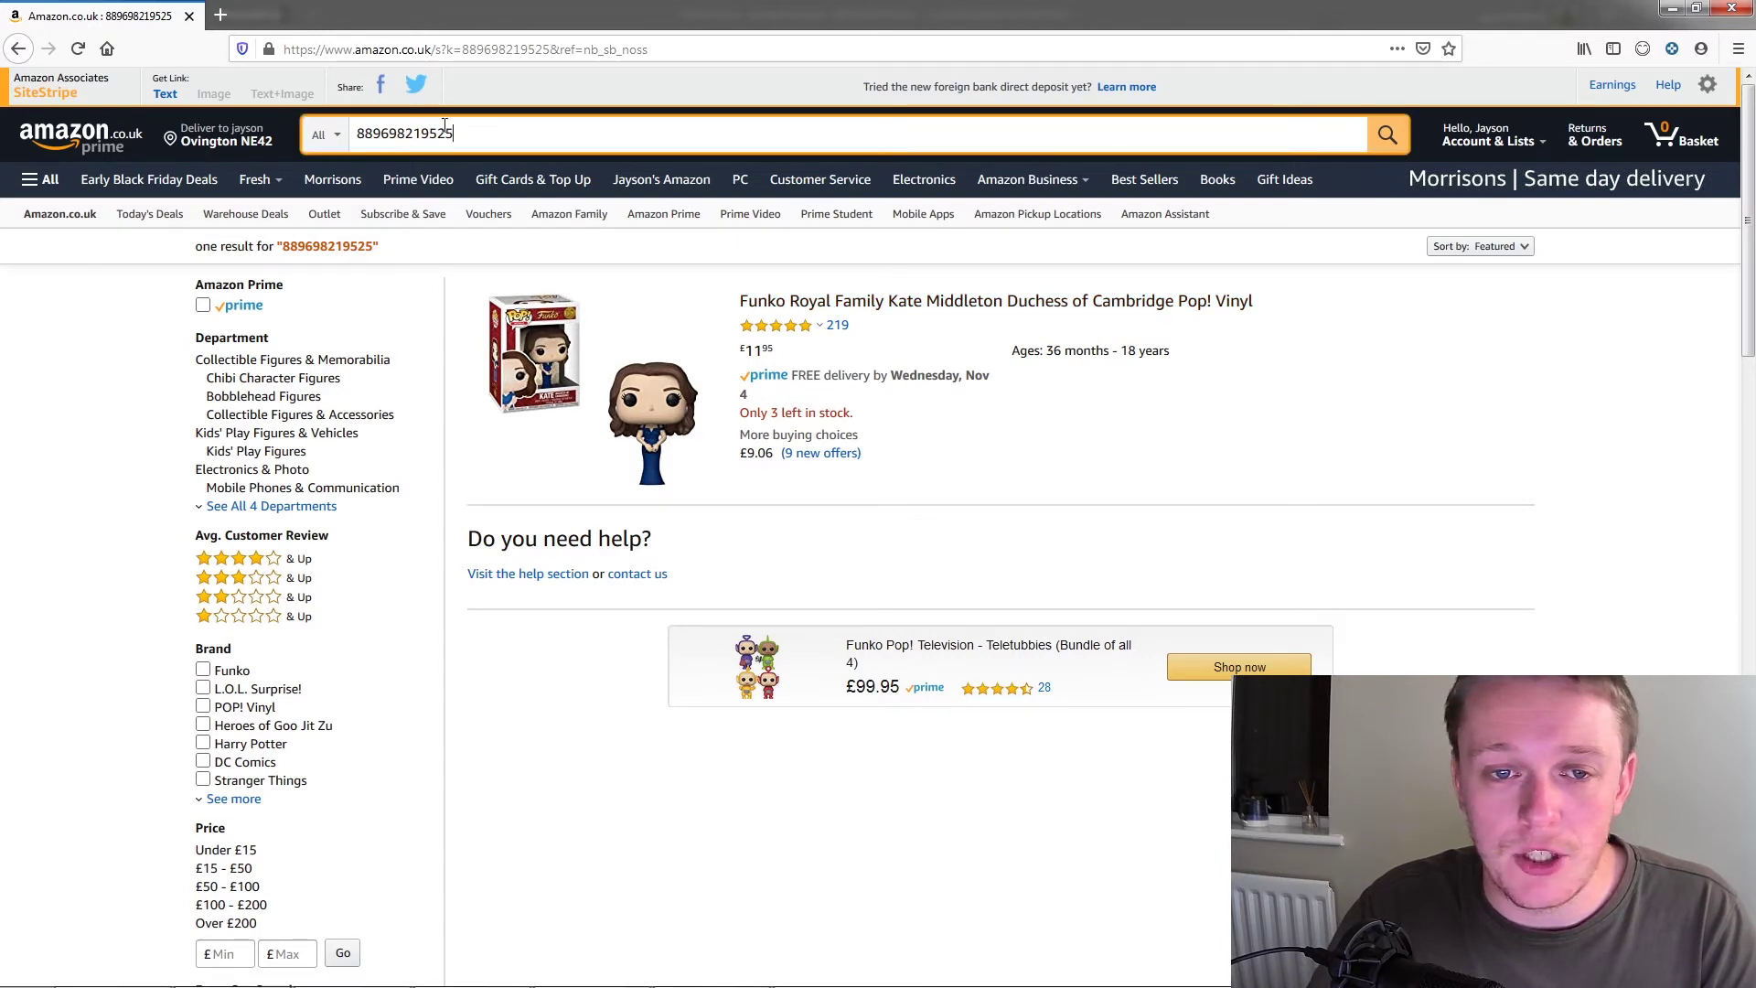
pyautogui.doubleClick(377, 134)
pyautogui.click(468, 133)
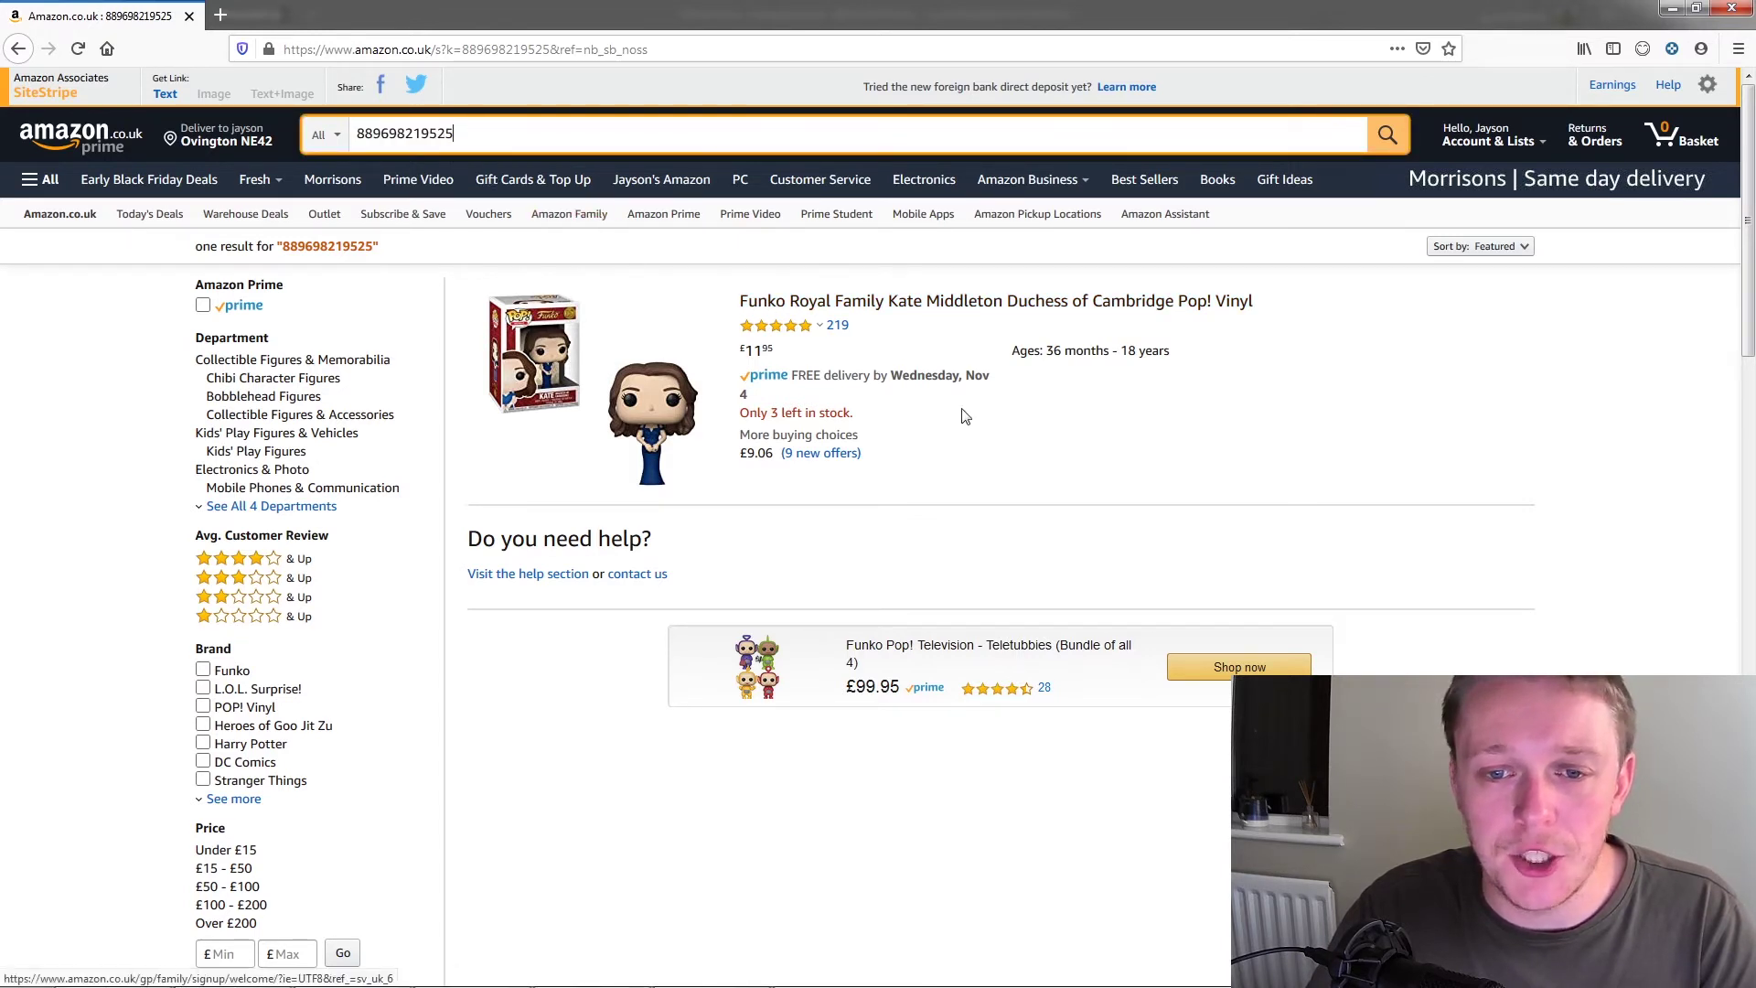
# - Open the Kate Middleton product page, select ASIN B0777V5763 in Technical Details, and return to the report
pyautogui.click(1156, 307)
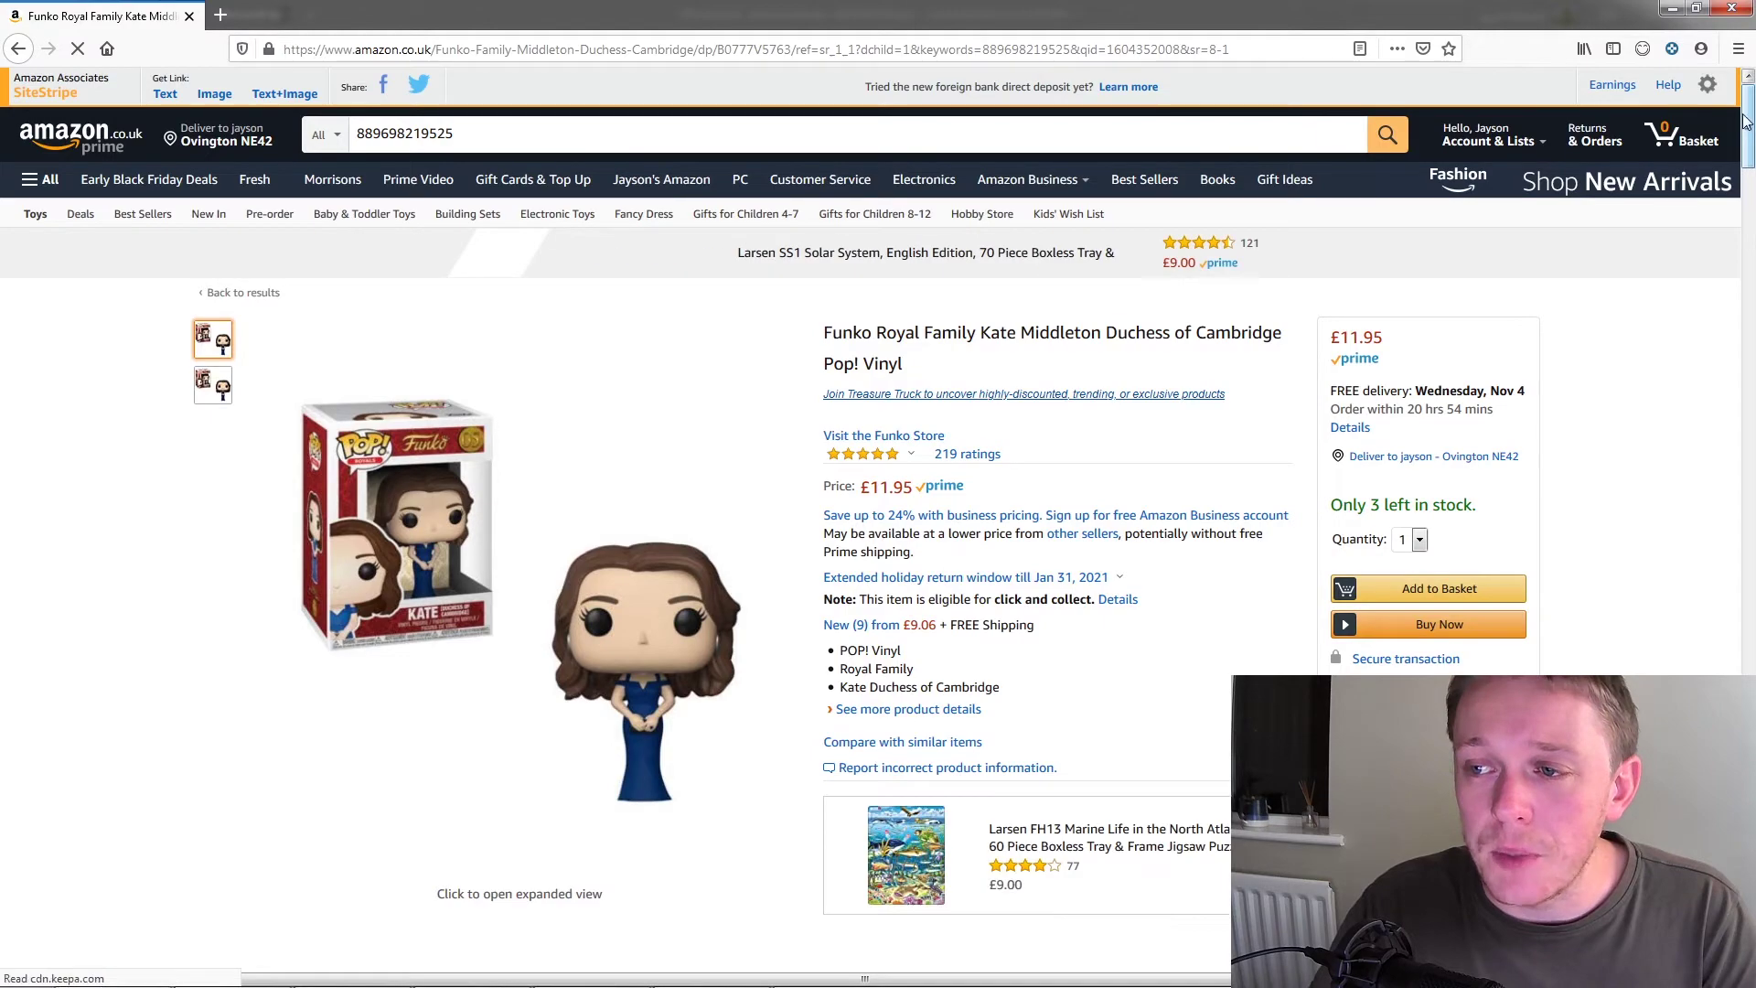
pyautogui.moveTo(1747, 121); pyautogui.dragTo(1748, 464)
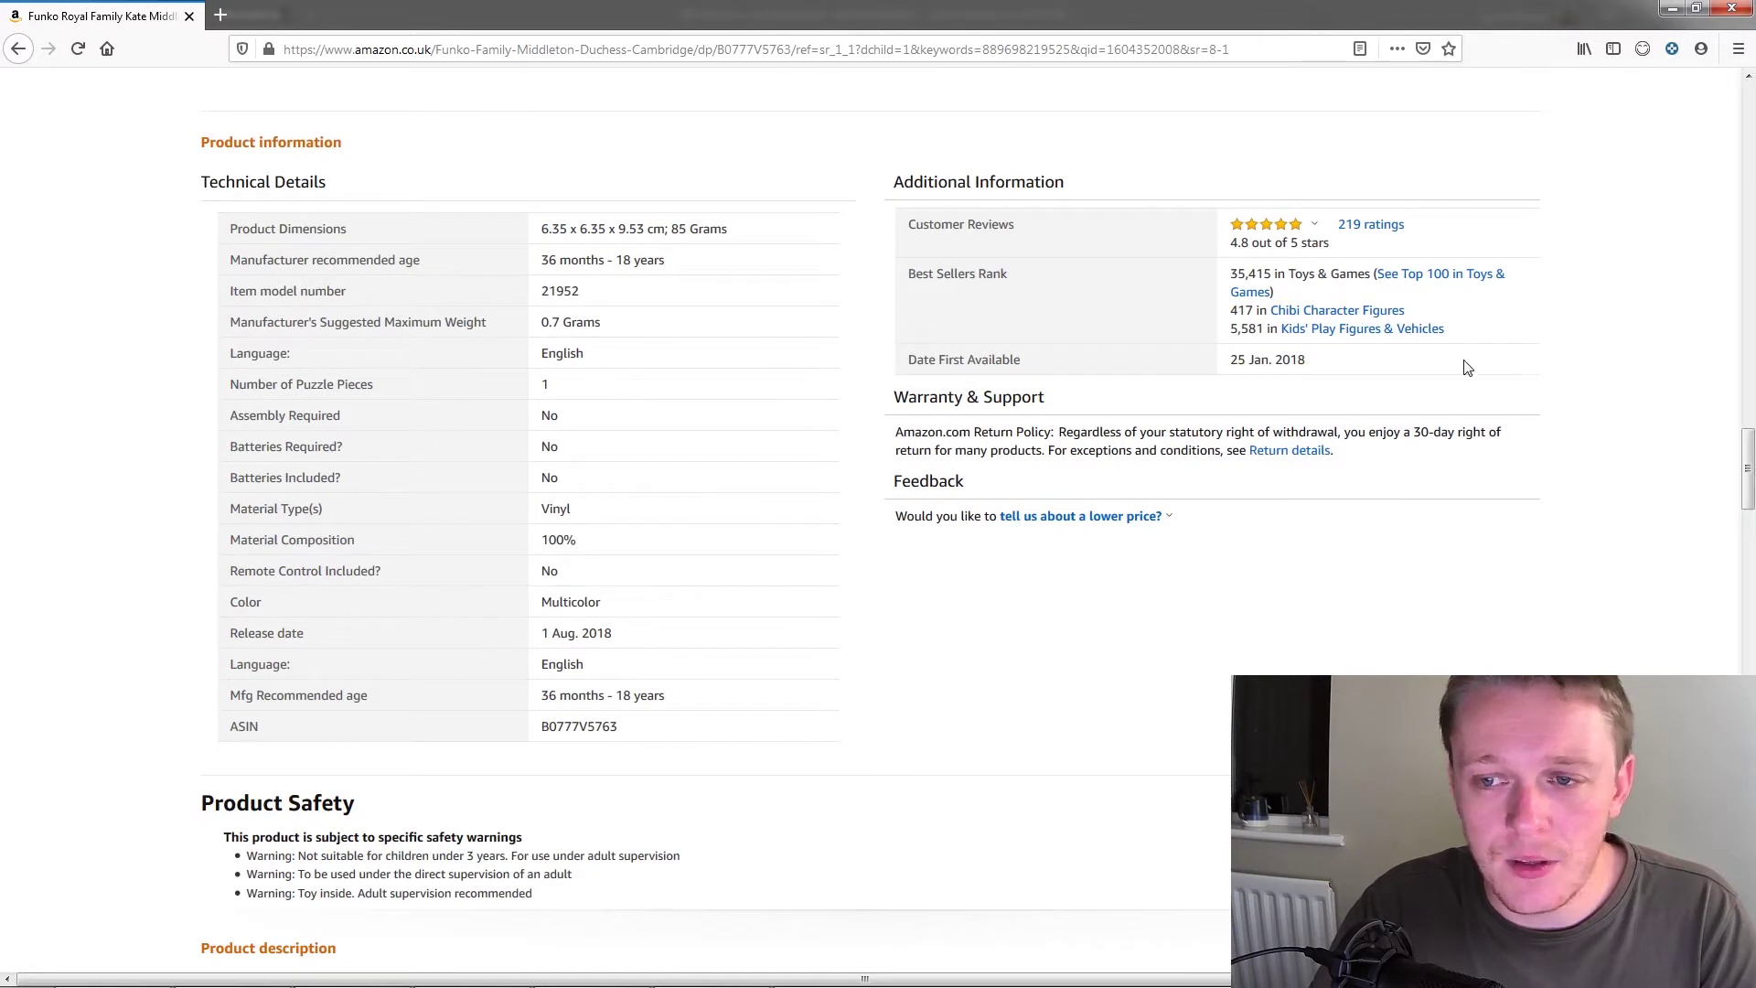
pyautogui.moveTo(647, 727); pyautogui.dragTo(549, 732)
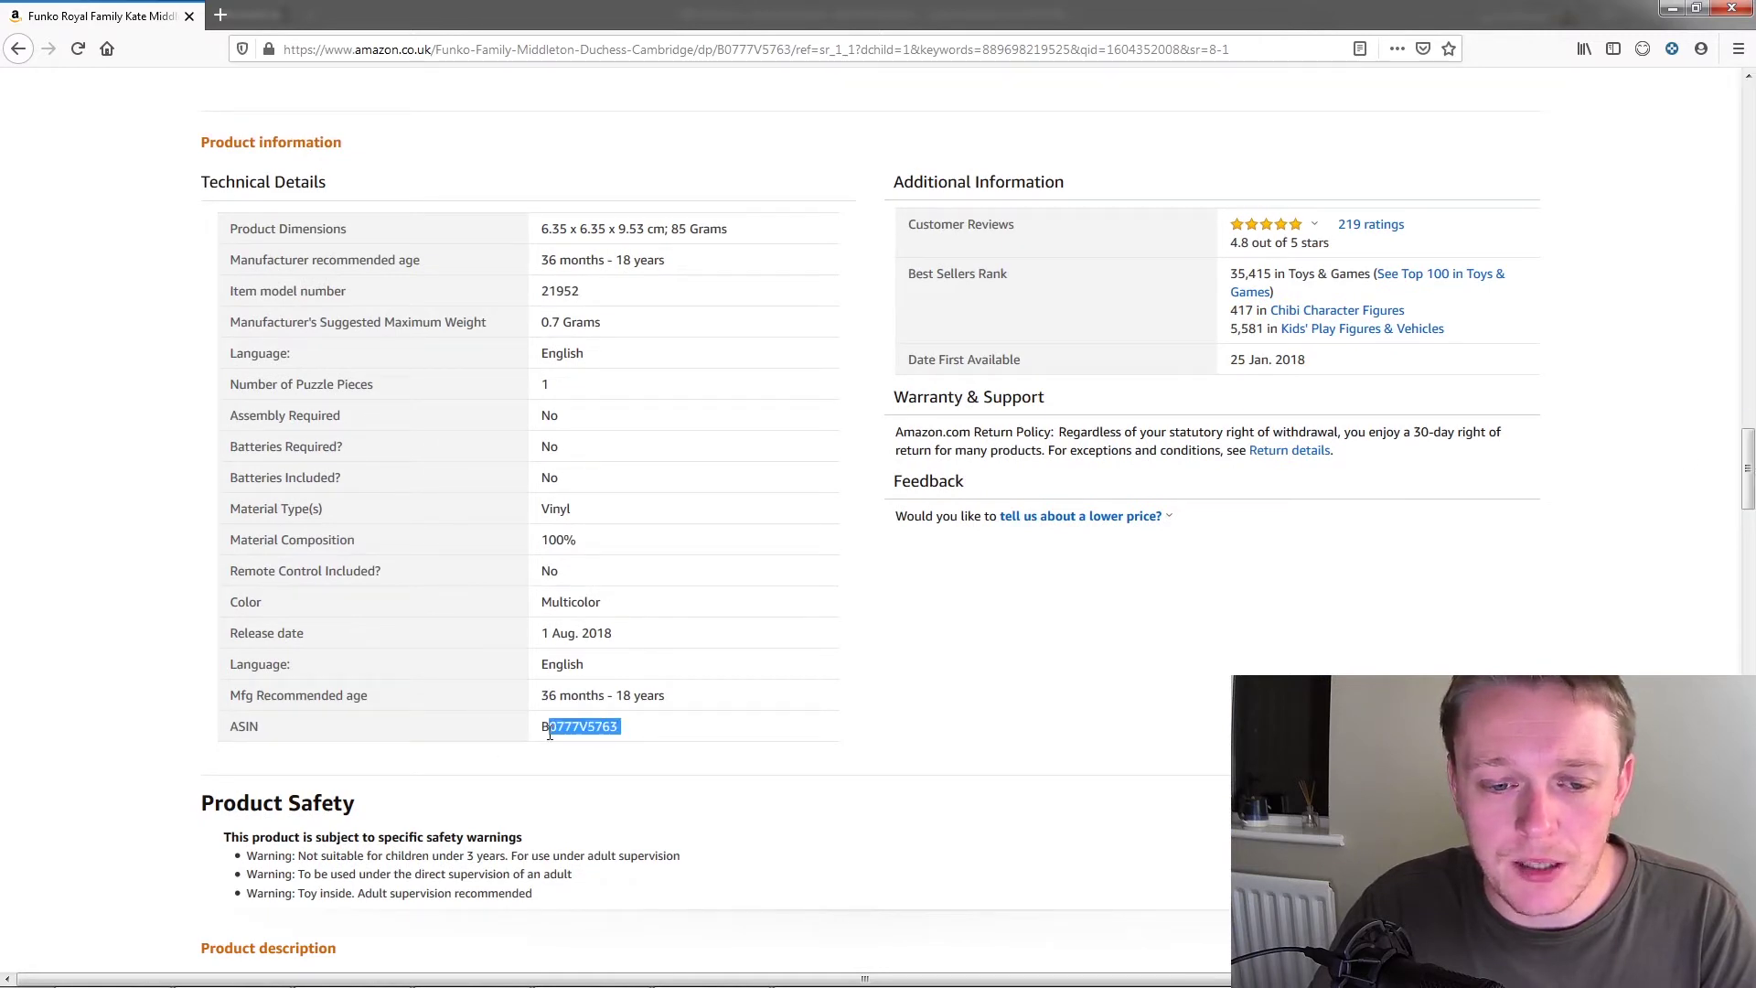
pyautogui.click(550, 735)
pyautogui.doubleClick(553, 729)
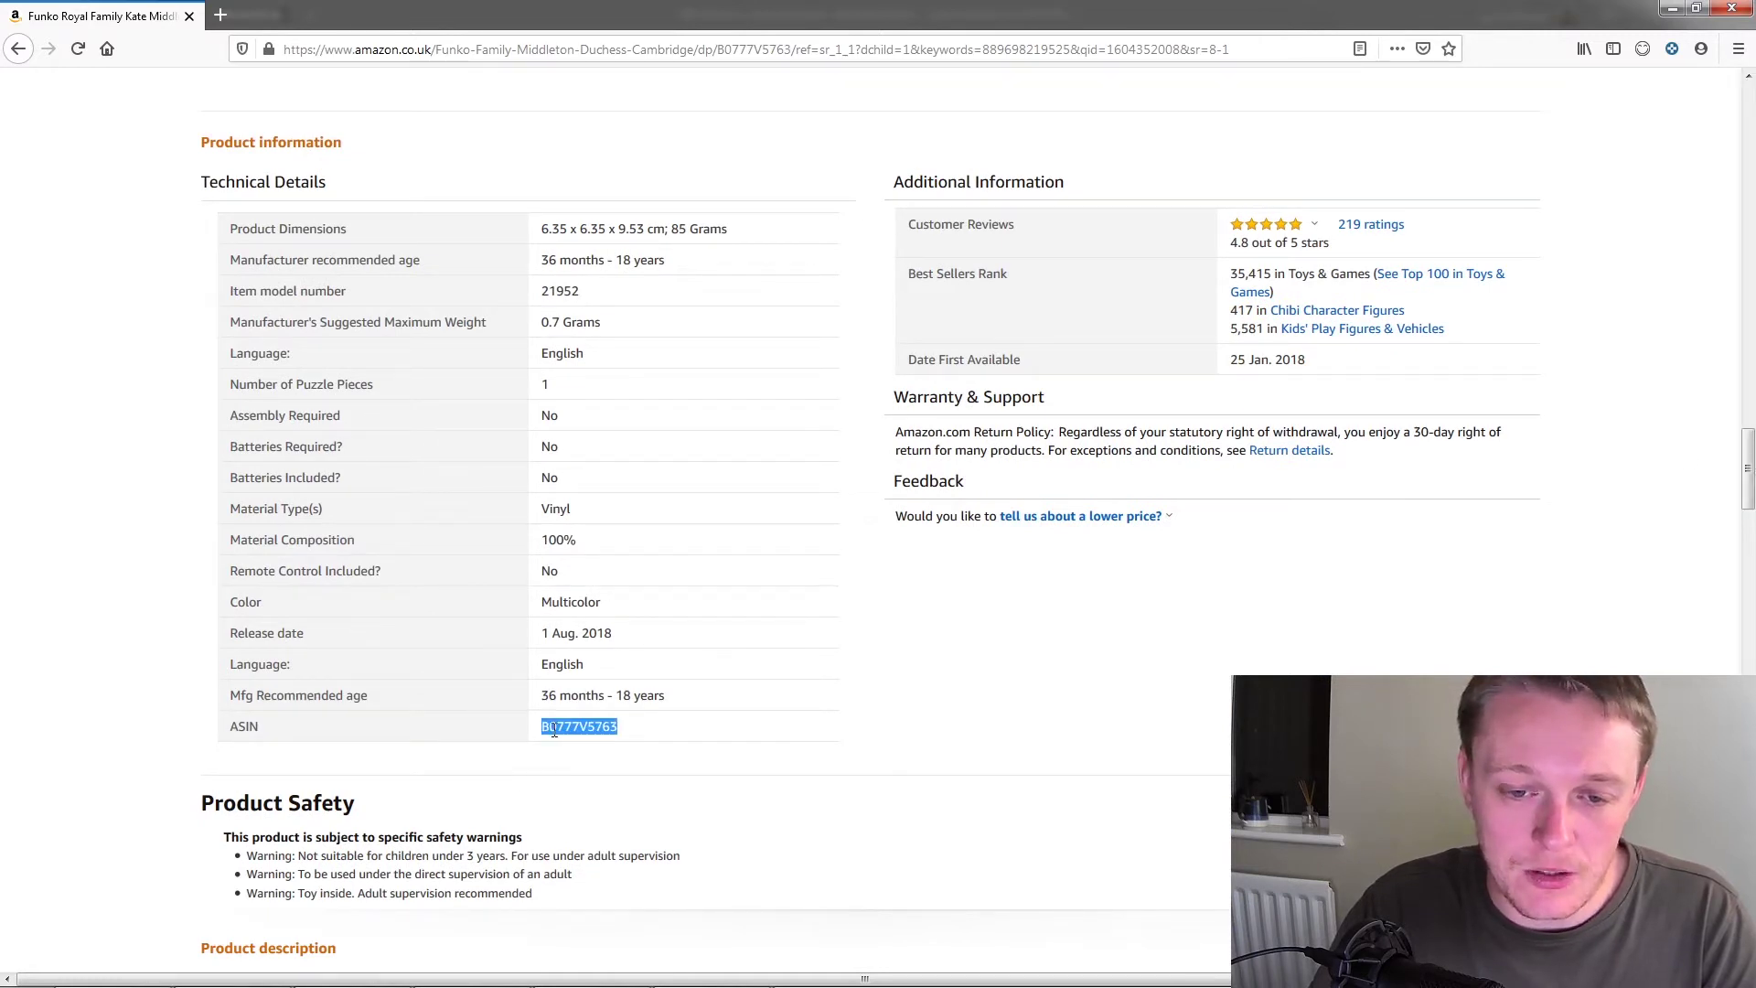
pyautogui.rightClick(579, 752)
pyautogui.click(700, 718)
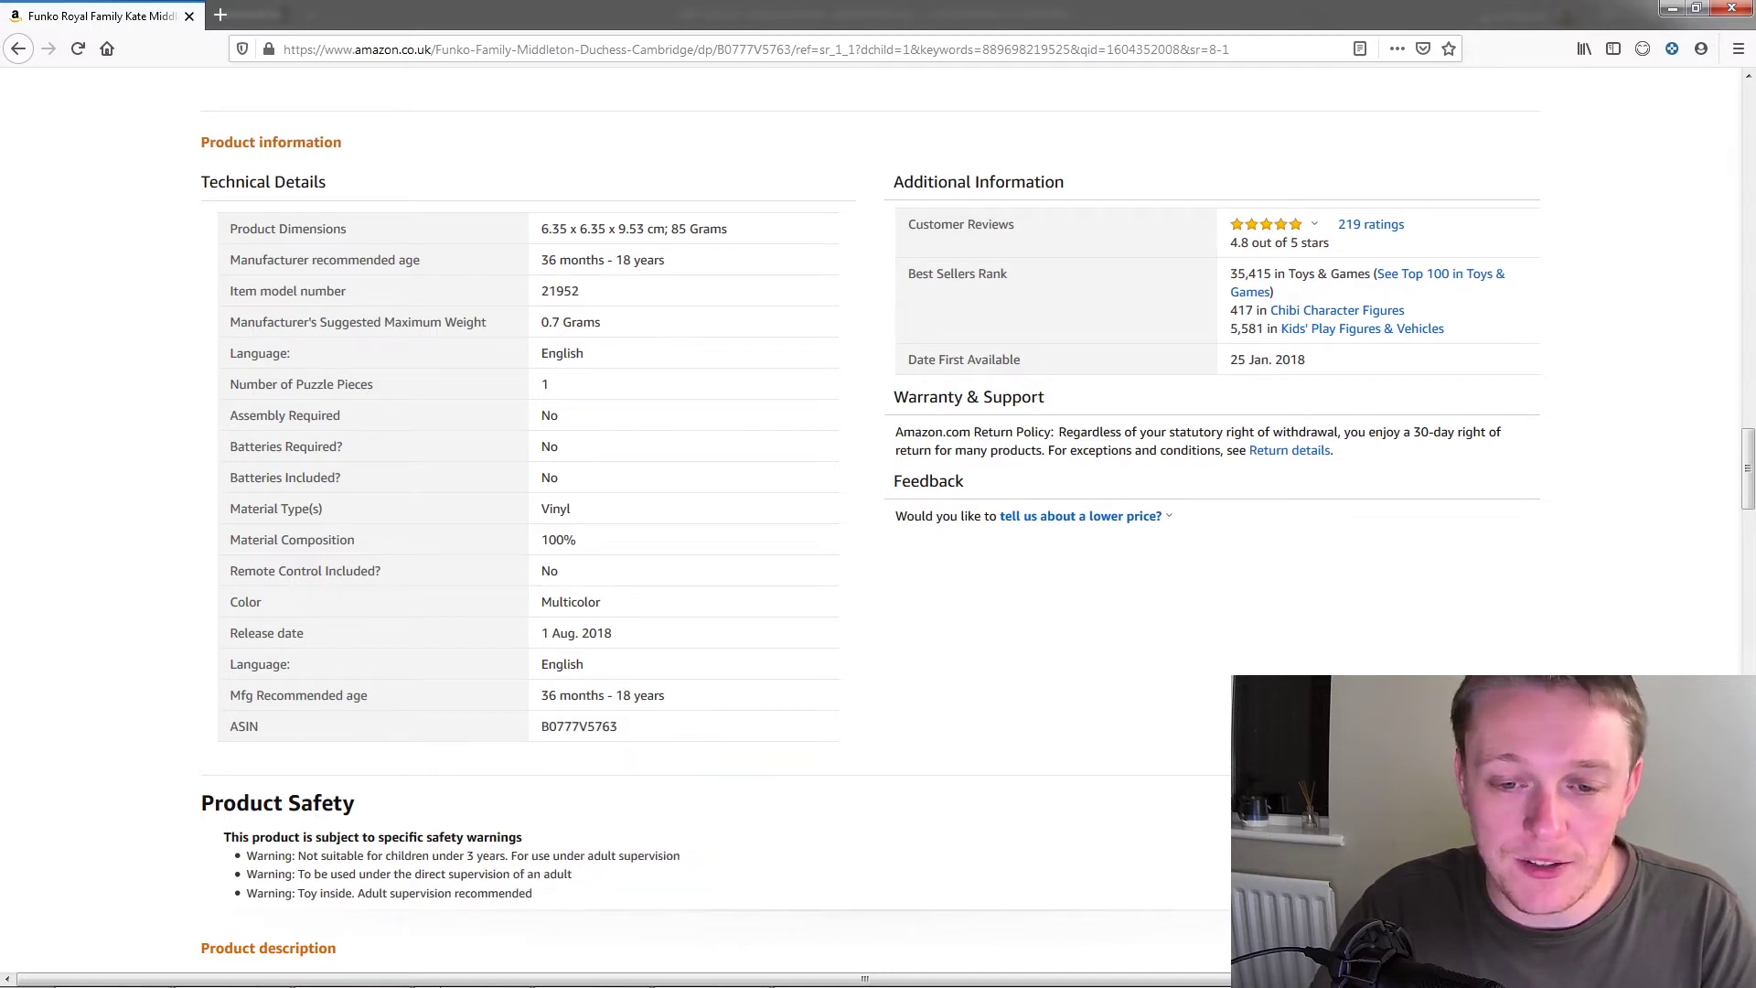
pyautogui.moveTo(393, 949)
pyautogui.click(1182, 974)
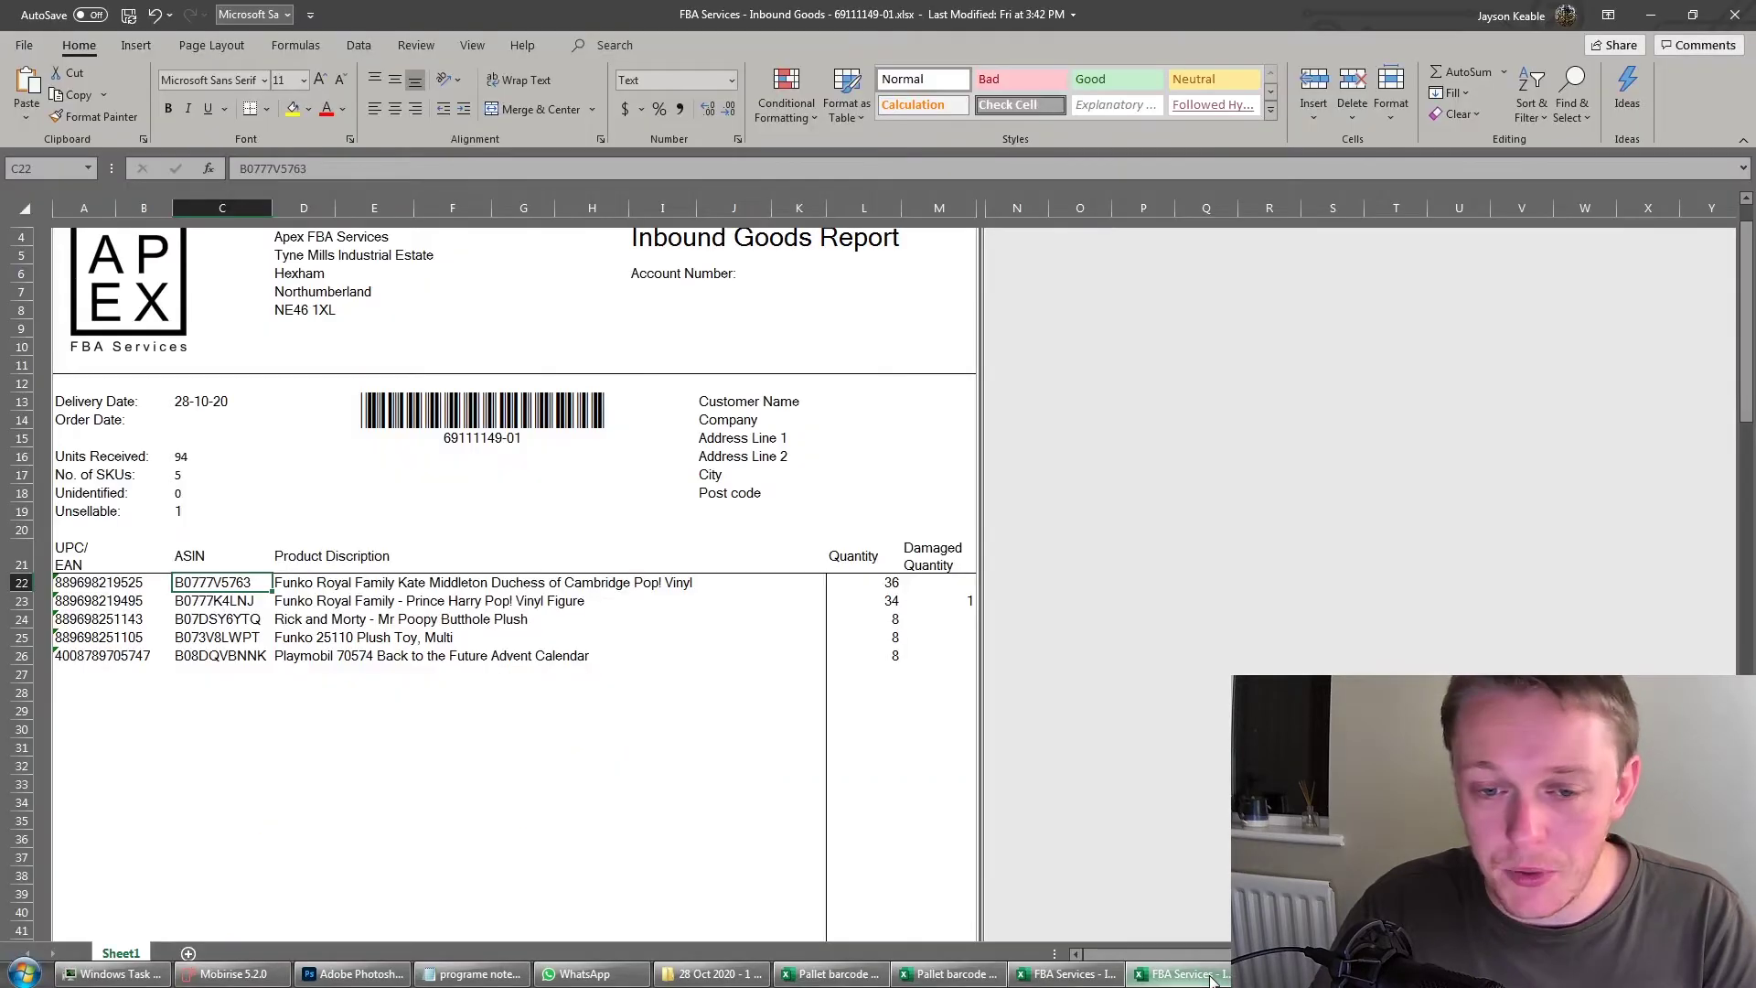
# - Check the description in D22 and barcode in A22, then scroll the Amazon product page to the top
pyautogui.click(377, 591)
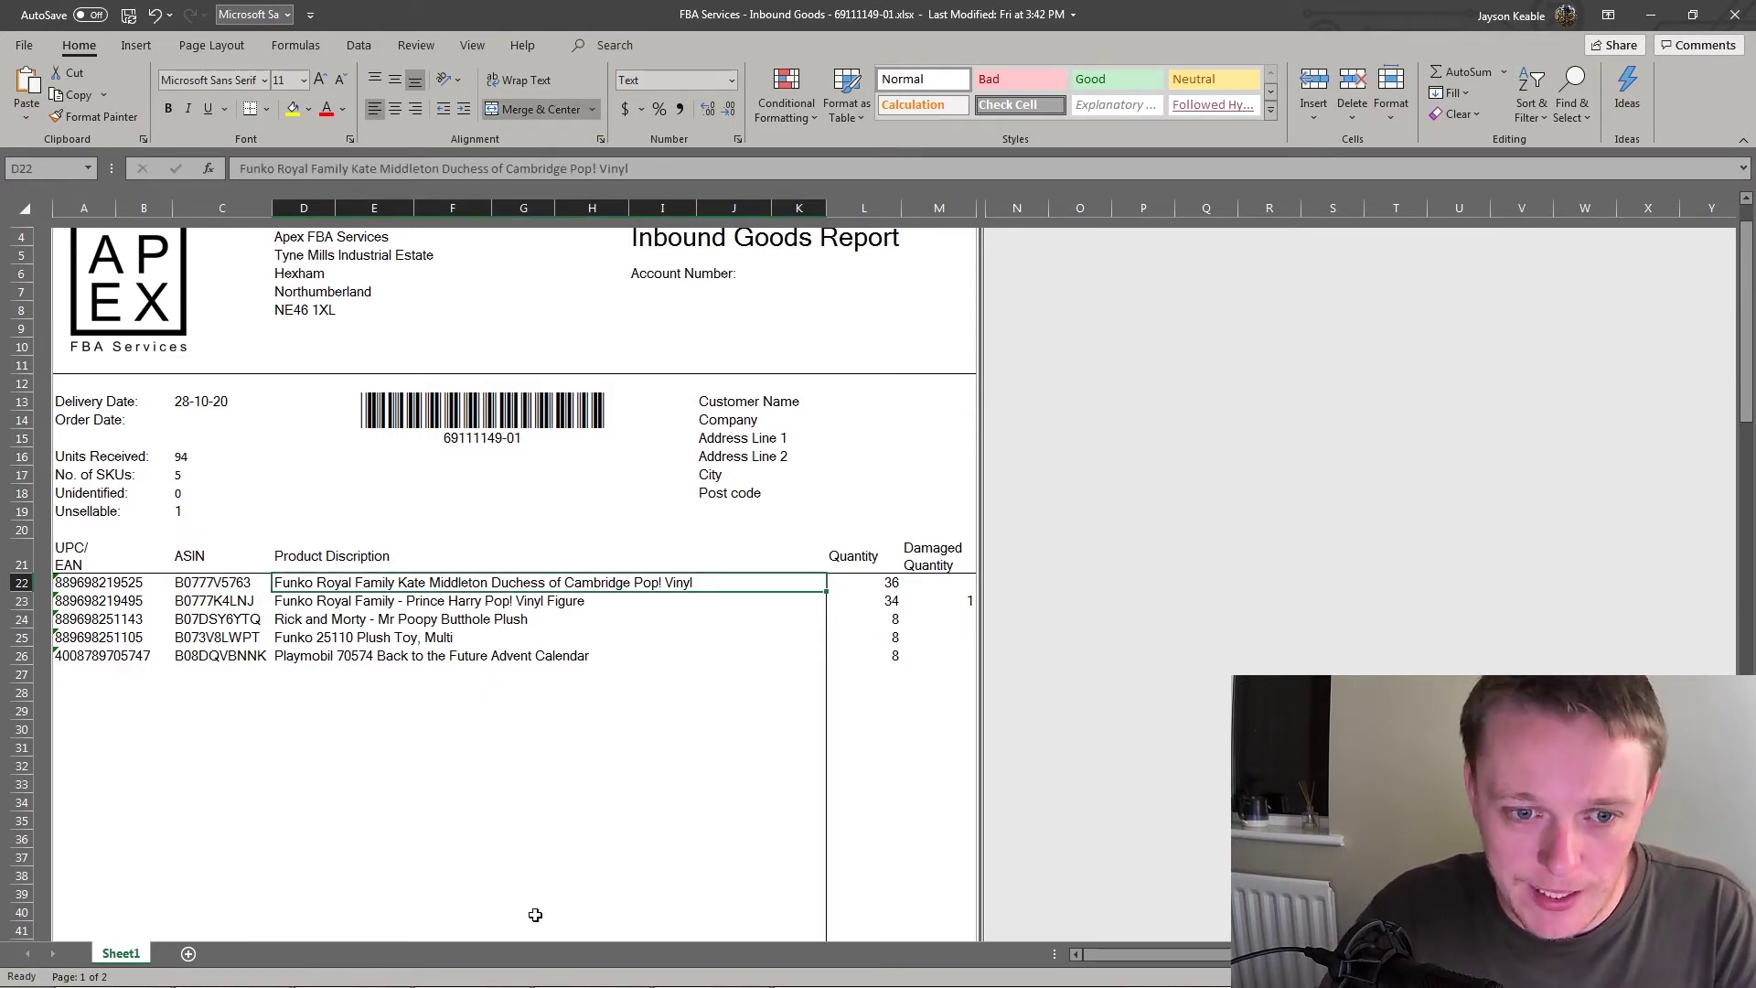
pyautogui.click(140, 584)
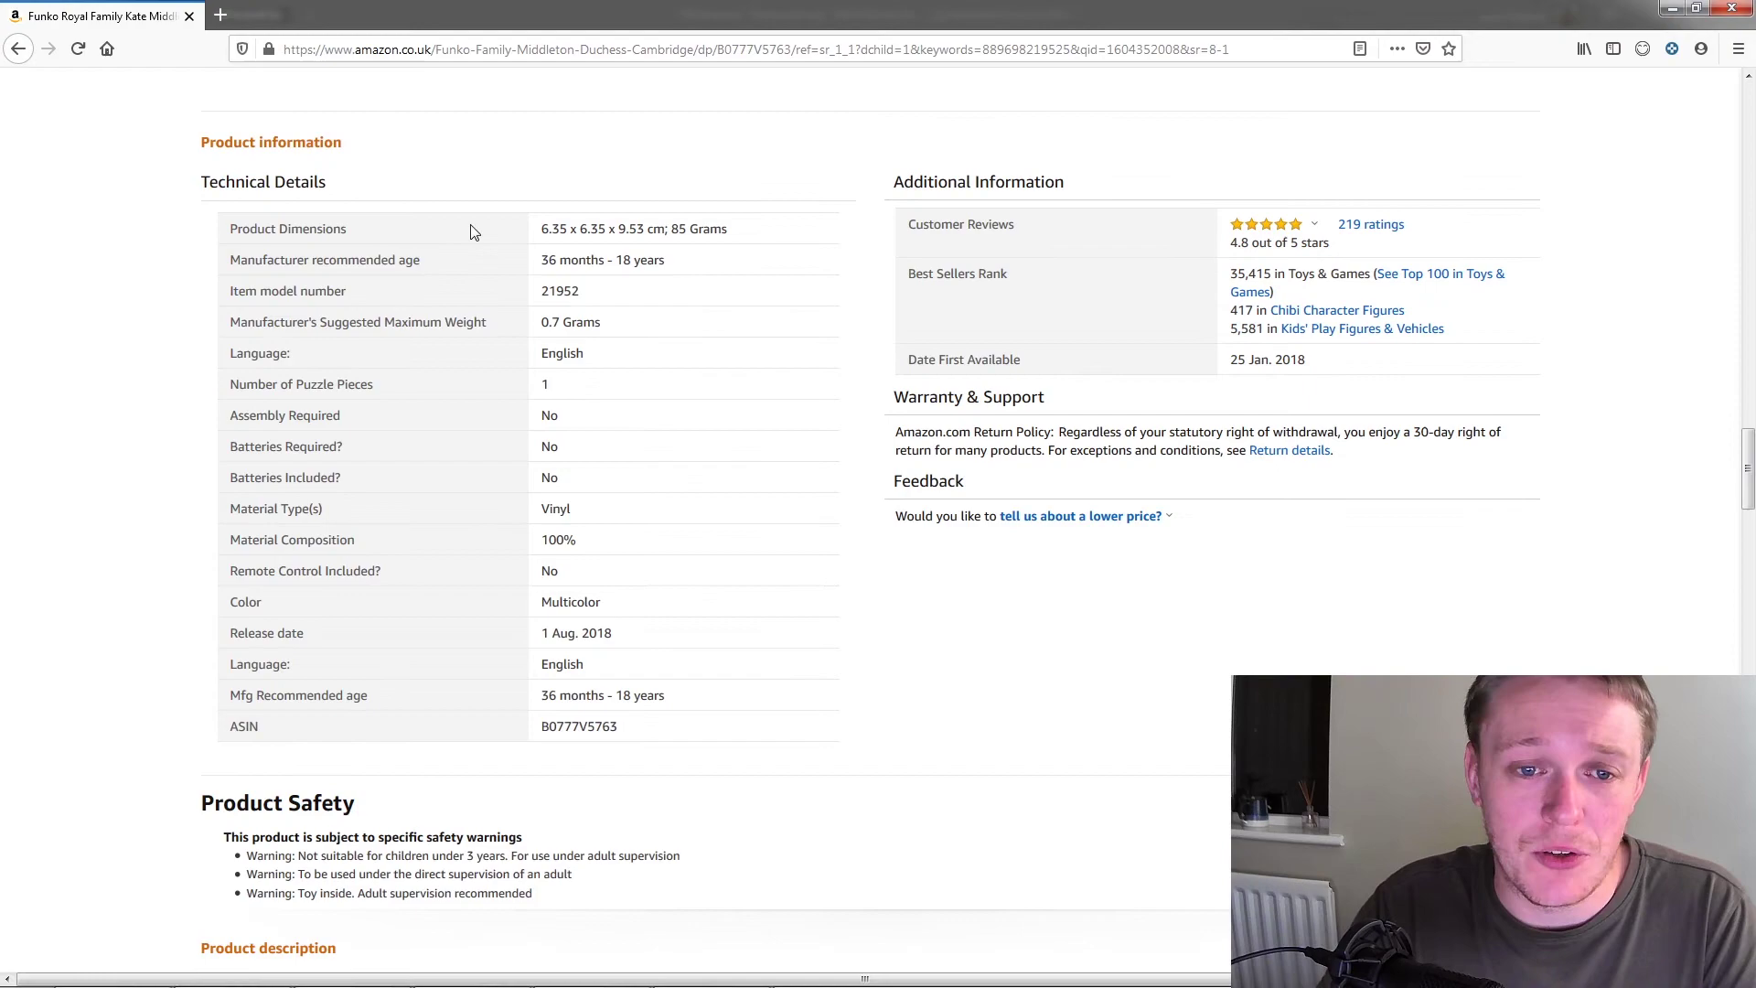
pyautogui.scroll(20, 475, 232)
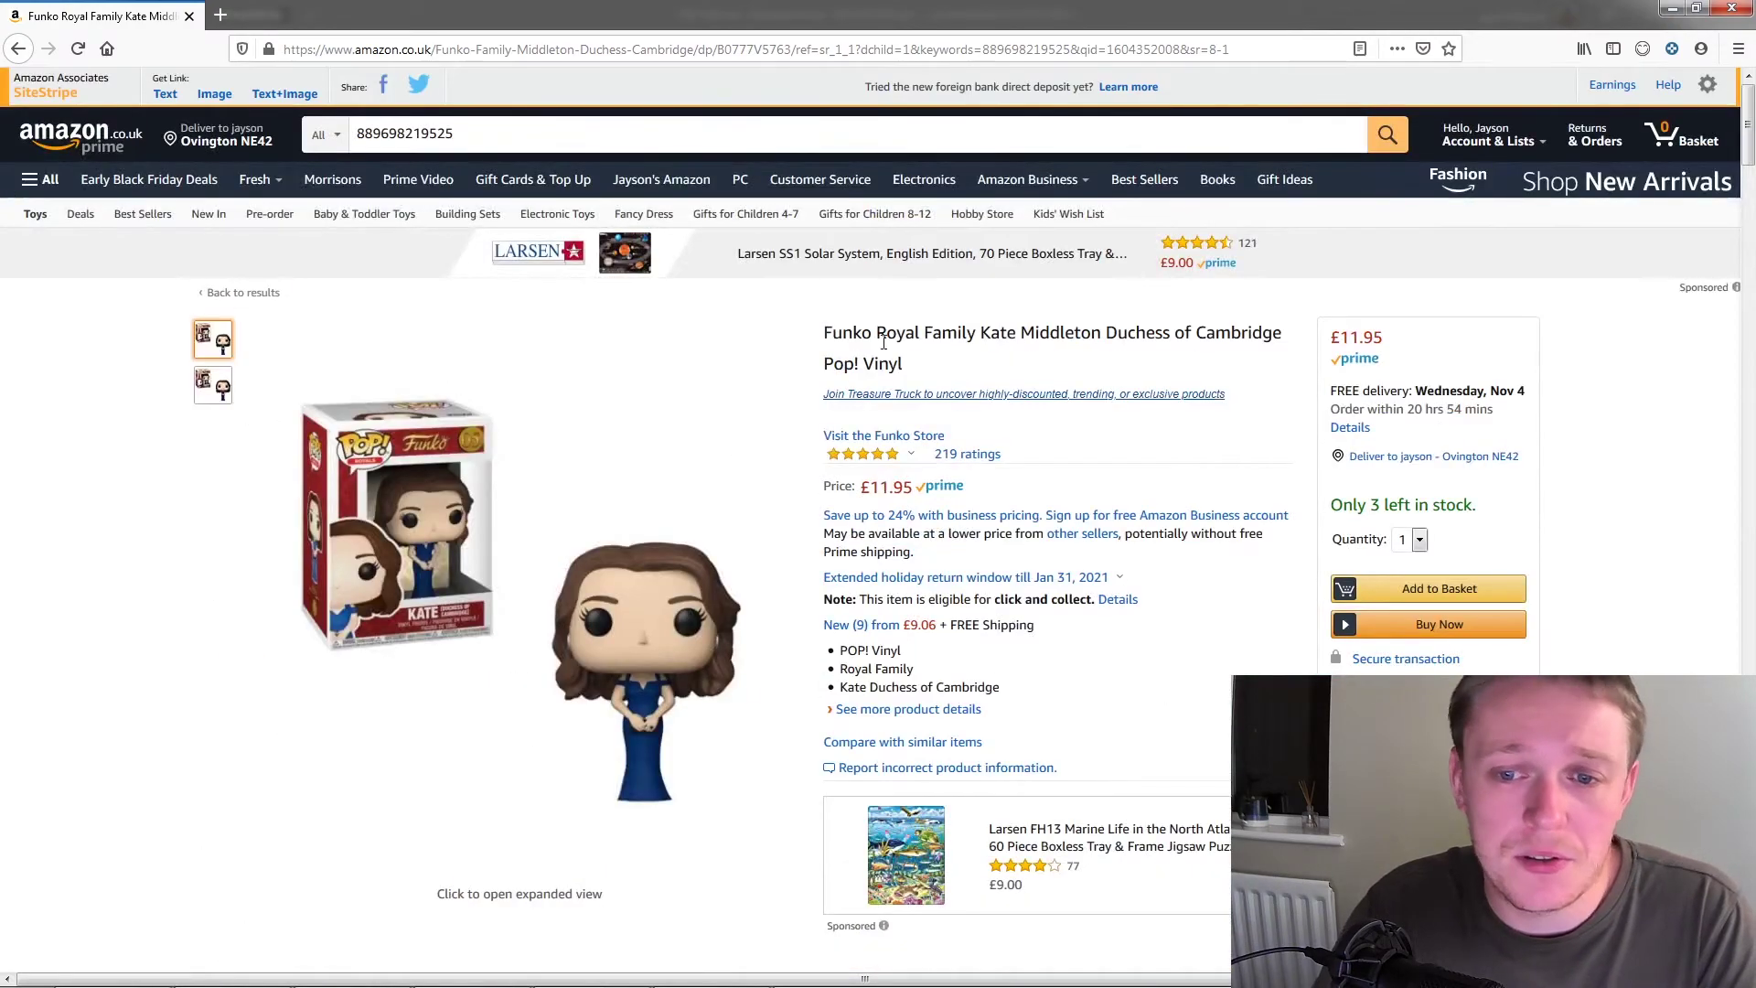
# - Locate and select ASIN B0777V5763 in the Kate Middleton product details, then minimise Firefox
pyautogui.moveTo(832, 351); pyautogui.dragTo(962, 381)
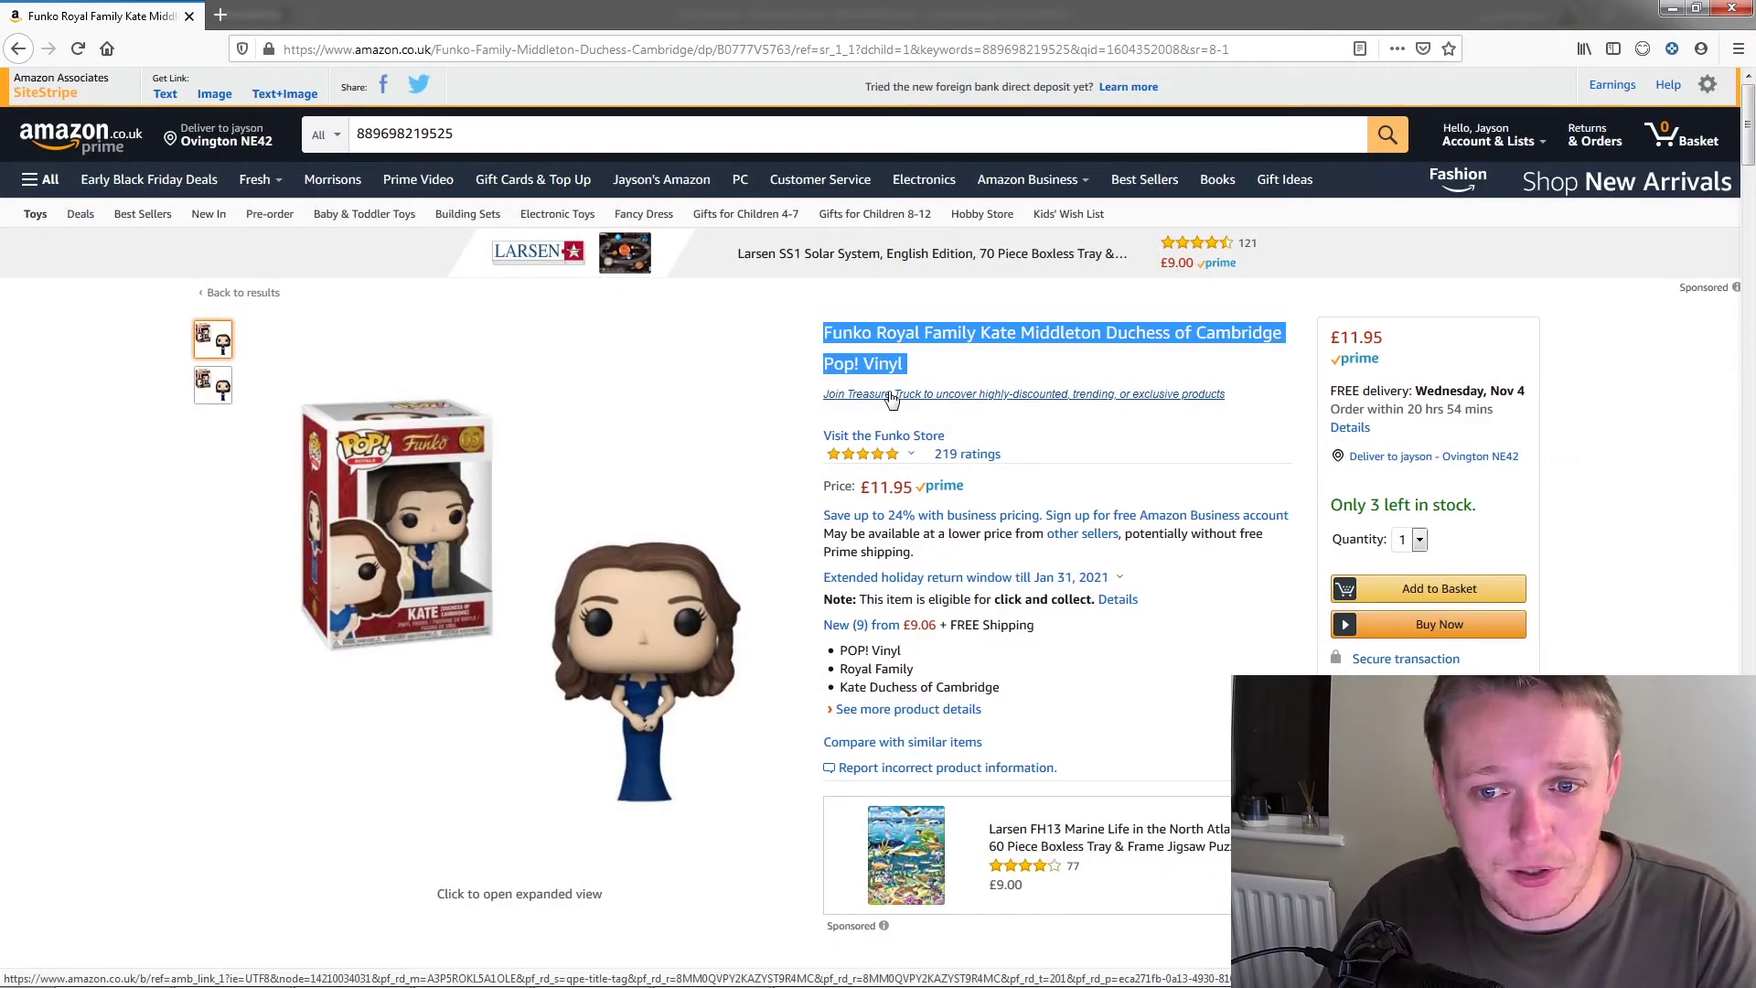
pyautogui.scroll(-20, 828, 463)
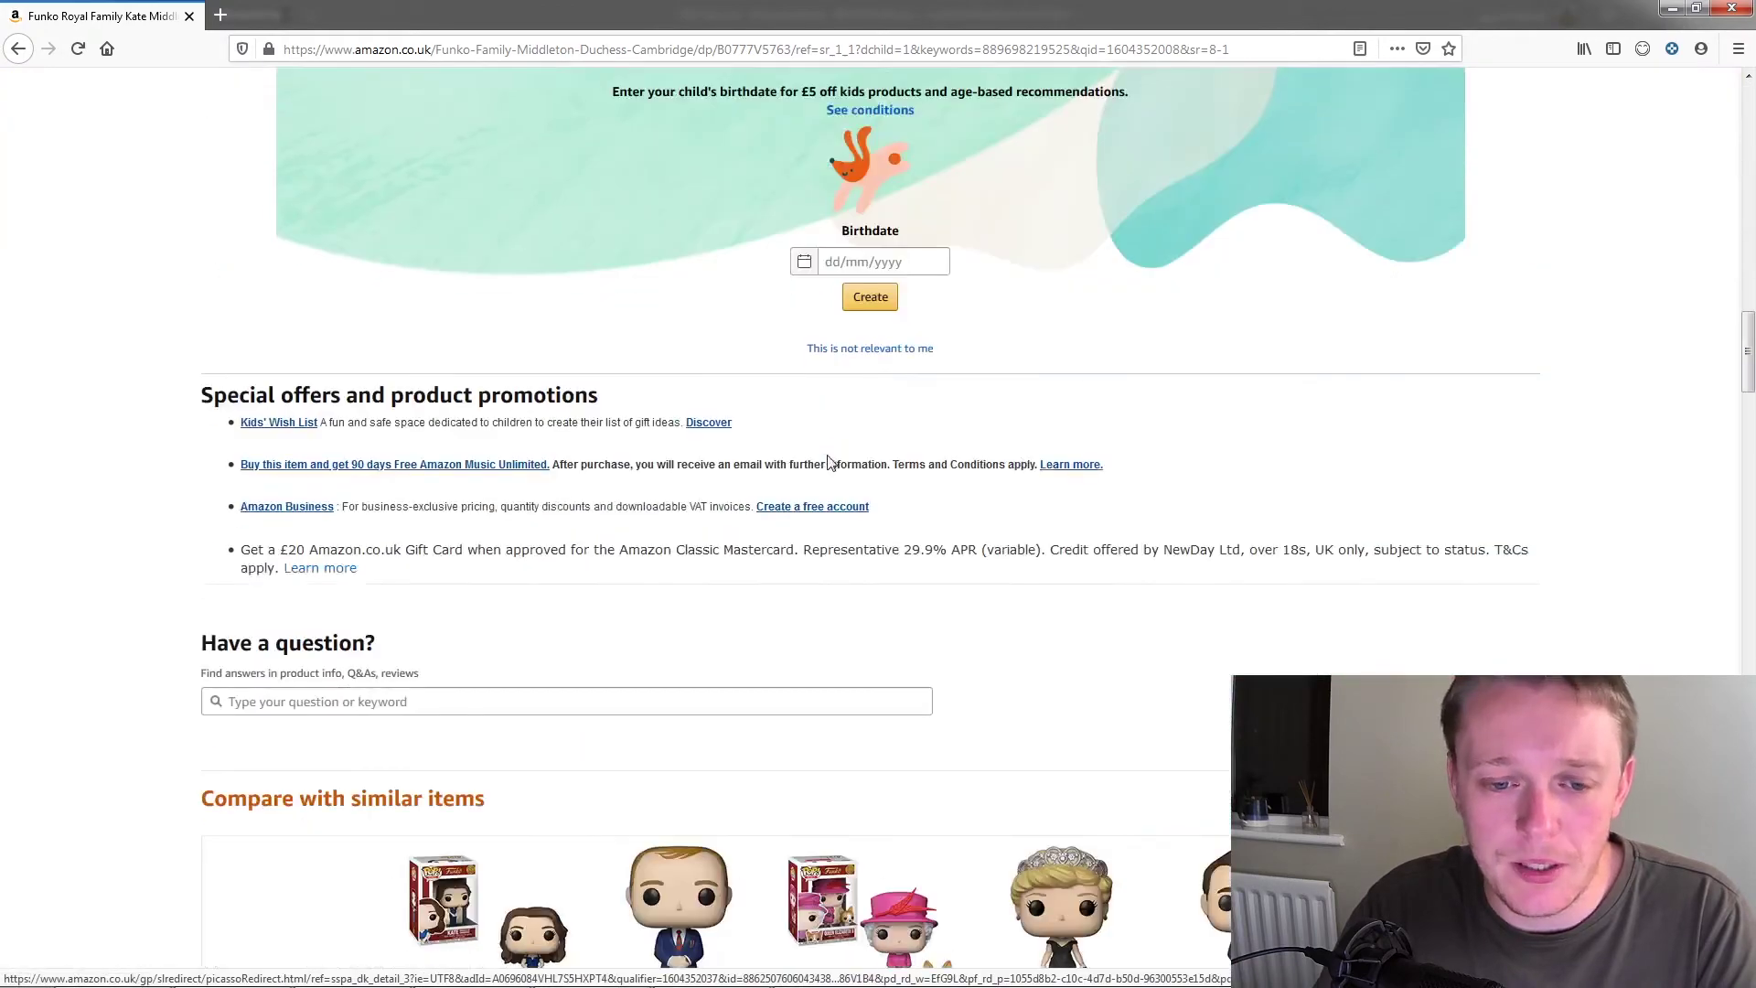
pyautogui.scroll(-15, 788, 467)
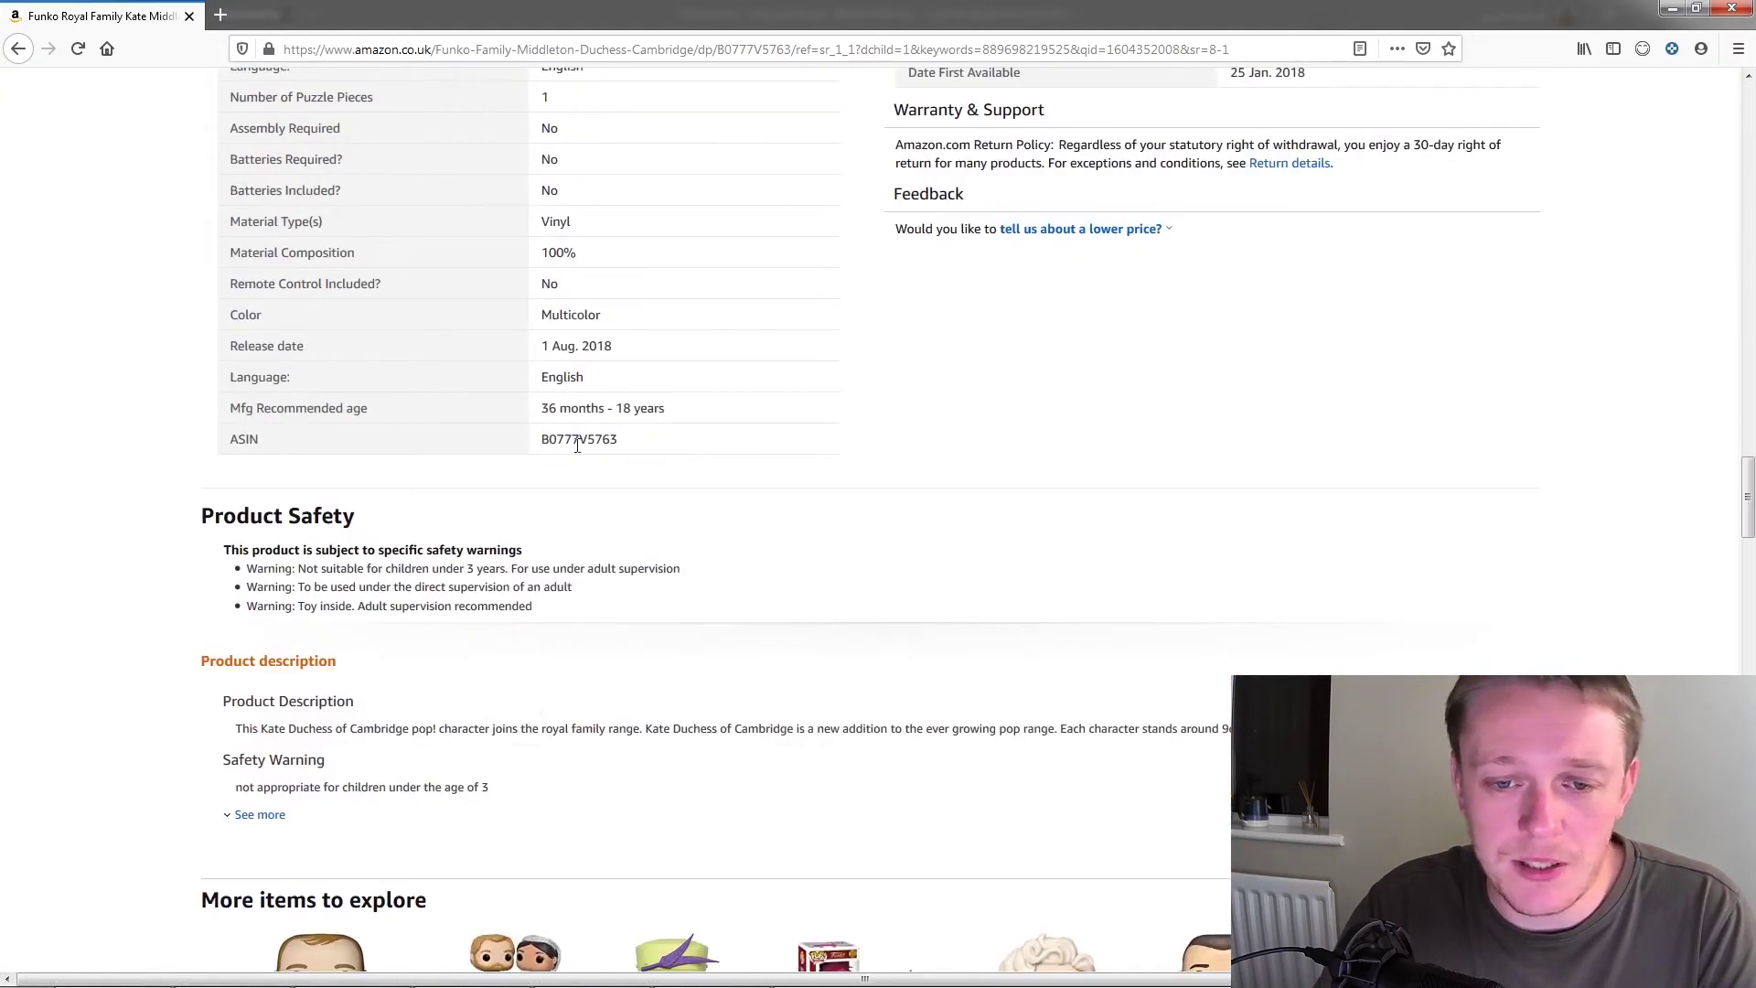
pyautogui.doubleClick(550, 439)
pyautogui.click(664, 460)
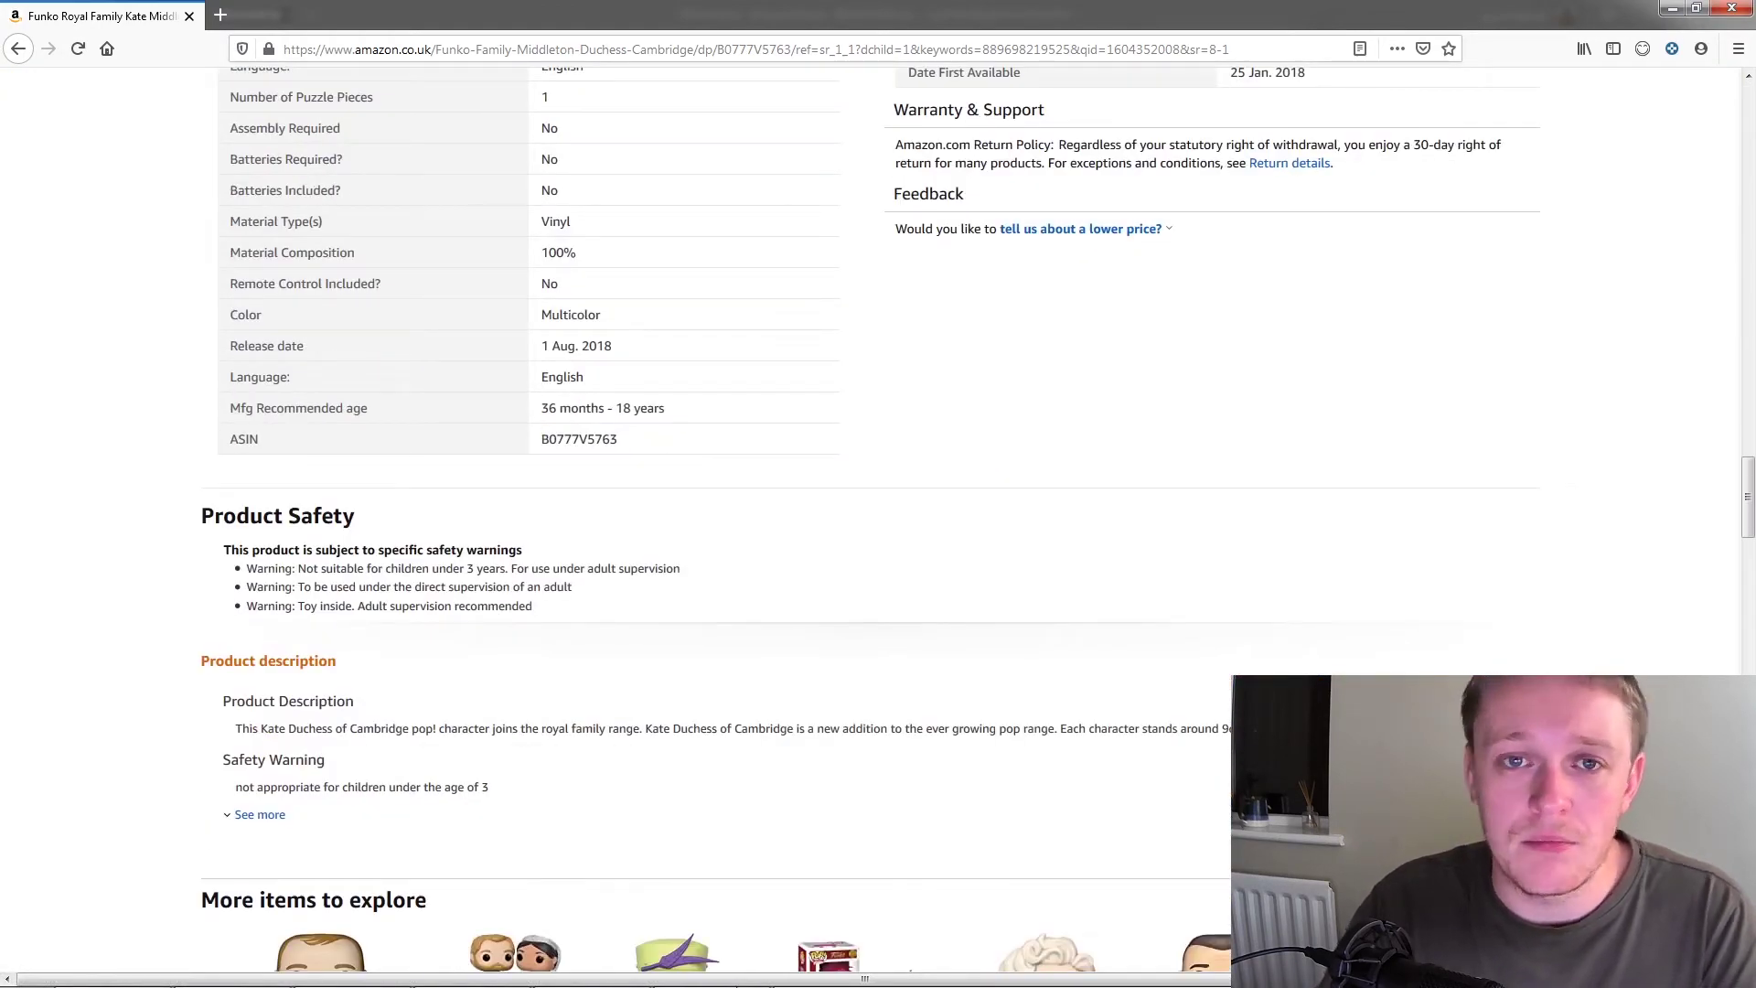
pyautogui.moveTo(709, 973)
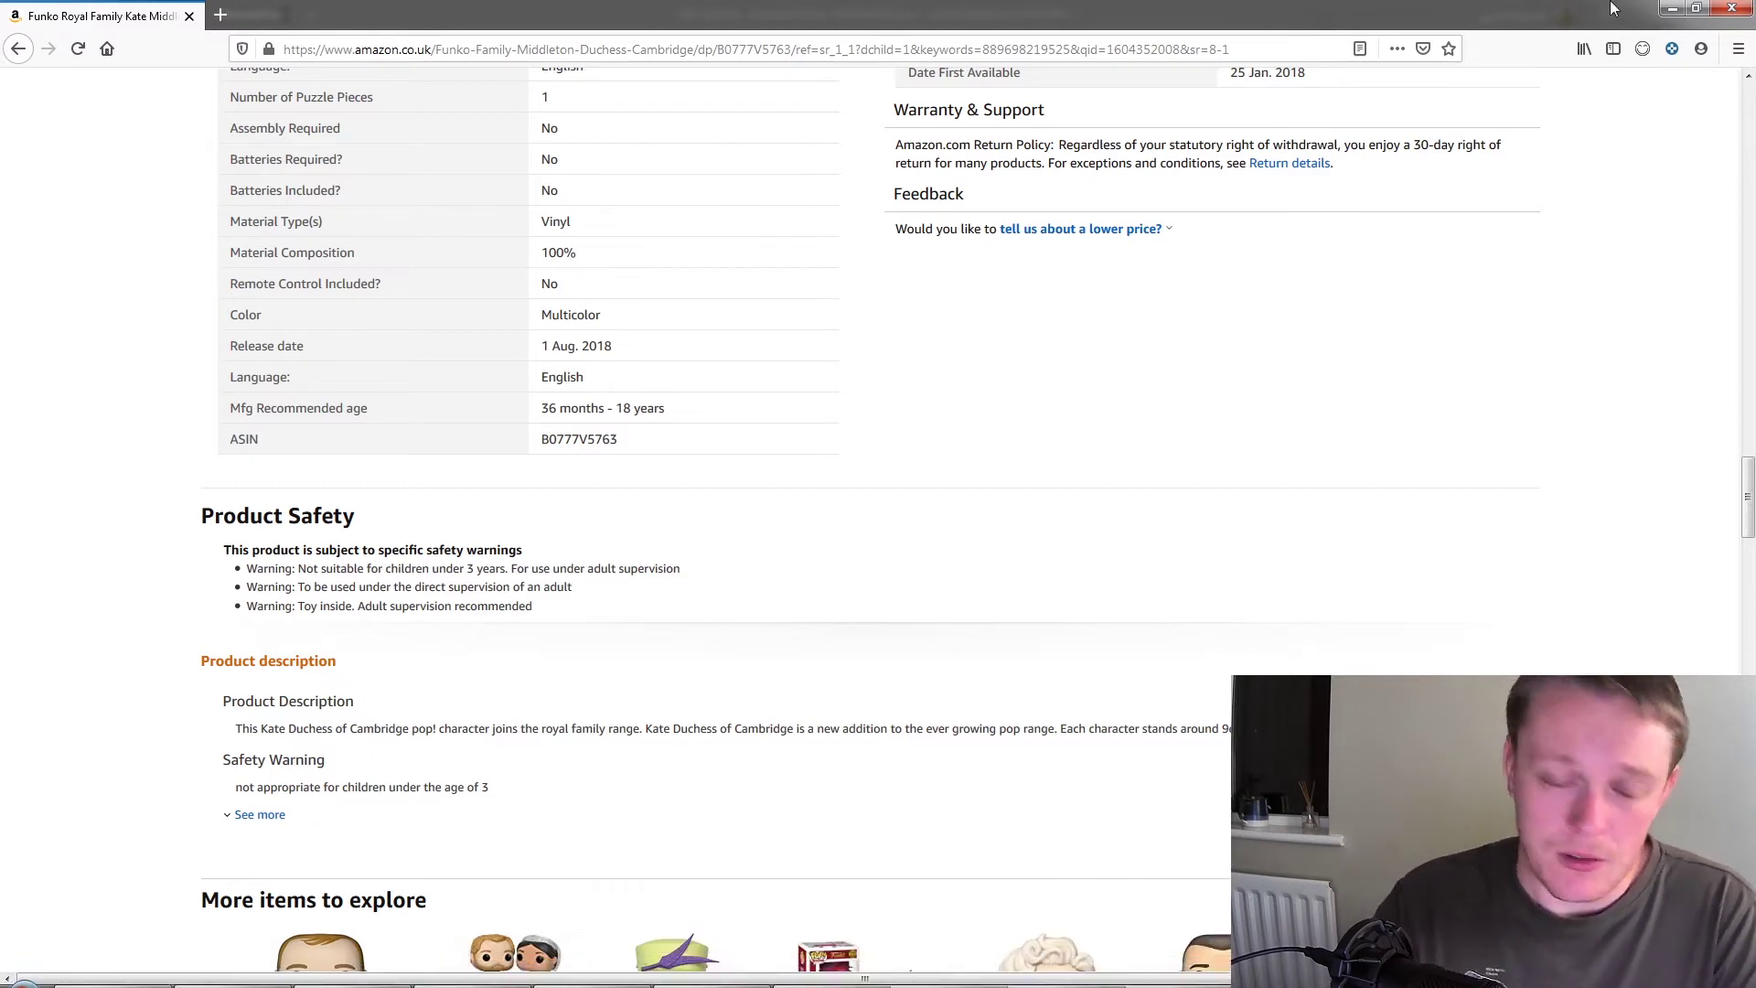
pyautogui.click(1668, 9)
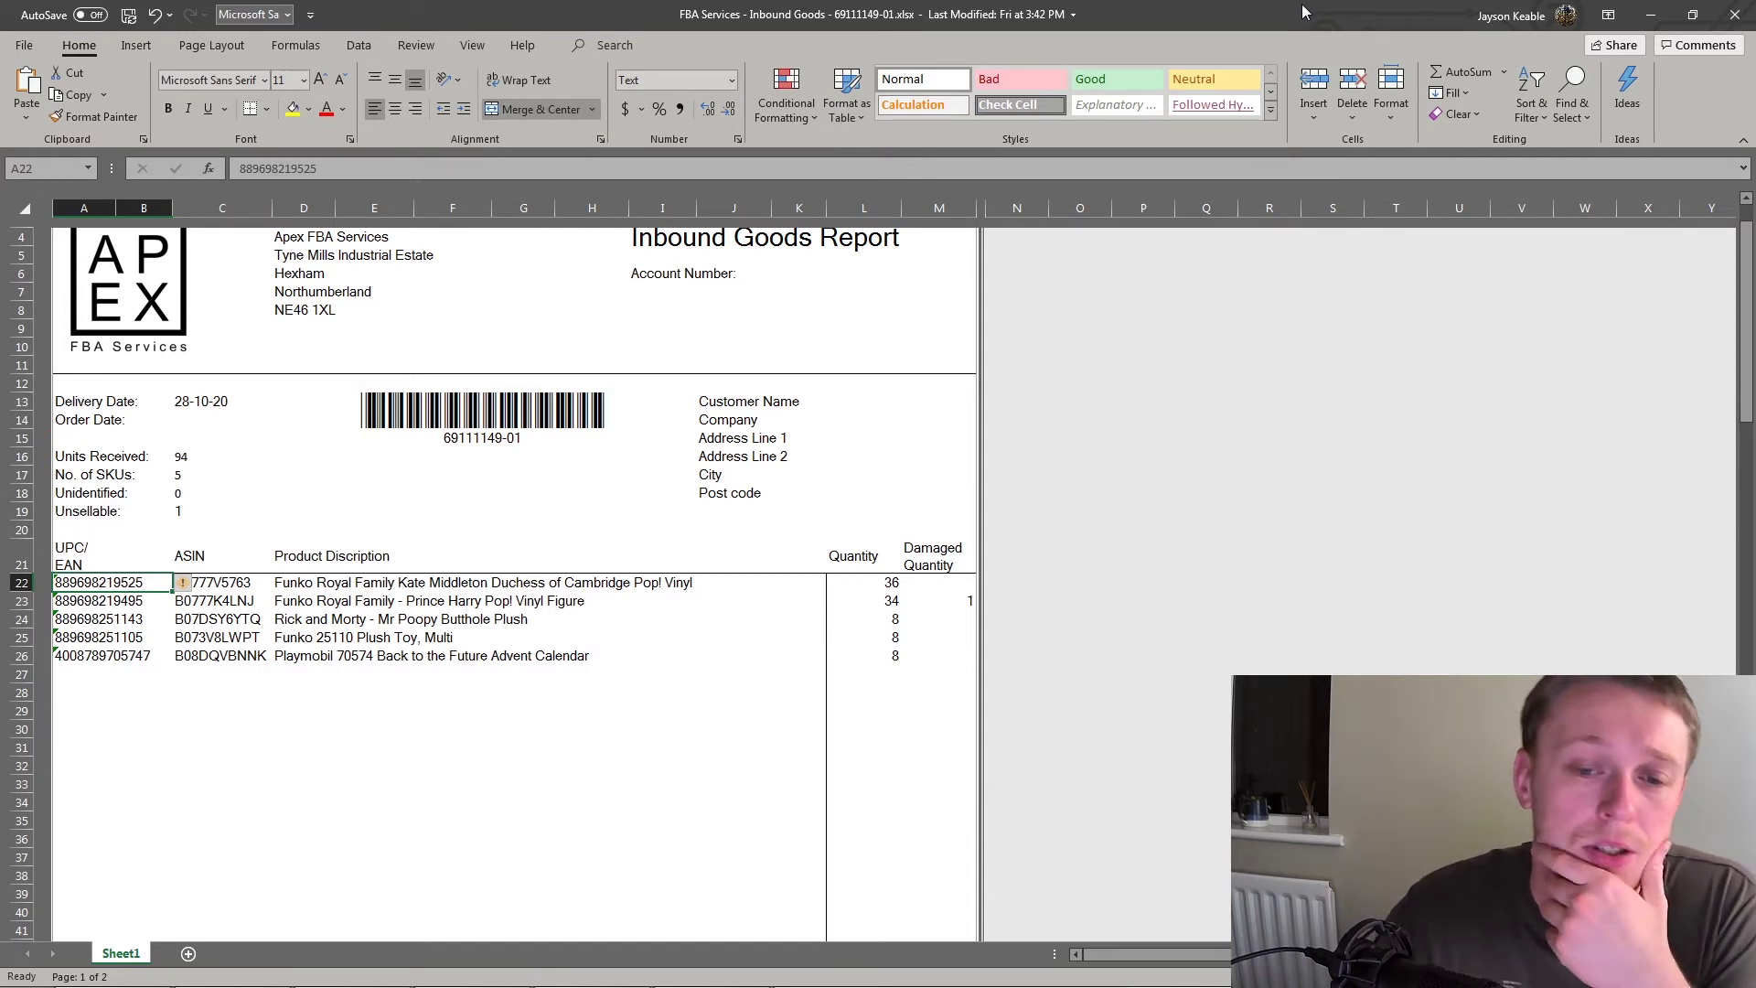
# - Scroll to the report header, select pallet barcode cell E13, and bring photo 20201028_125324.jpg over the report
pyautogui.click(553, 675)
pyautogui.click(110, 686)
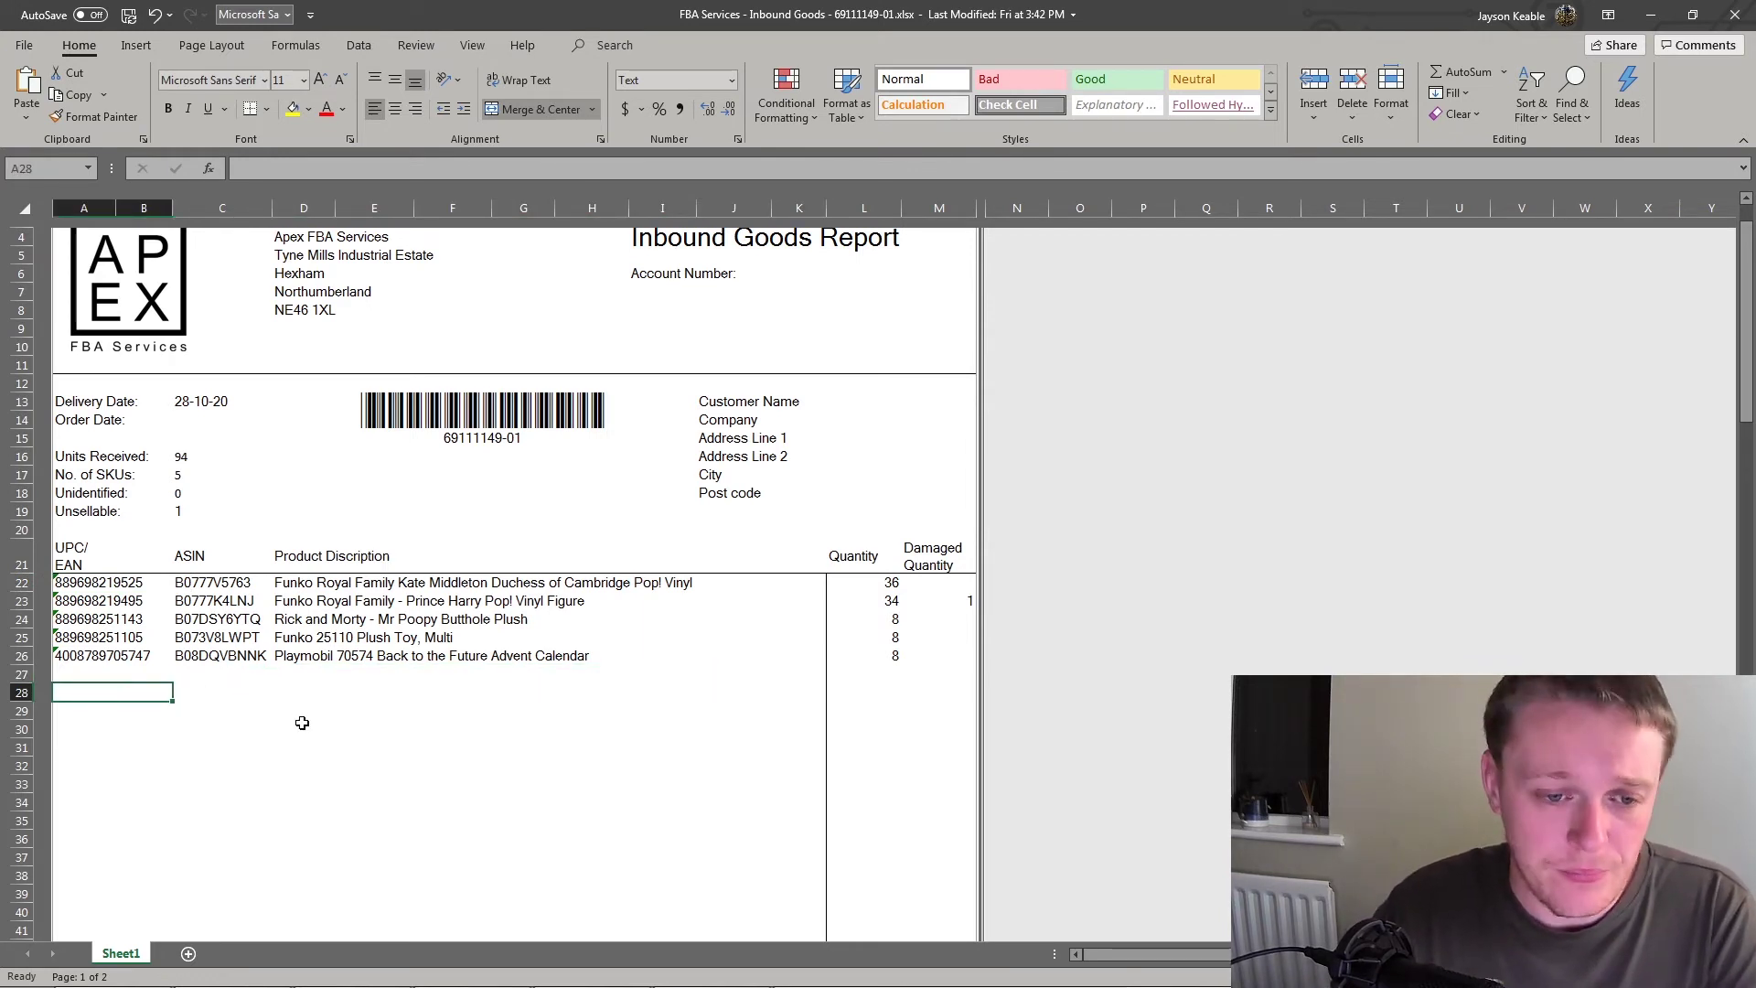
pyautogui.moveTo(302, 986)
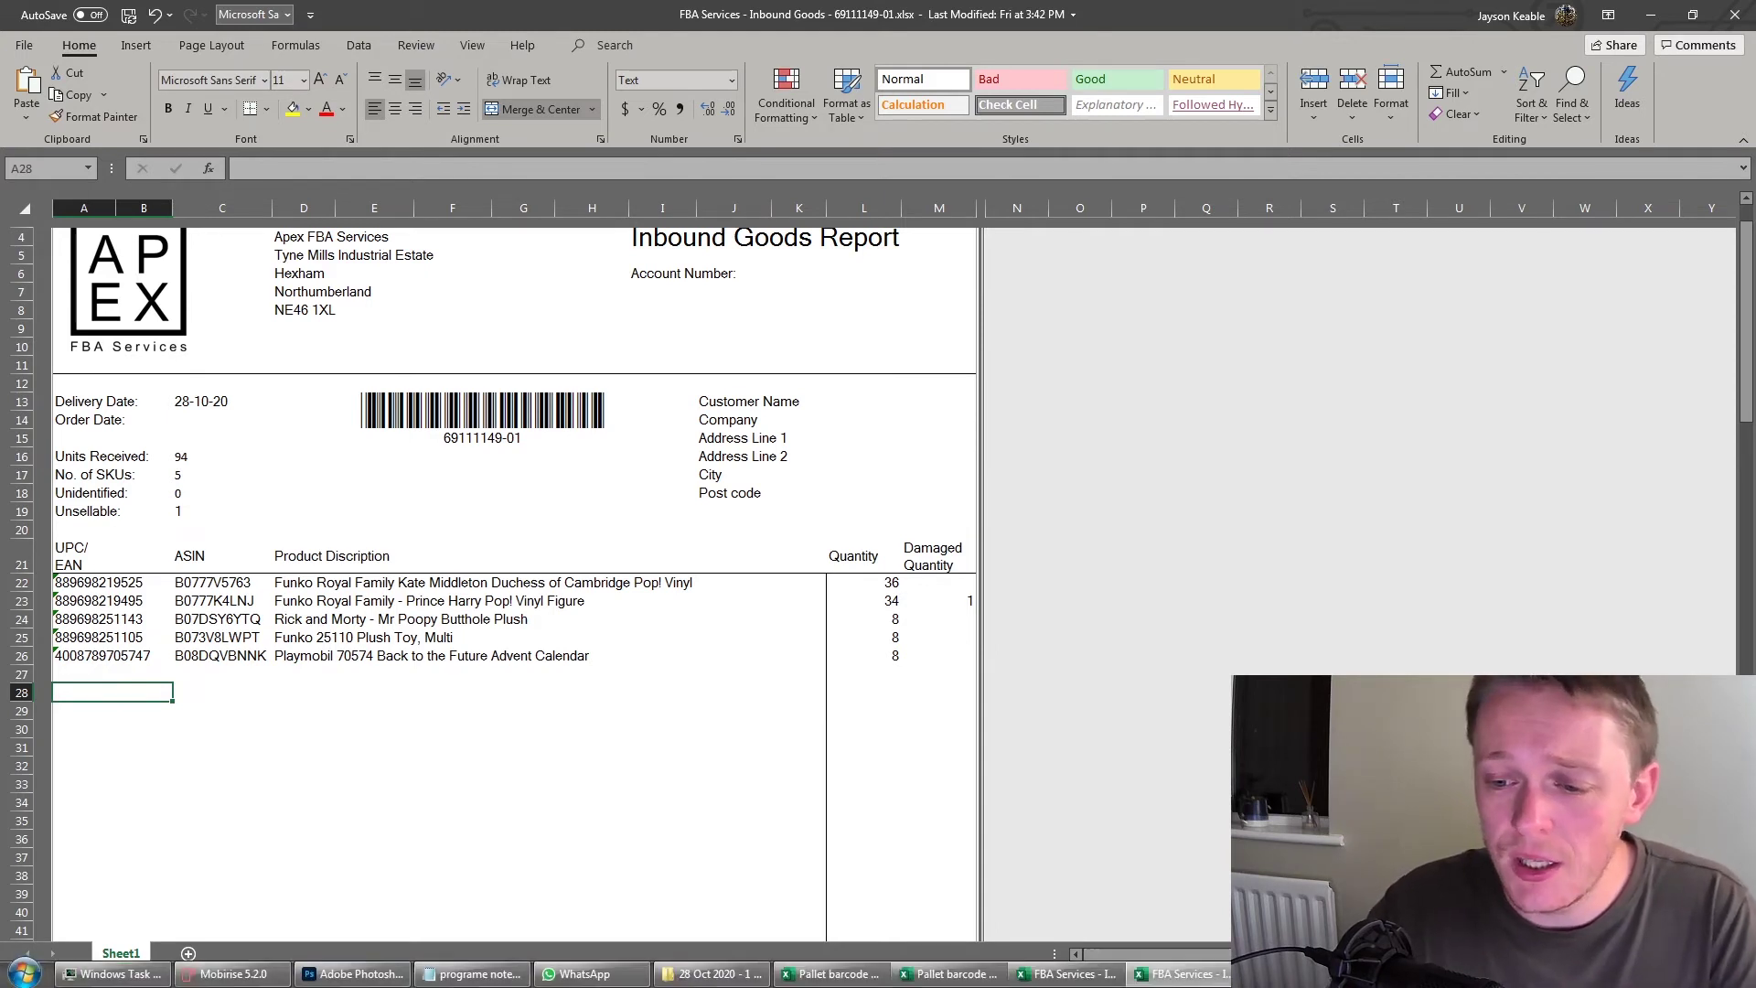
pyautogui.click(687, 769)
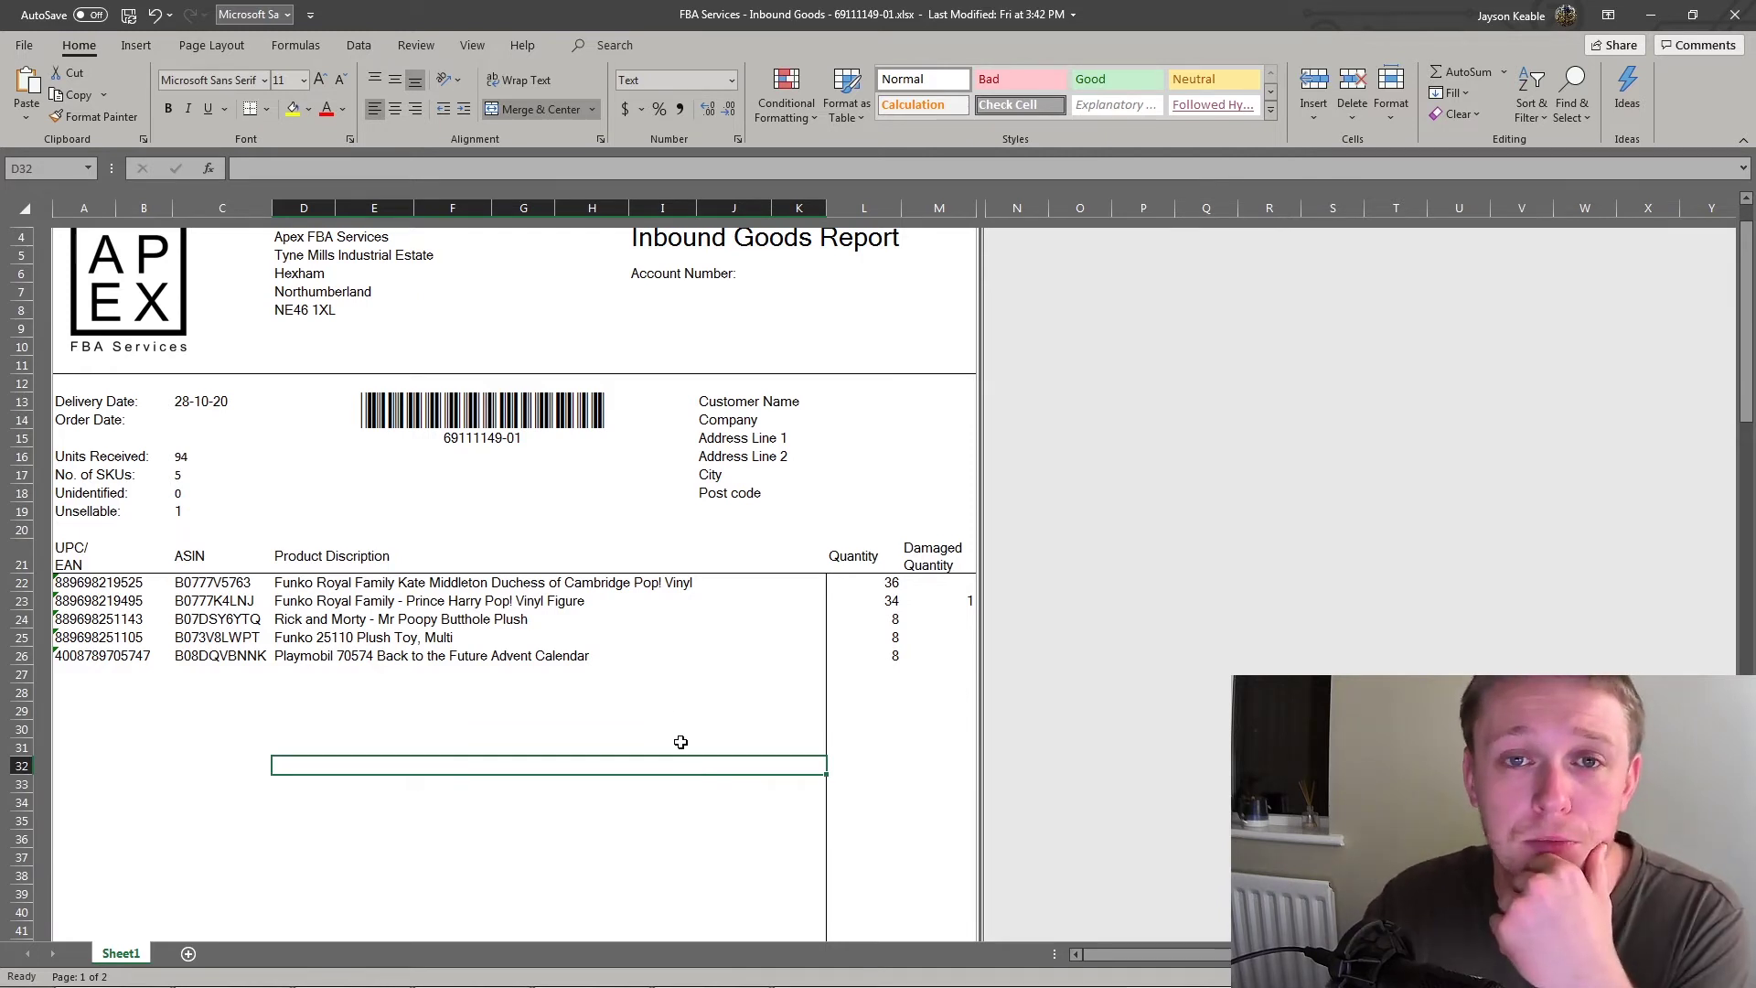
pyautogui.scroll(1, 660, 713)
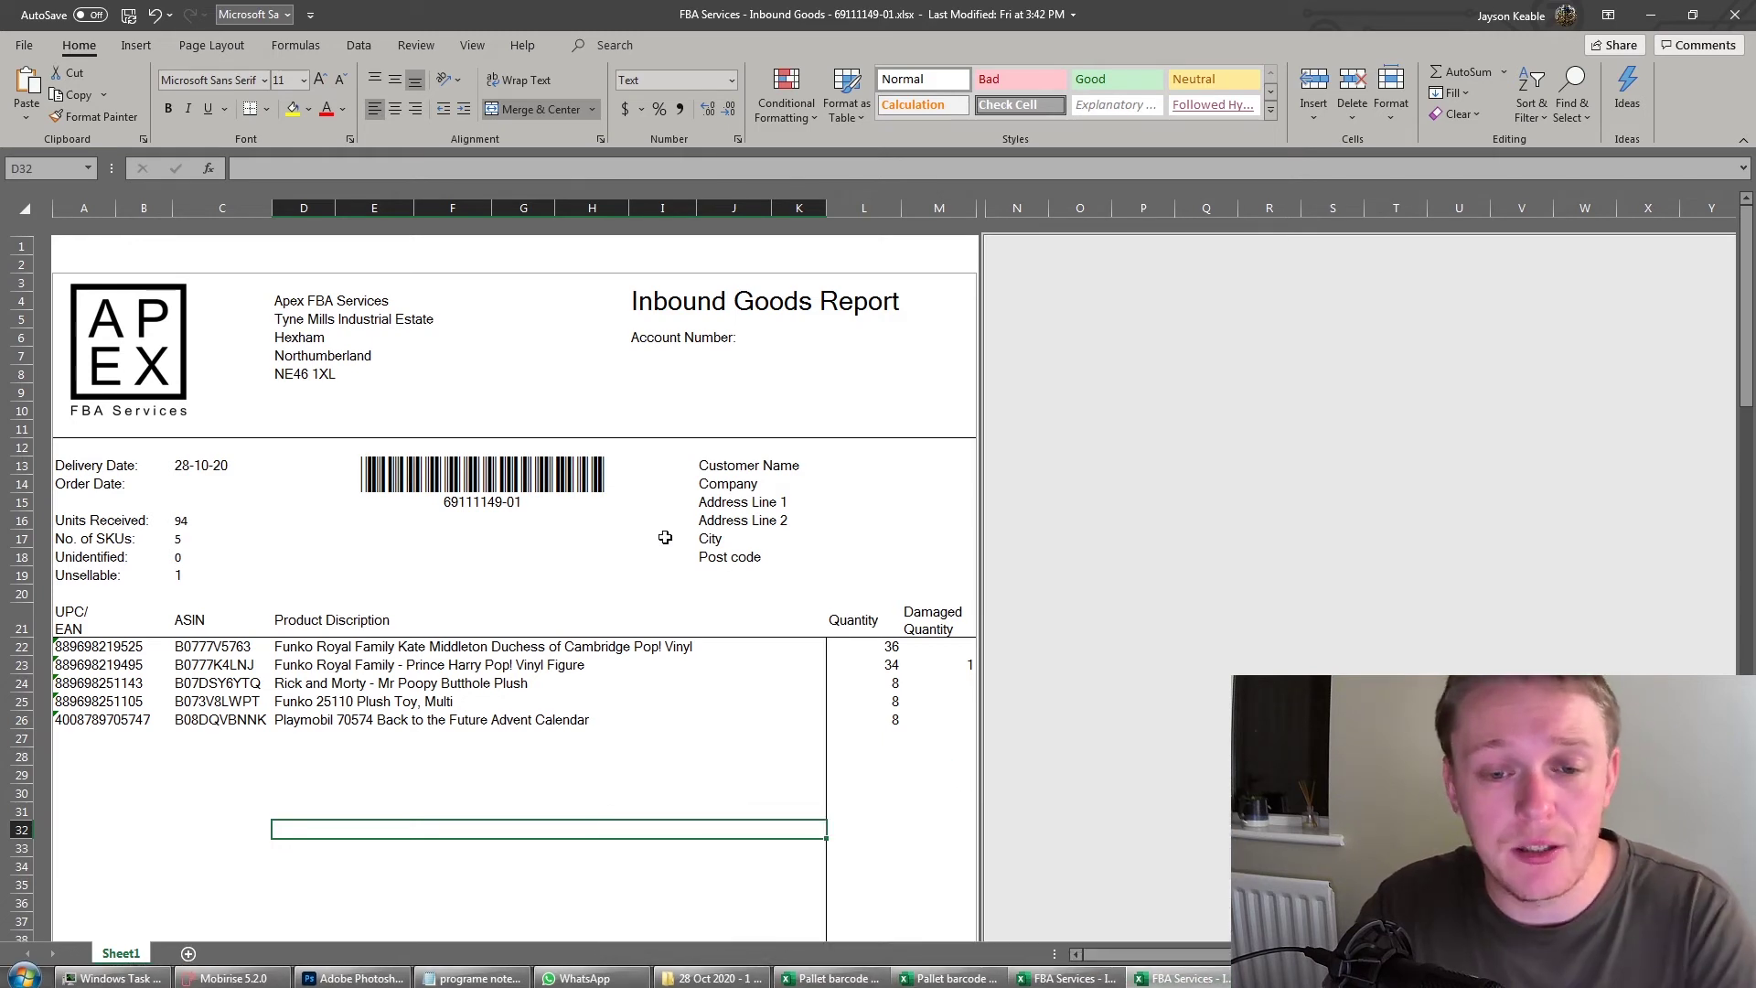
pyautogui.click(458, 494)
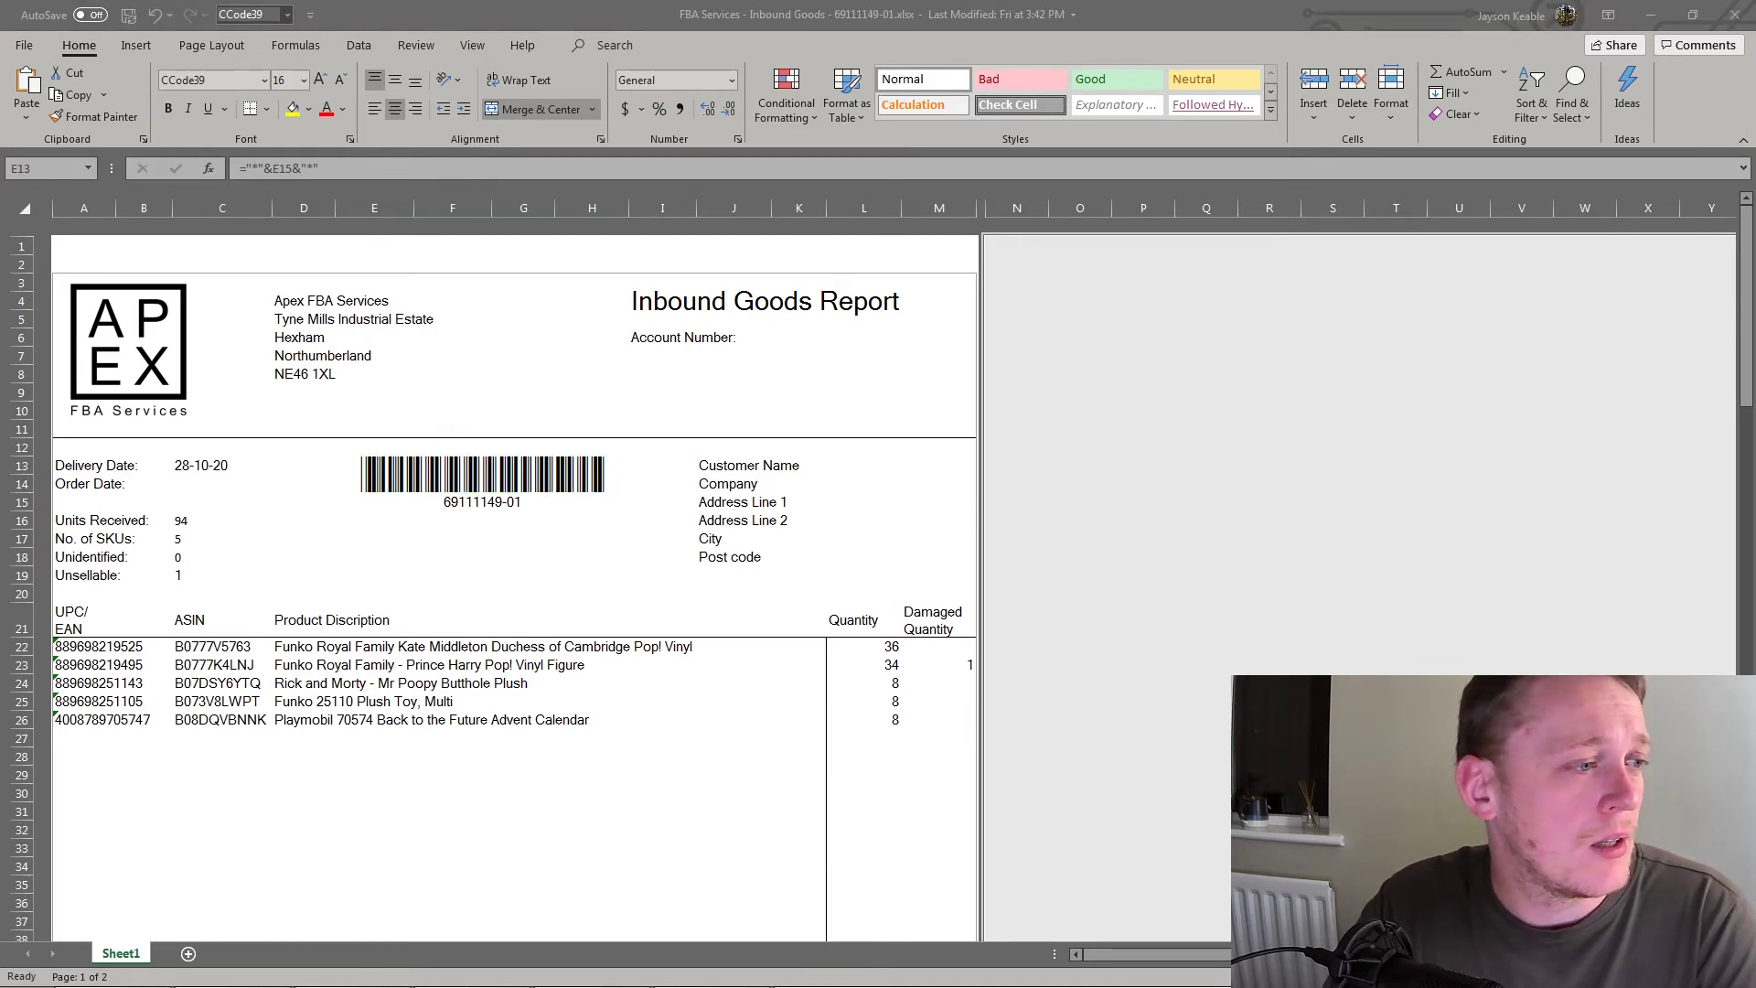
pyautogui.moveTo(1738, 18); pyautogui.dragTo(1111, 31)
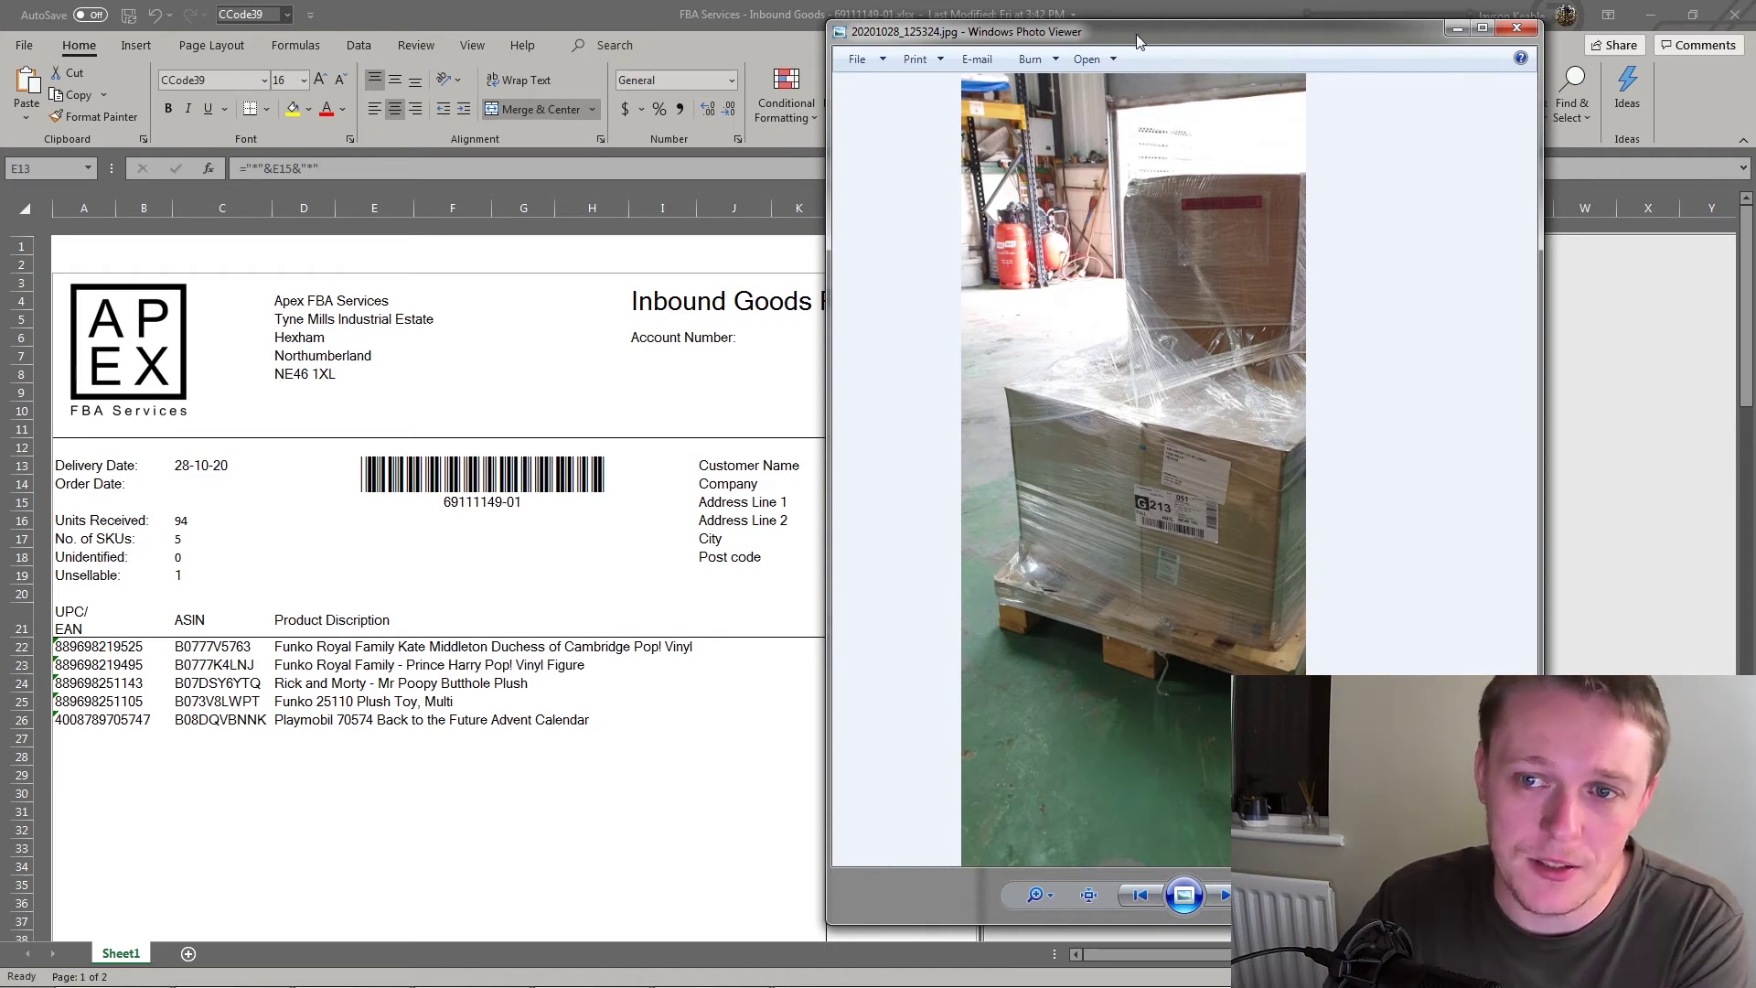
# - Zoom and pan the pallet photo to centre the G213 shipping label
pyautogui.moveTo(1138, 41); pyautogui.dragTo(804, 60)
pyautogui.scroll(3, 816, 565)
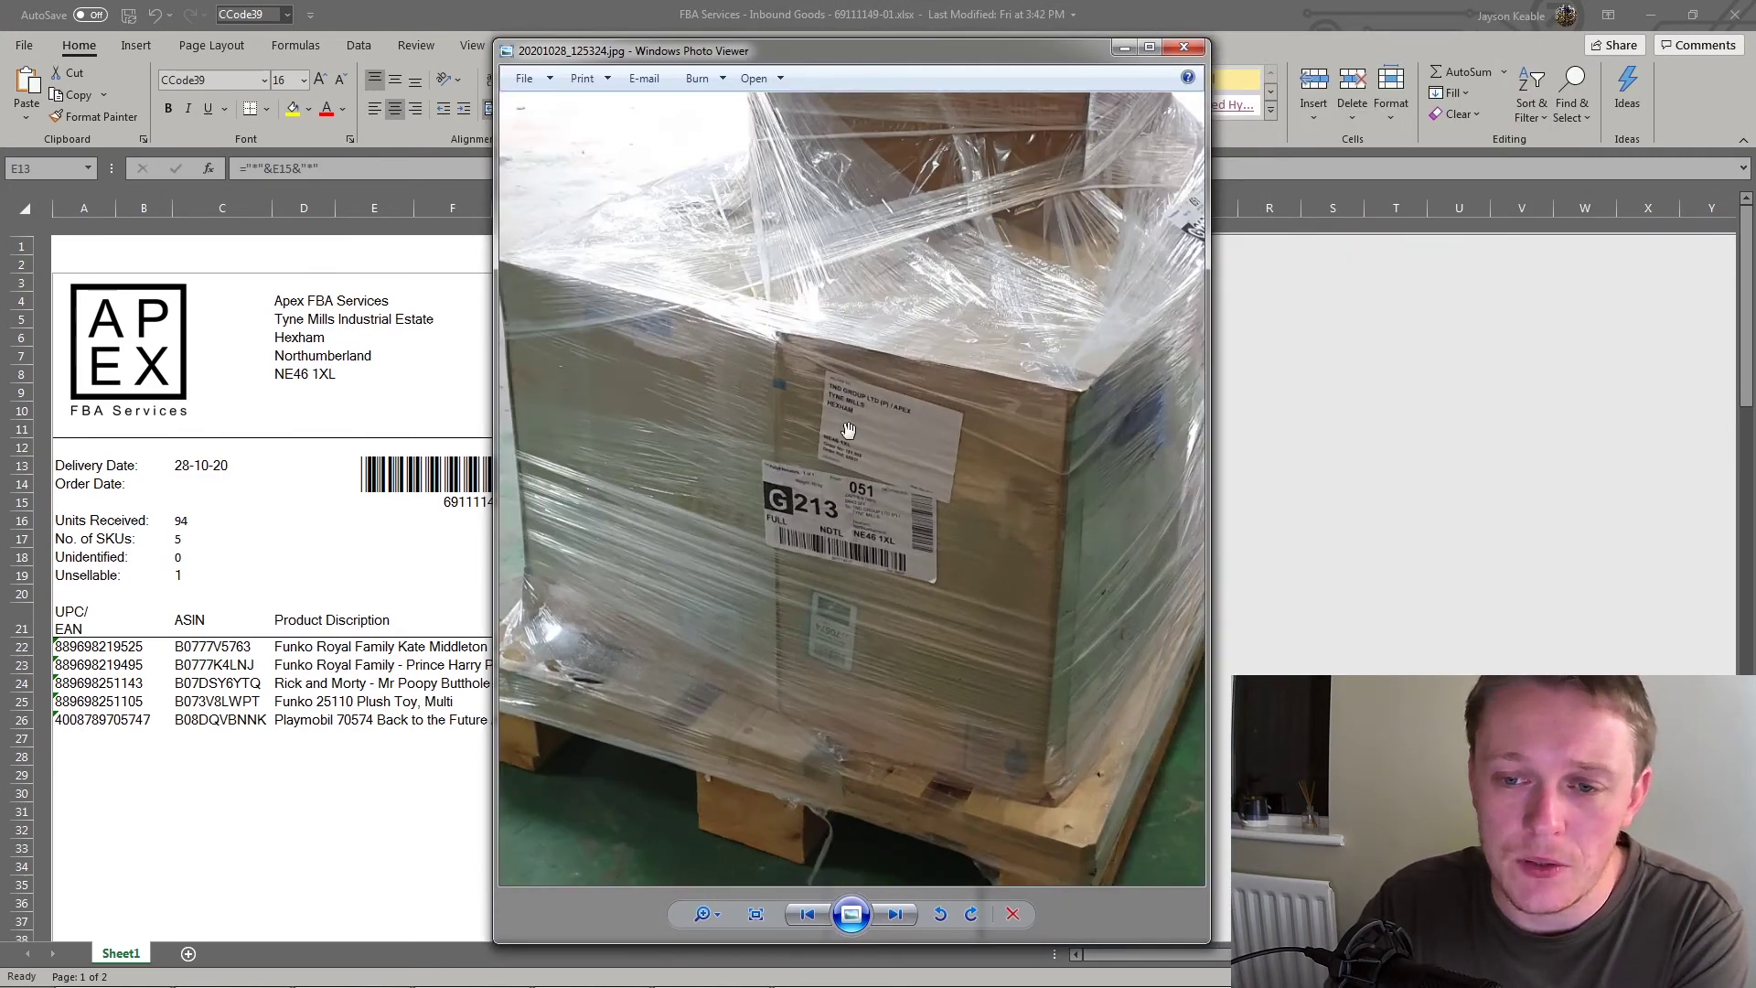
pyautogui.moveTo(848, 431); pyautogui.dragTo(793, 420)
pyautogui.scroll(1, 813, 435)
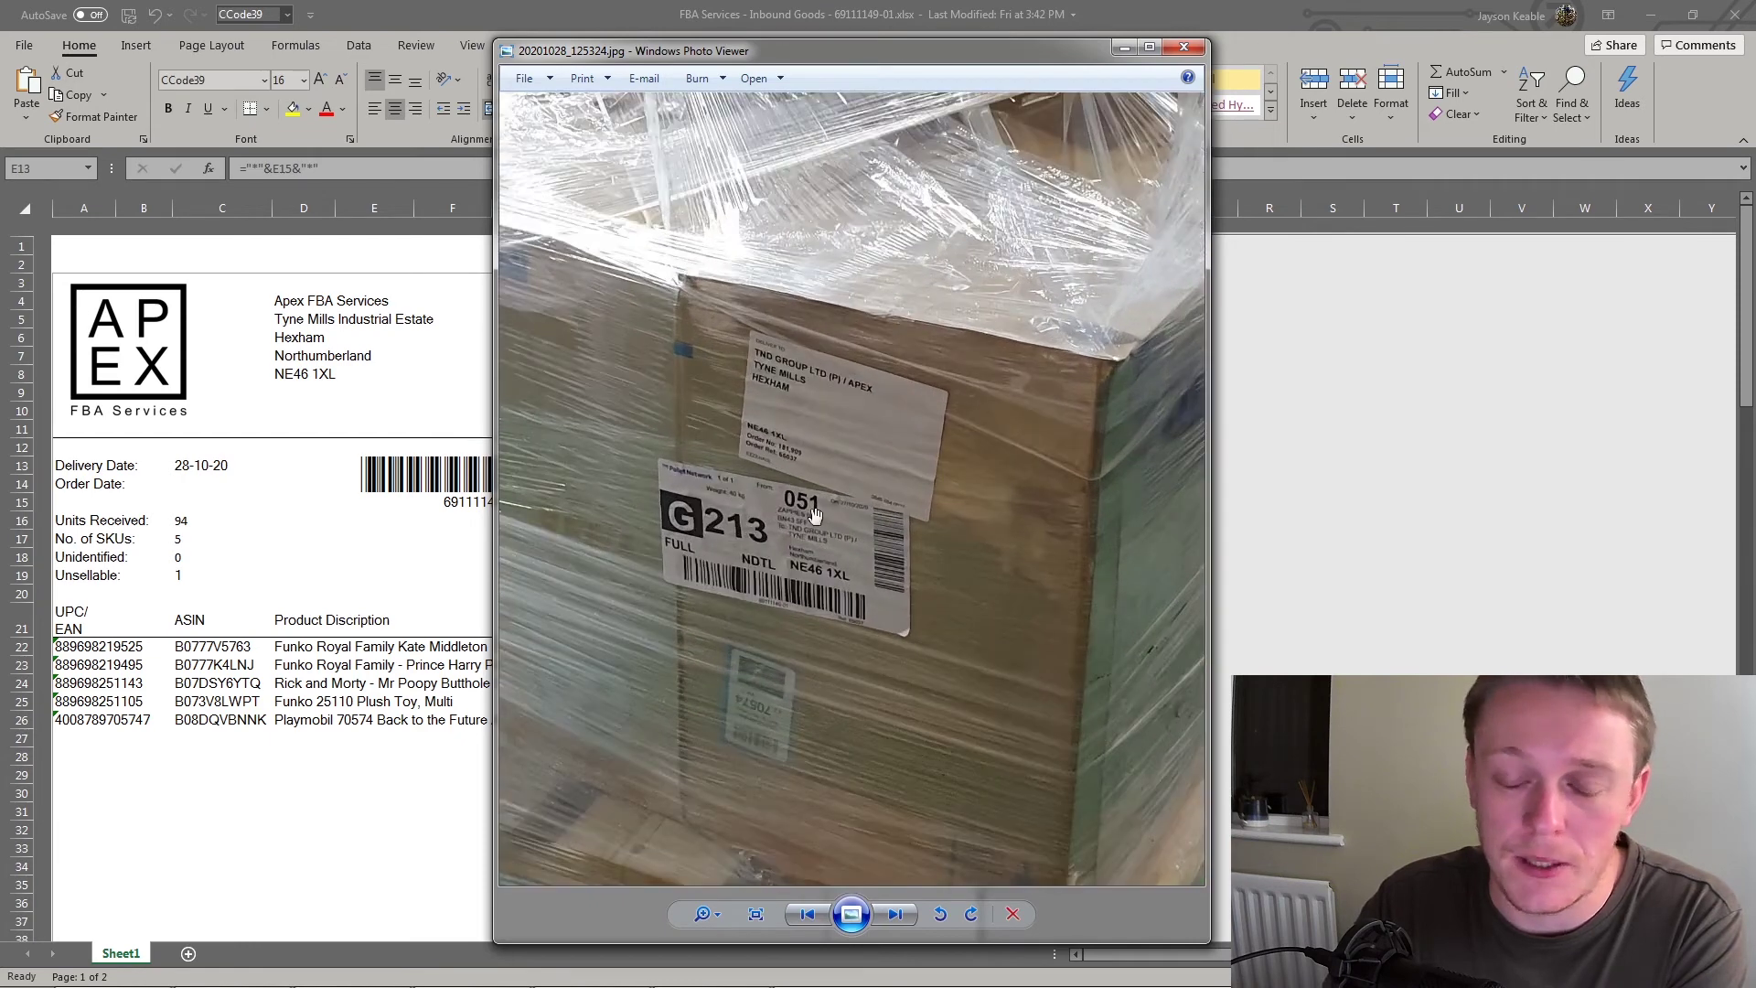
pyautogui.scroll(2, 802, 578)
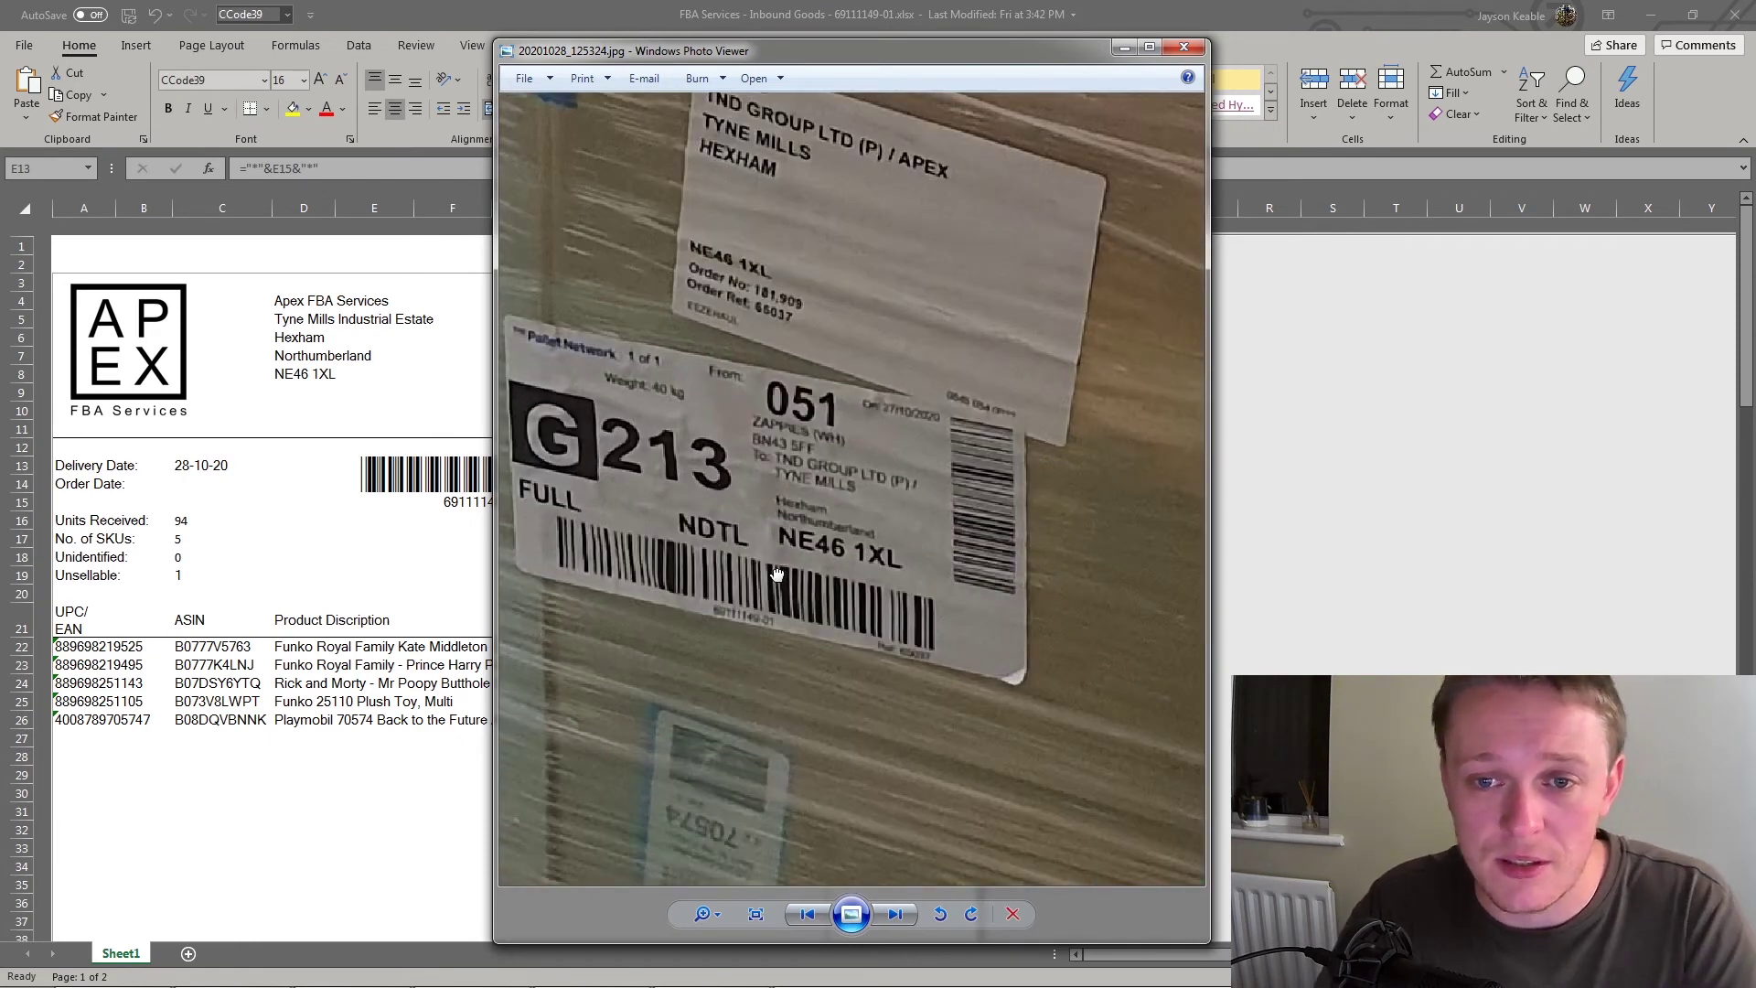
pyautogui.moveTo(569, 548); pyautogui.dragTo(643, 443)
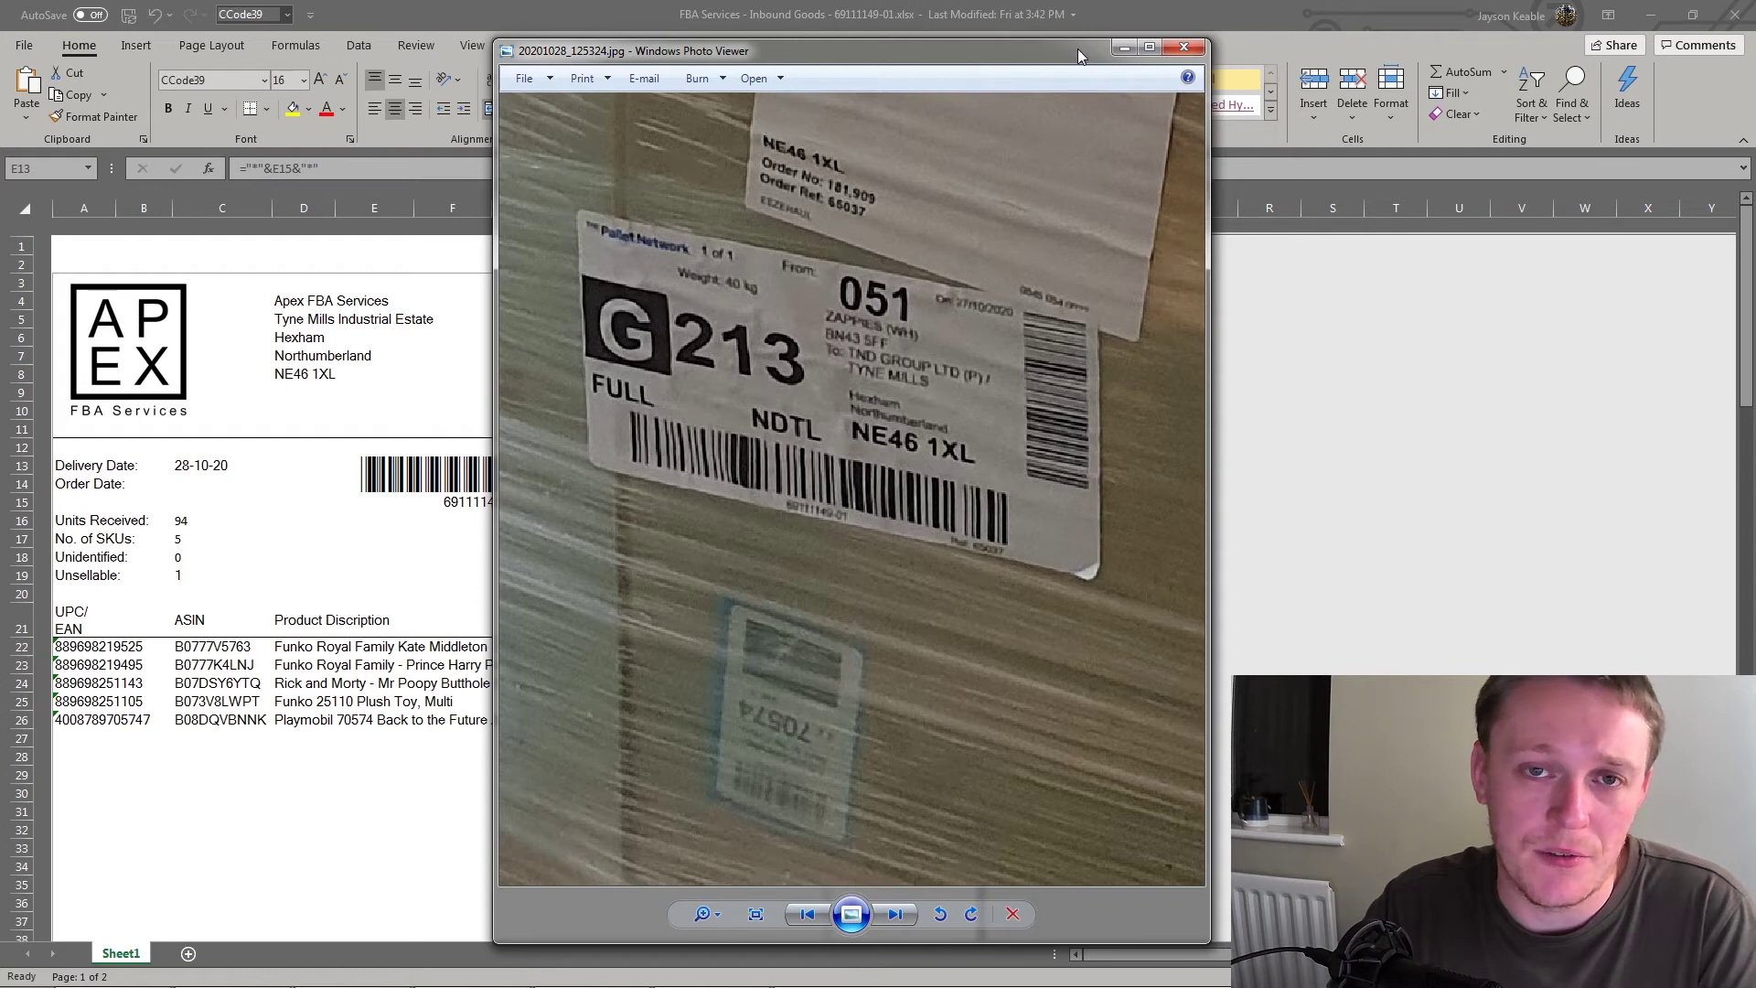
# - Close the photo and return to the Pallet barcode example 1 sheet workbook
pyautogui.hotkey('alt', 'F4')
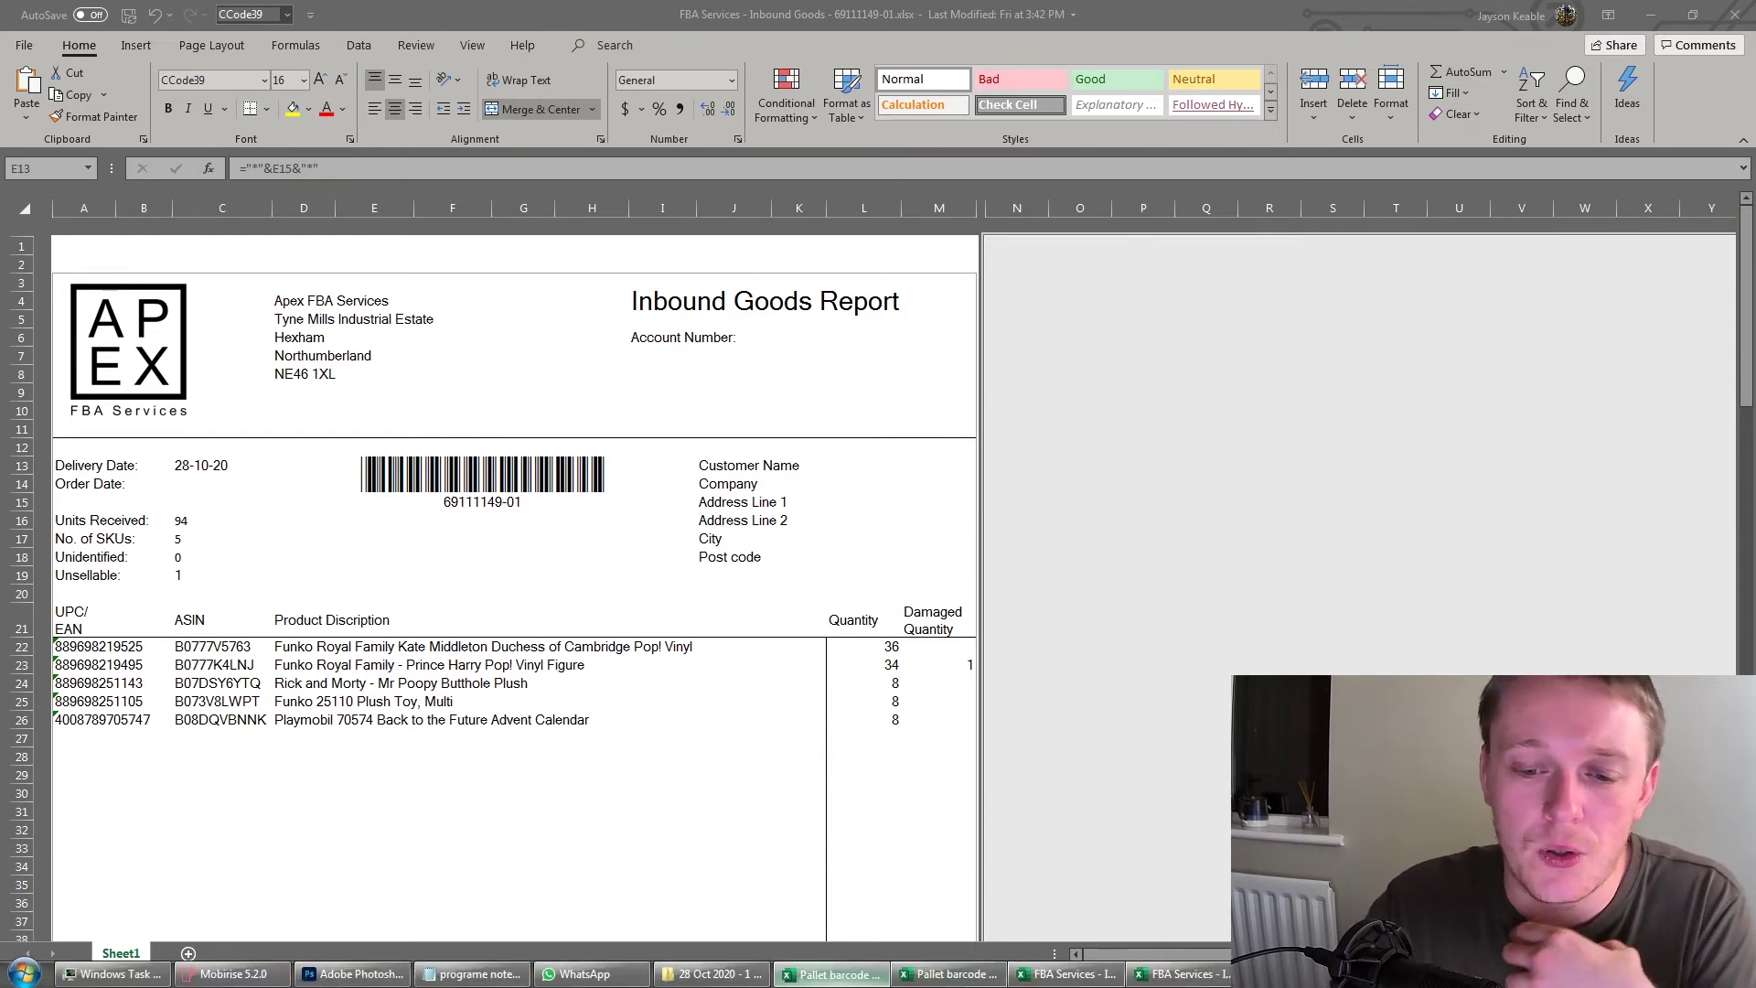
pyautogui.moveTo(796, 974)
pyautogui.click(796, 693)
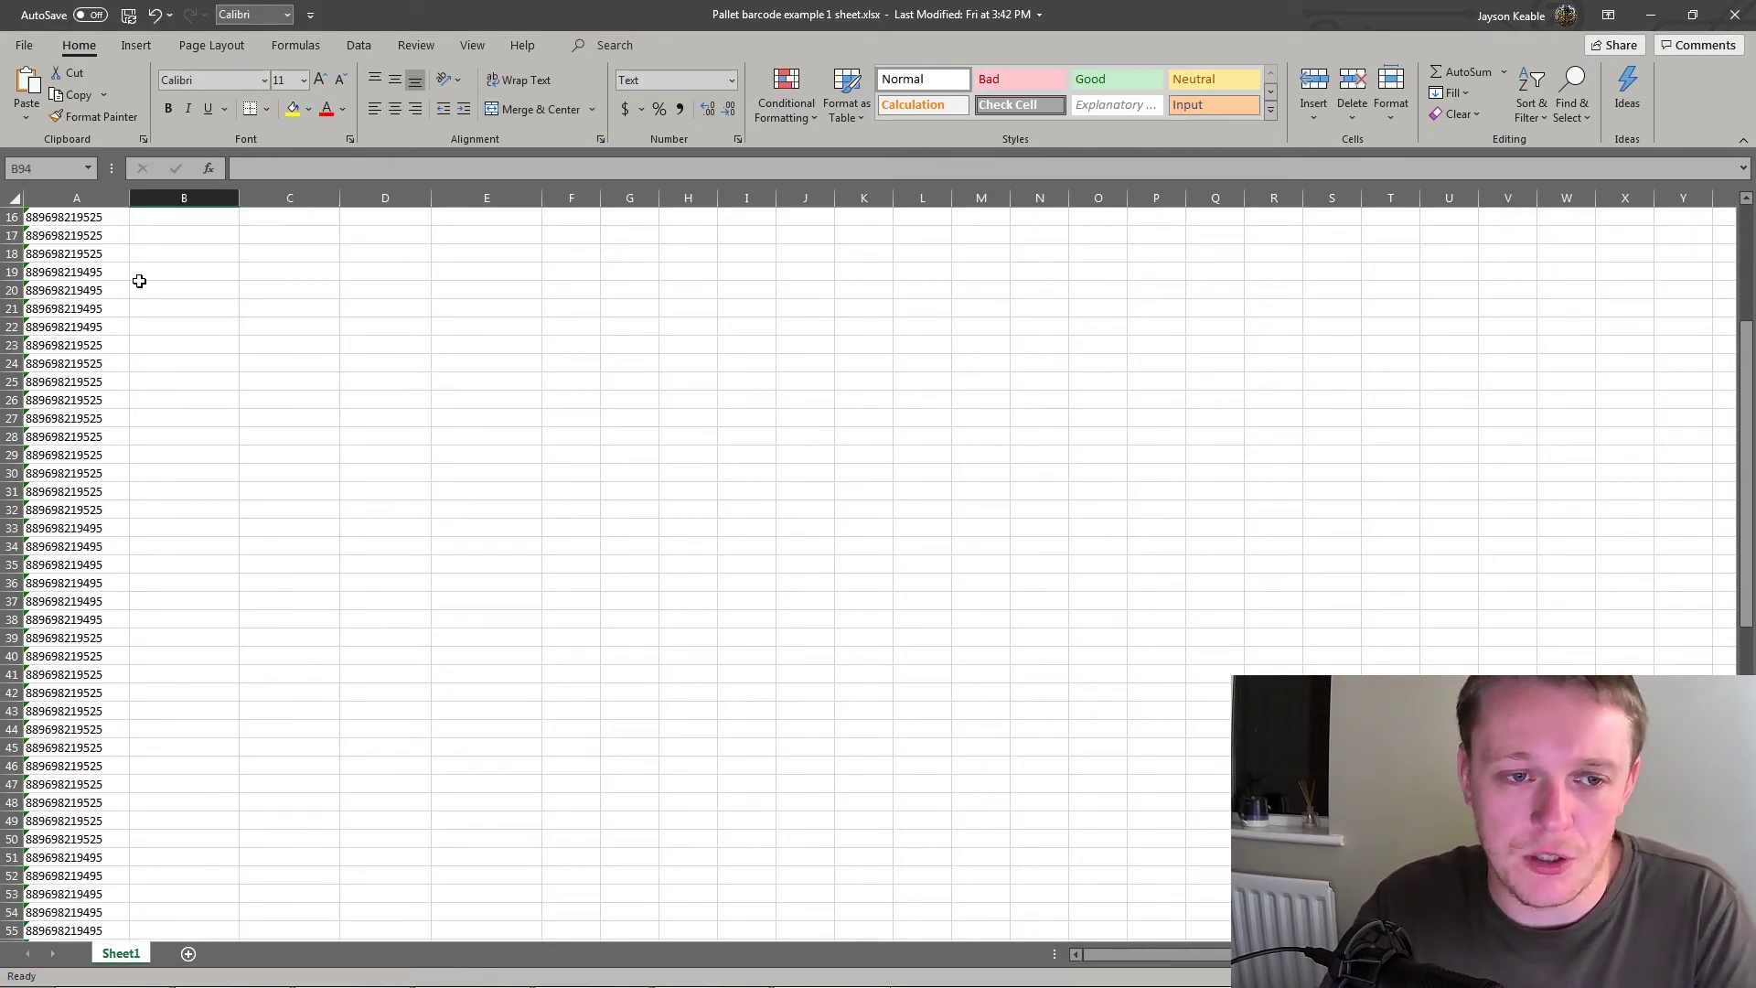
pyautogui.scroll(5, 139, 281)
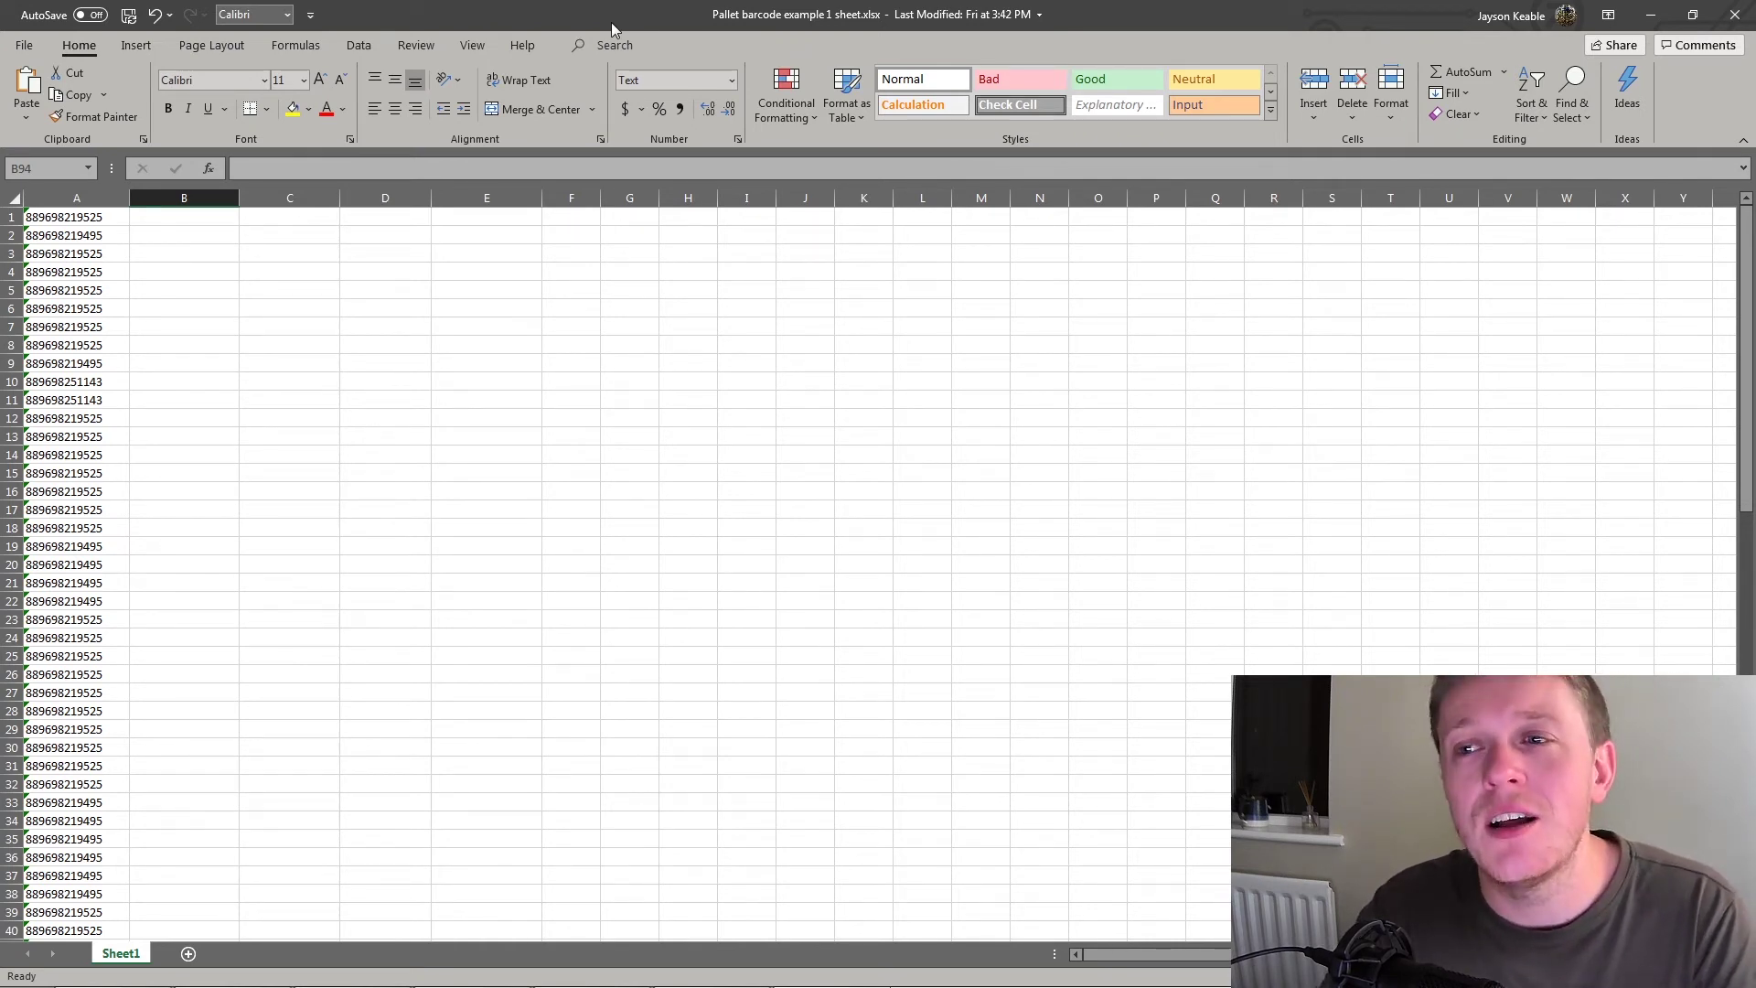
pyautogui.moveTo(586, 983)
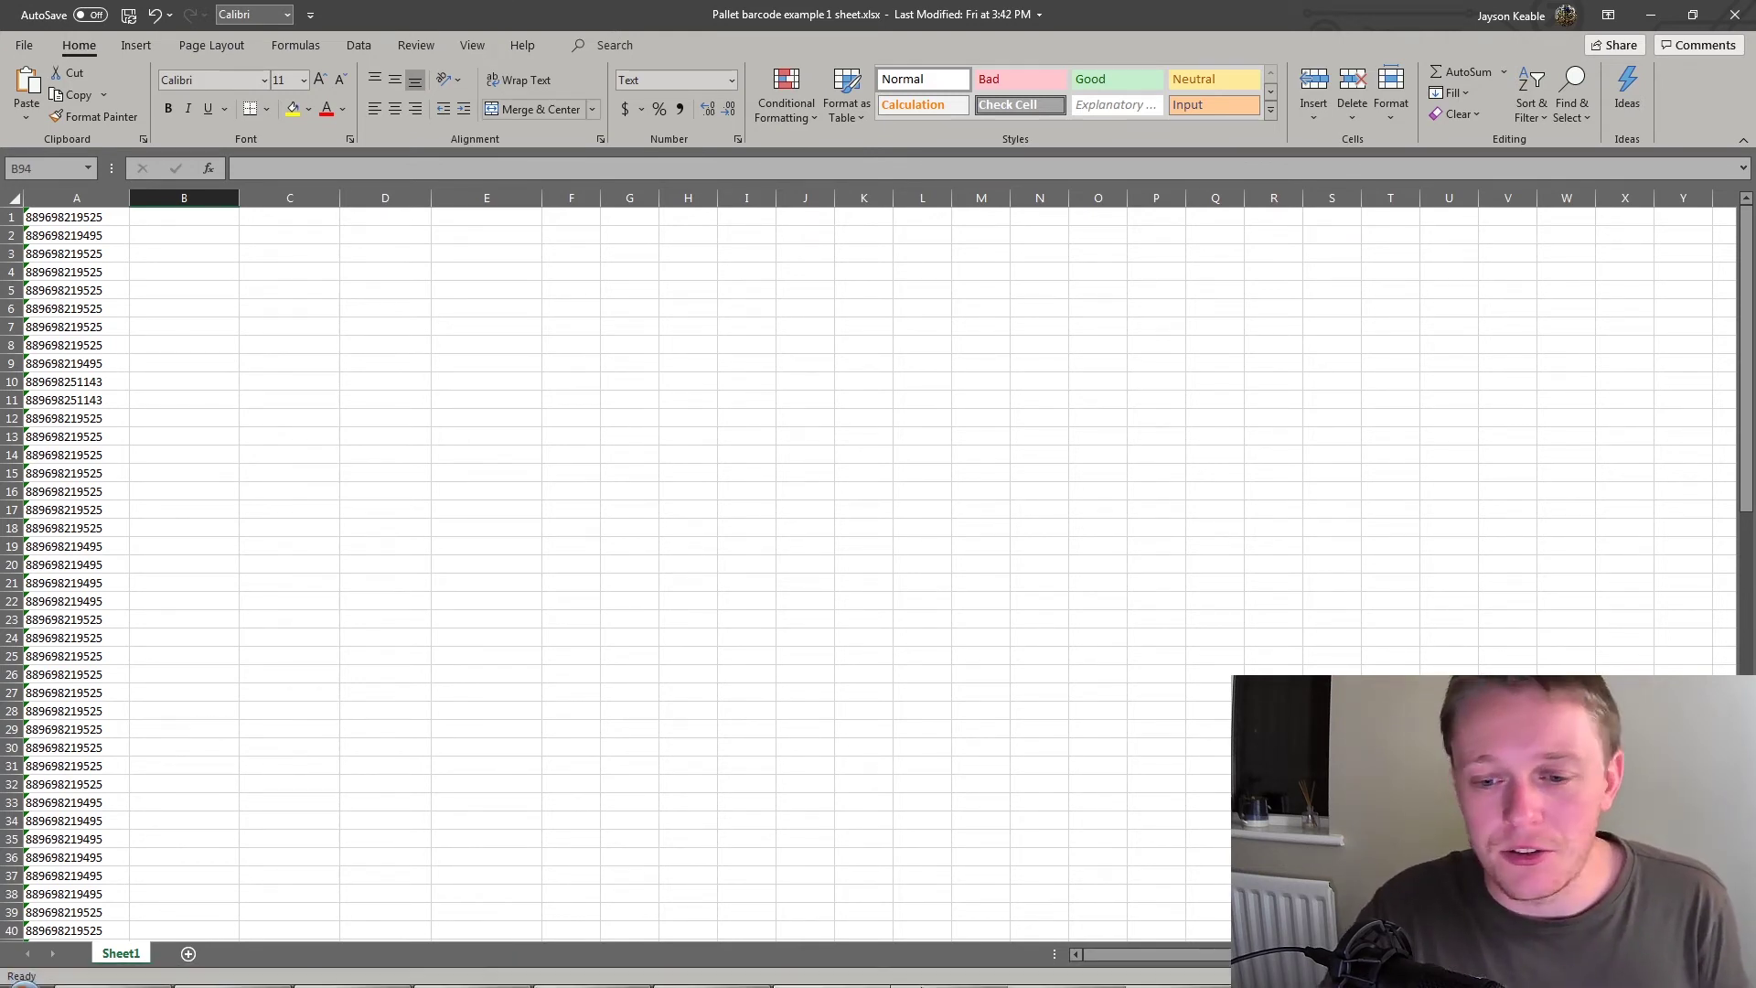
pyautogui.moveTo(1177, 983)
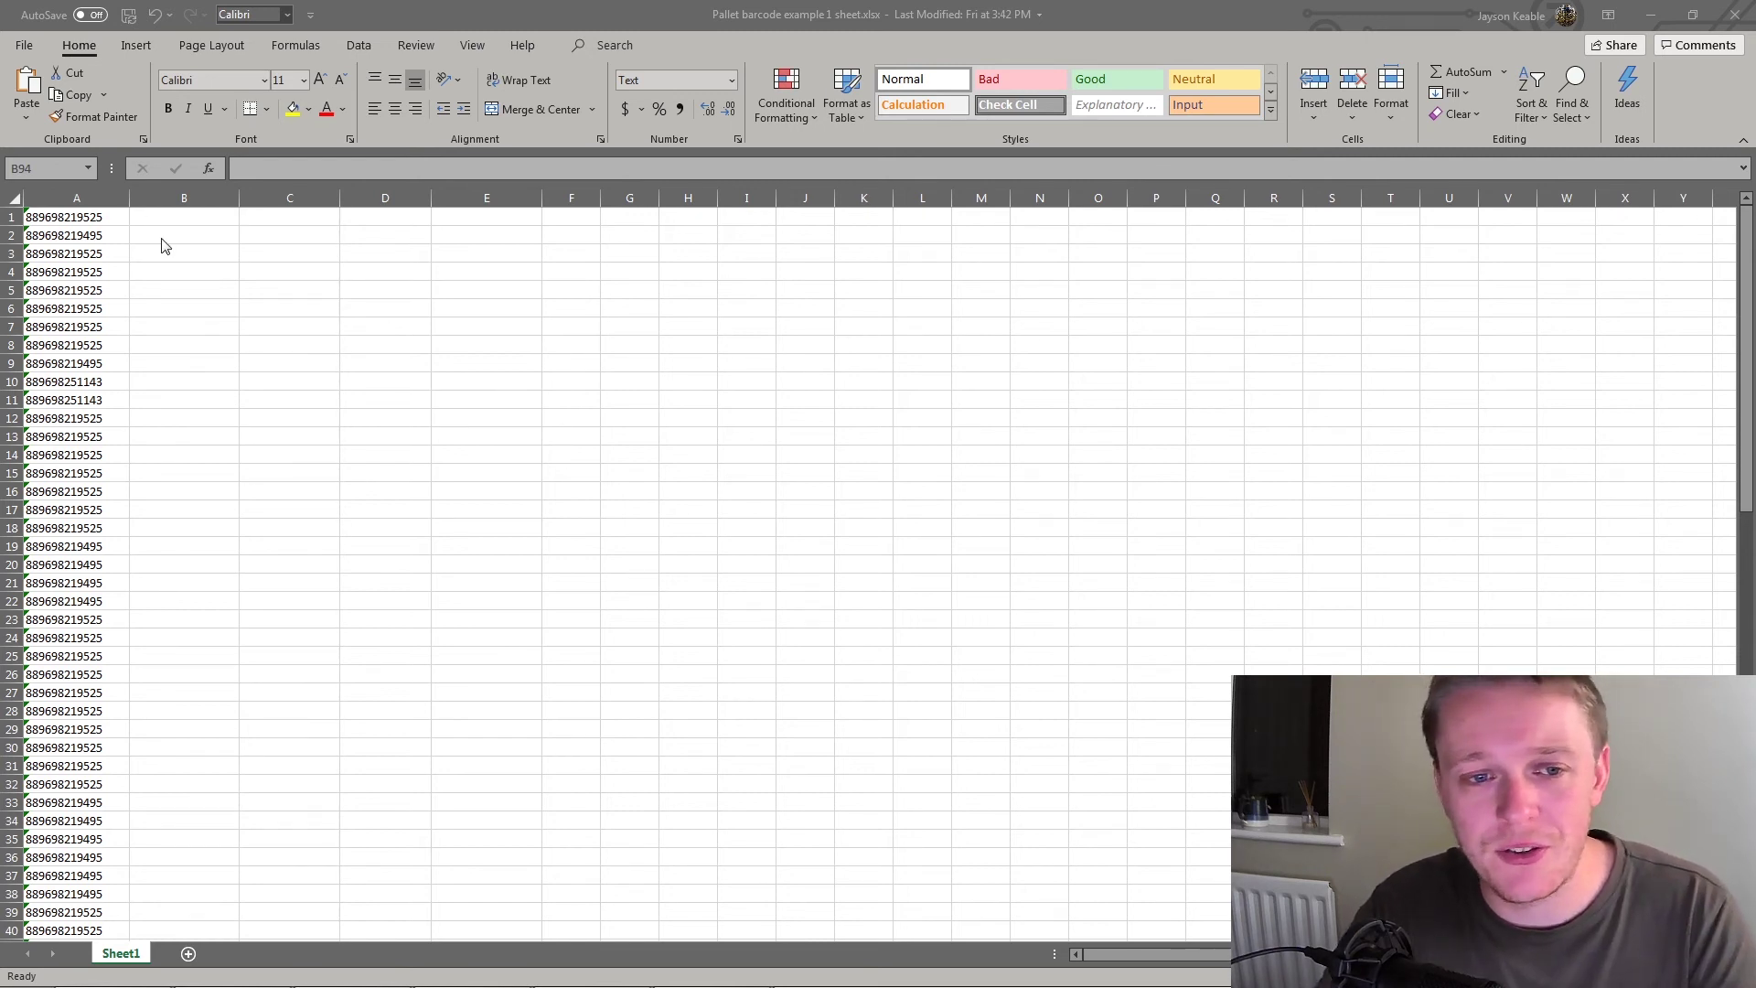
pyautogui.click(82, 251)
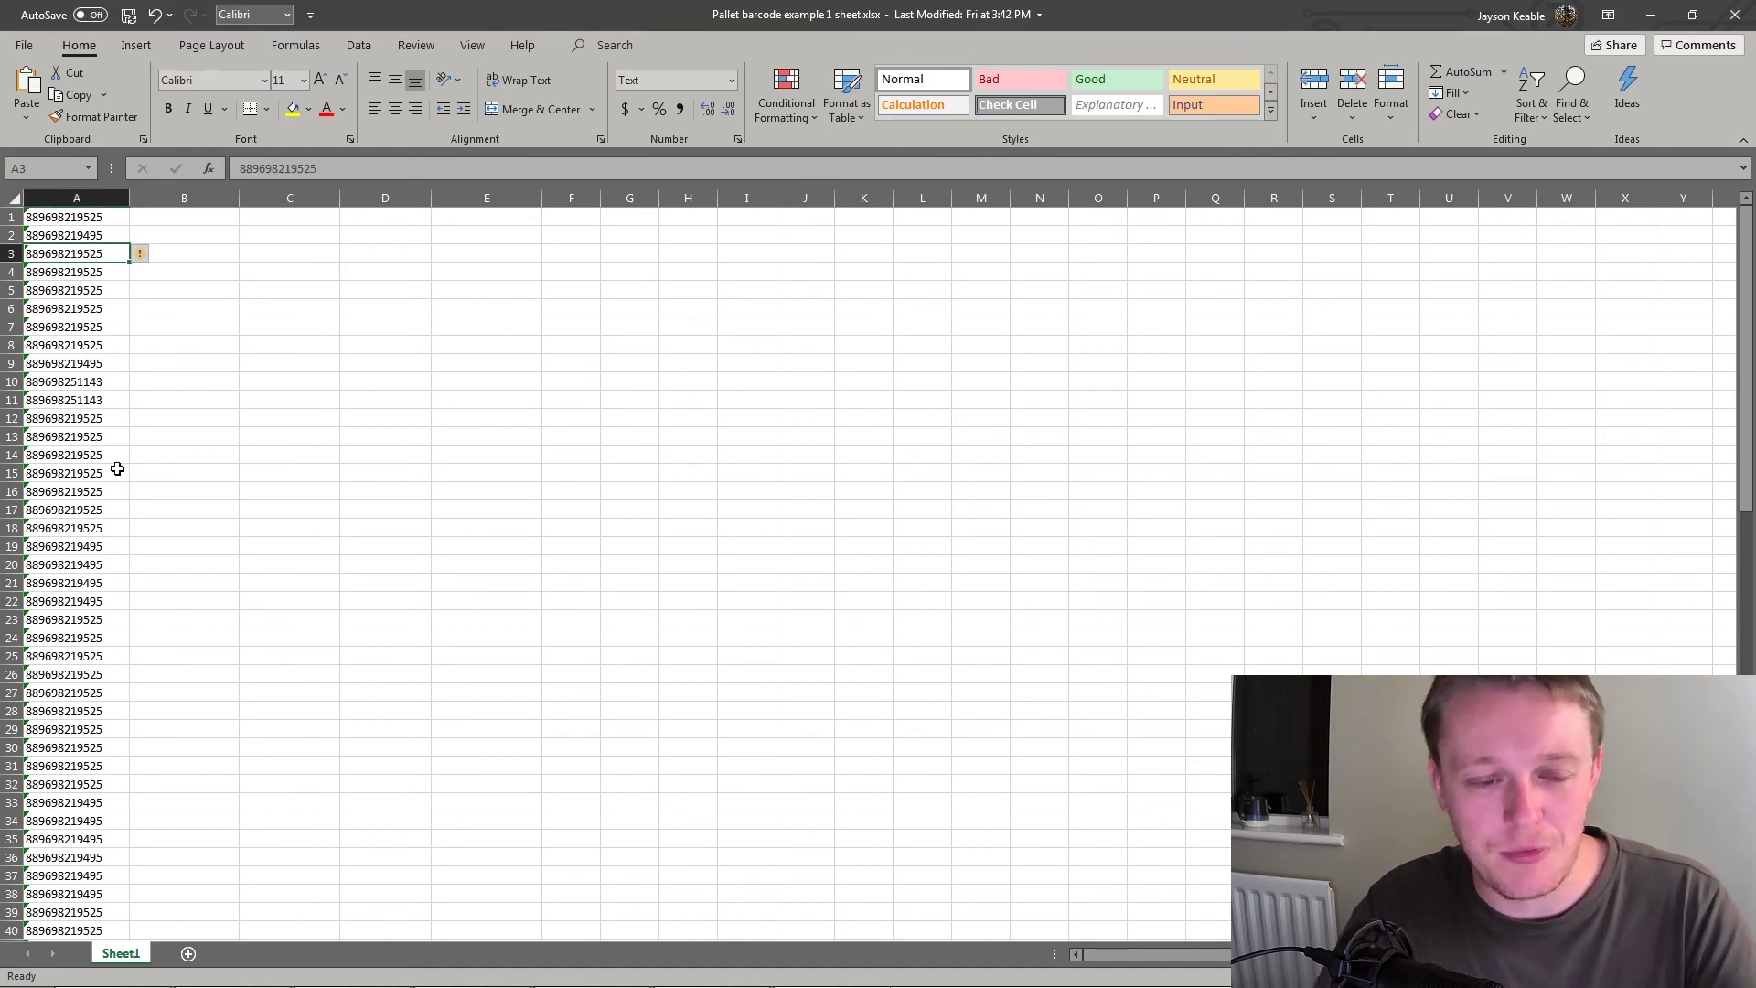
pyautogui.click(64, 421)
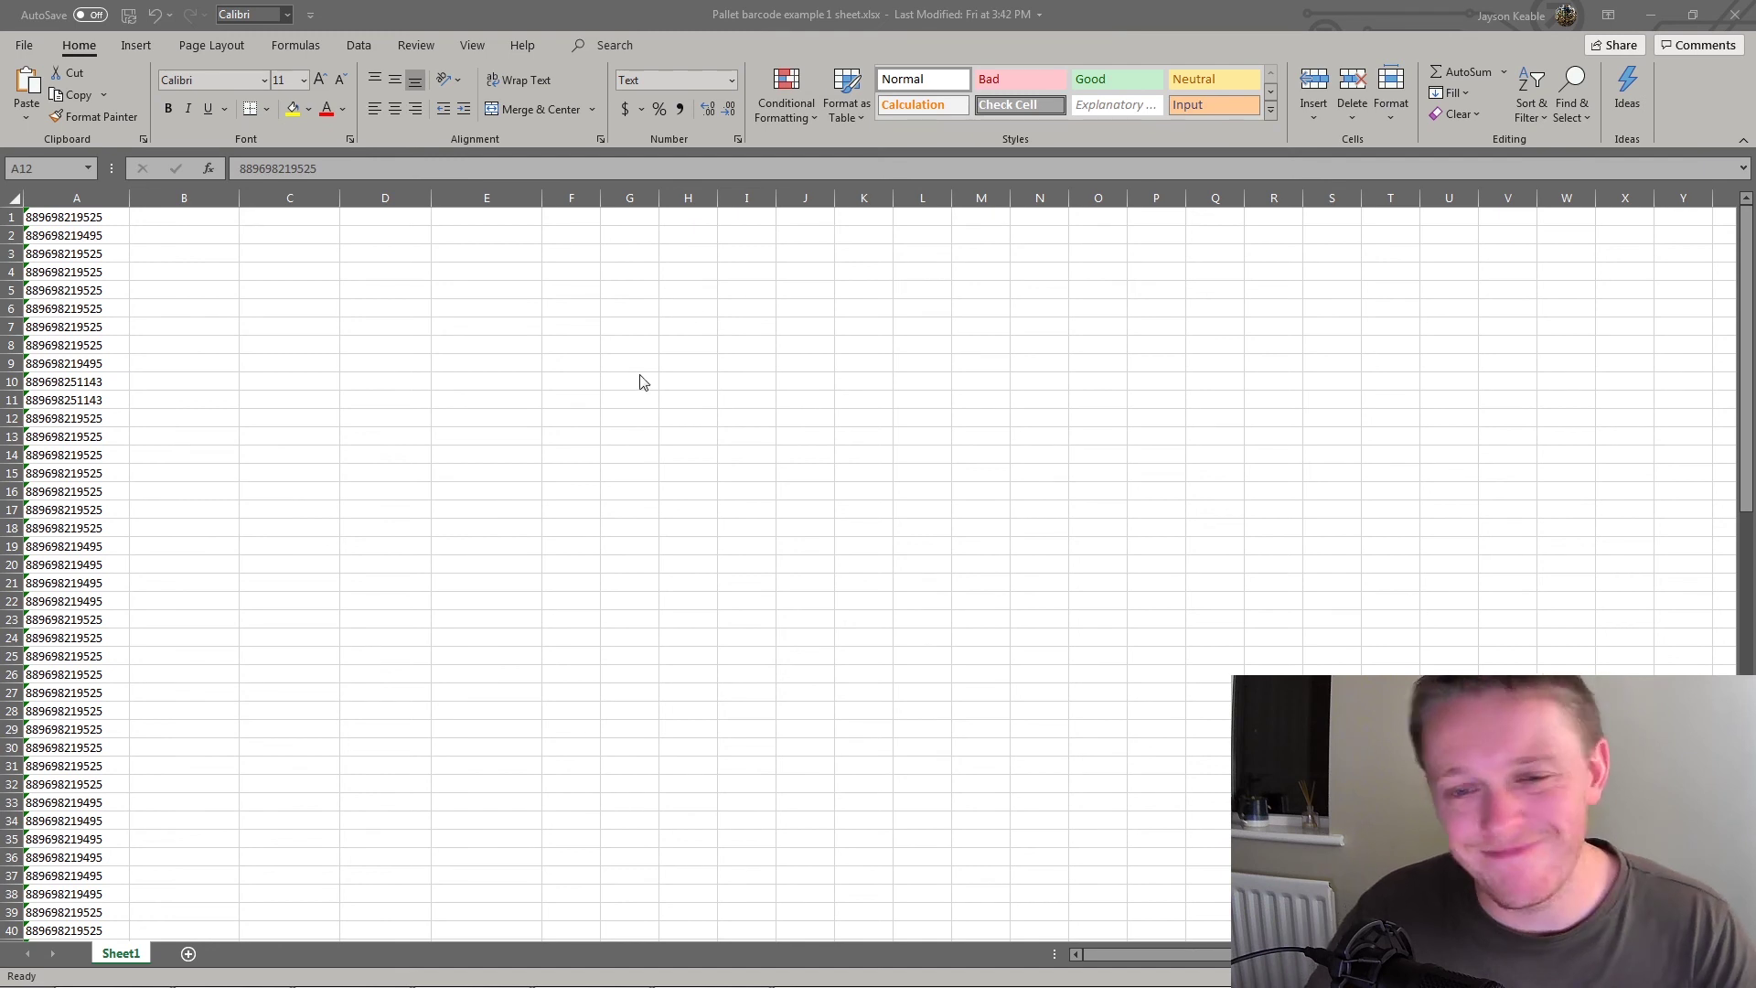
pyautogui.click(1090, 15)
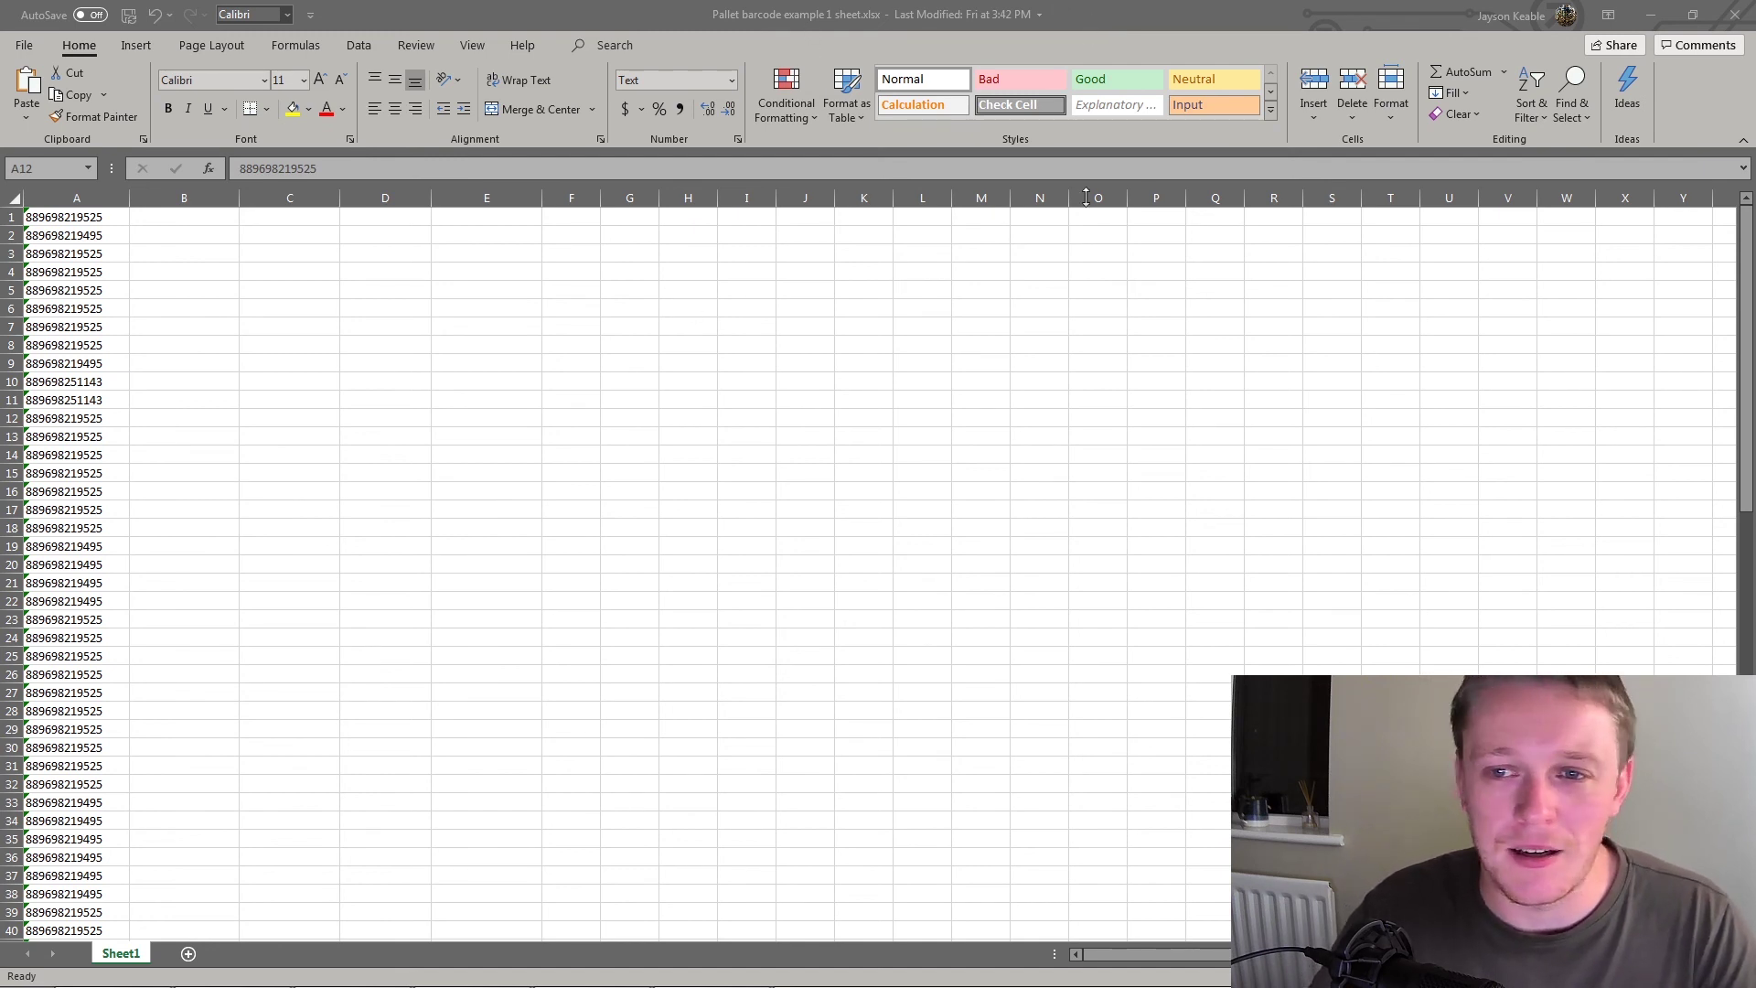